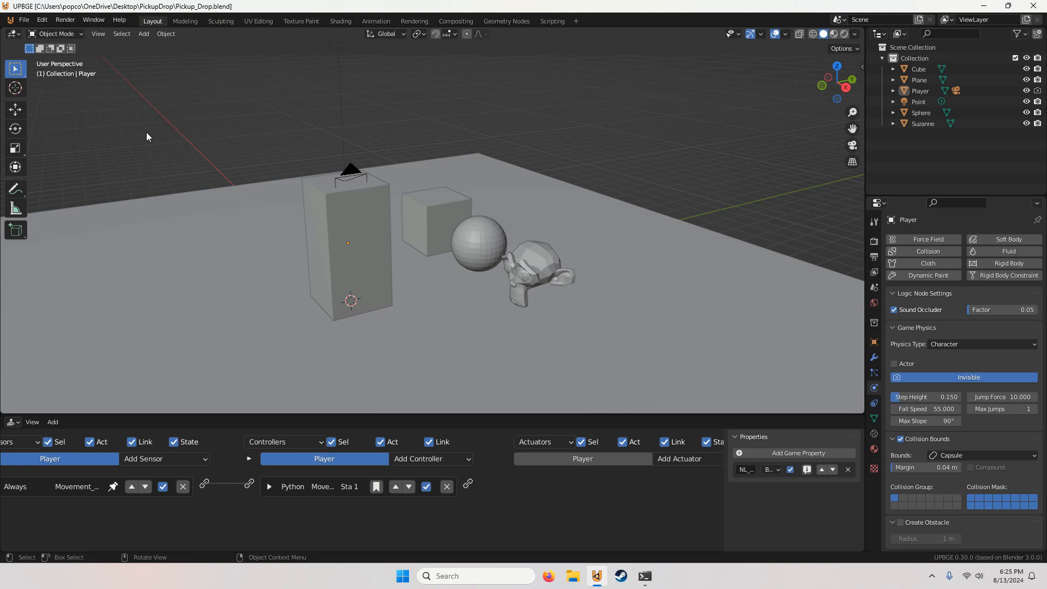
# Step: Examine the cube, sphere and Suzanne objects, checking the cube's physics type and collision bounds
pyautogui.scroll(3, 438, 231)
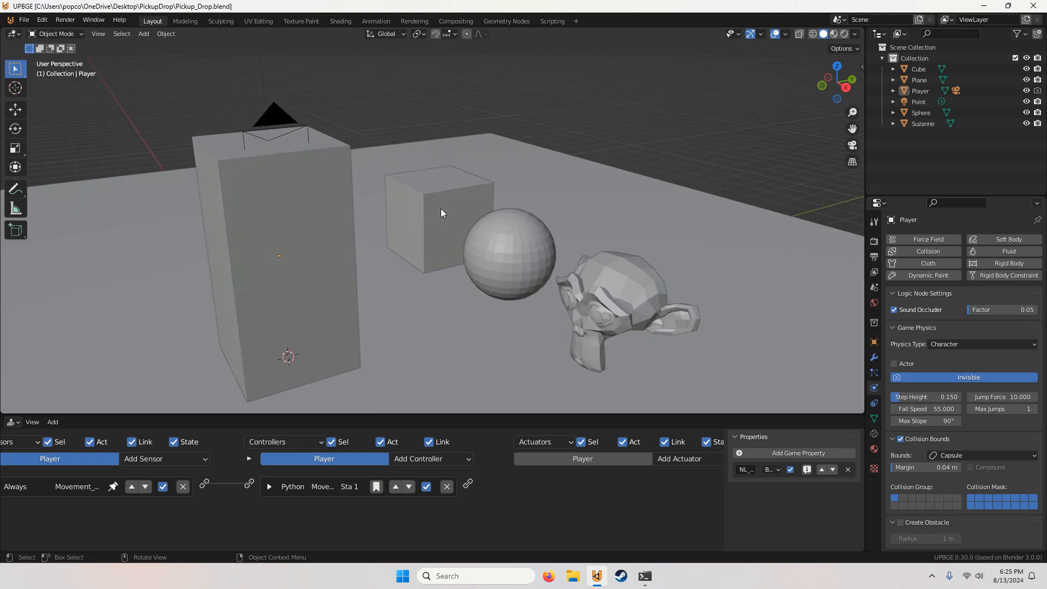
pyautogui.click(441, 202)
pyautogui.click(533, 250)
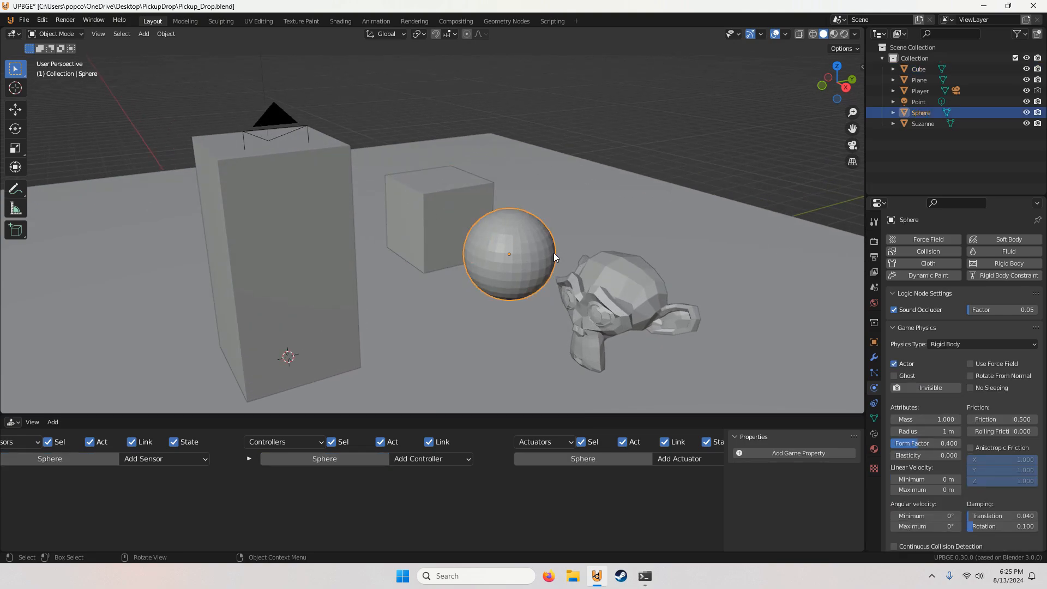
pyautogui.keyDown('shift'); pyautogui.moveTo(457, 206); pyautogui.dragTo(431, 211, button='middle'); pyautogui.keyUp('shift')
pyautogui.click(451, 223)
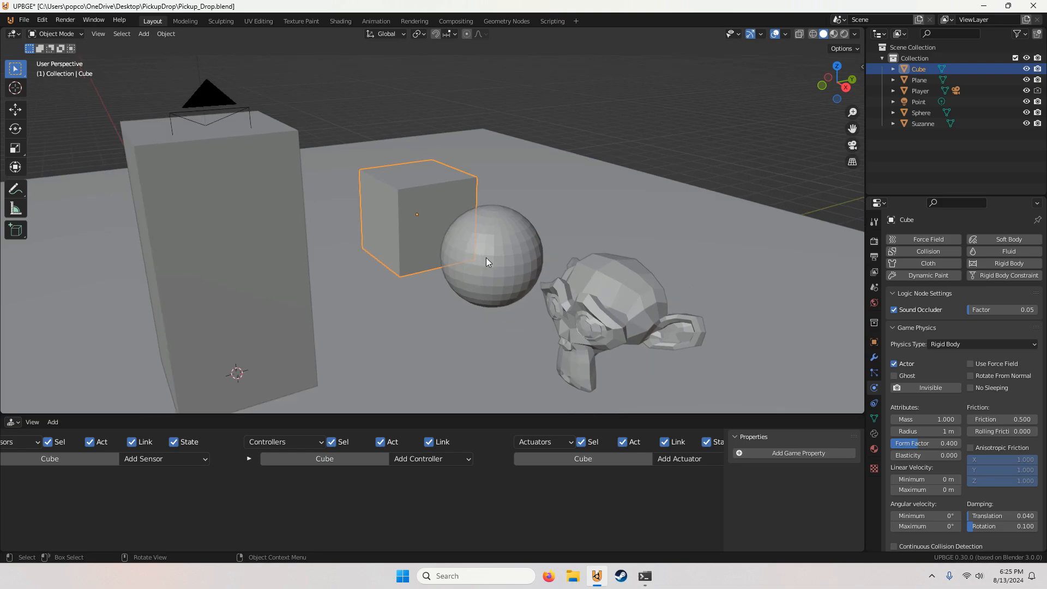
pyautogui.click(436, 118)
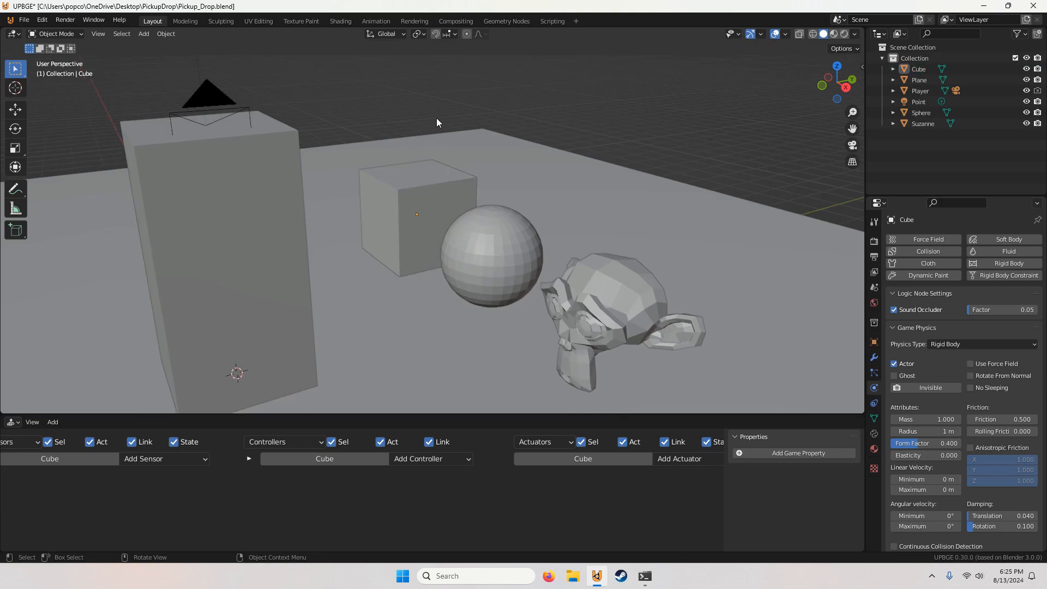
pyautogui.click(439, 194)
pyautogui.click(460, 124)
pyautogui.click(446, 192)
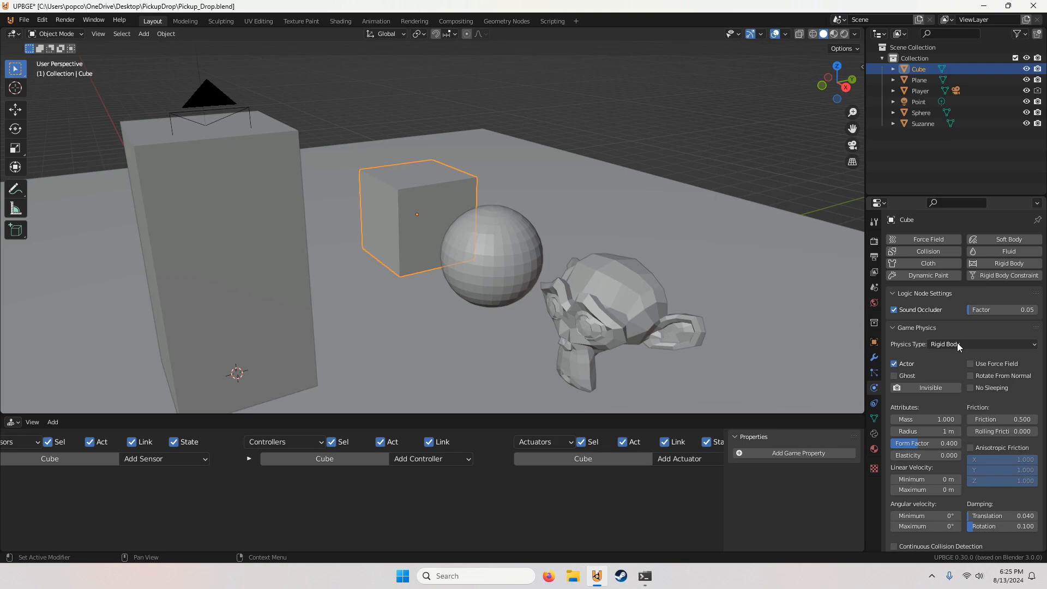
pyautogui.scroll(-10, 966, 378)
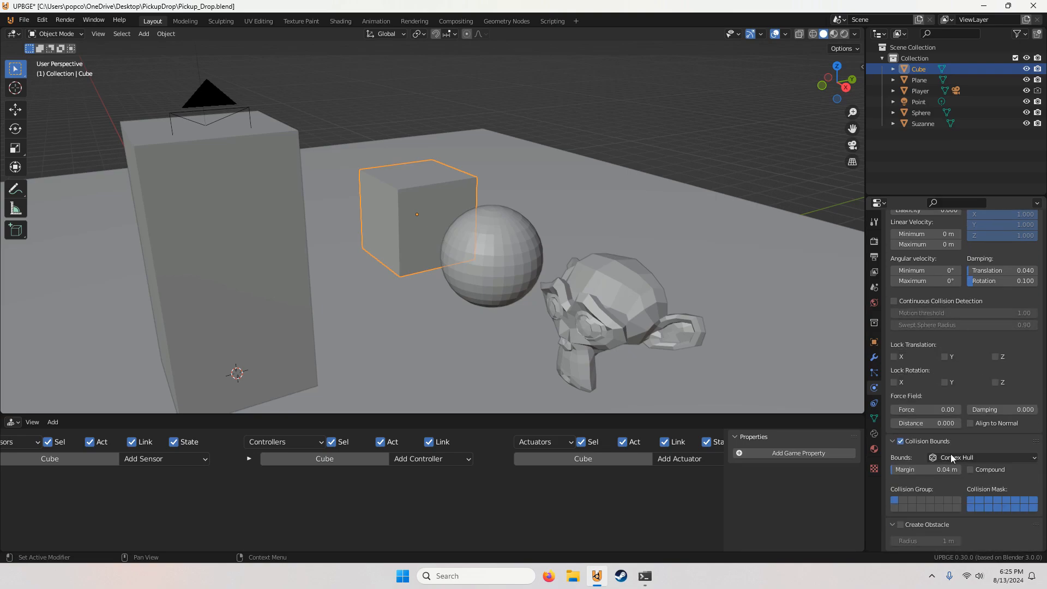
pyautogui.click(518, 248)
pyautogui.click(600, 284)
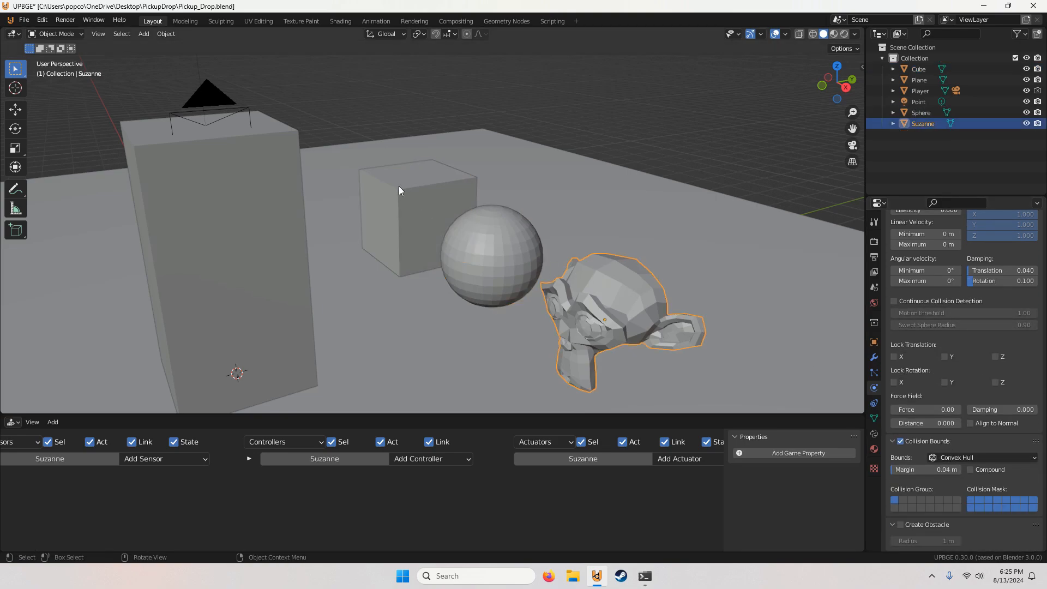
pyautogui.click(398, 189)
pyautogui.scroll(-3, 600, 251)
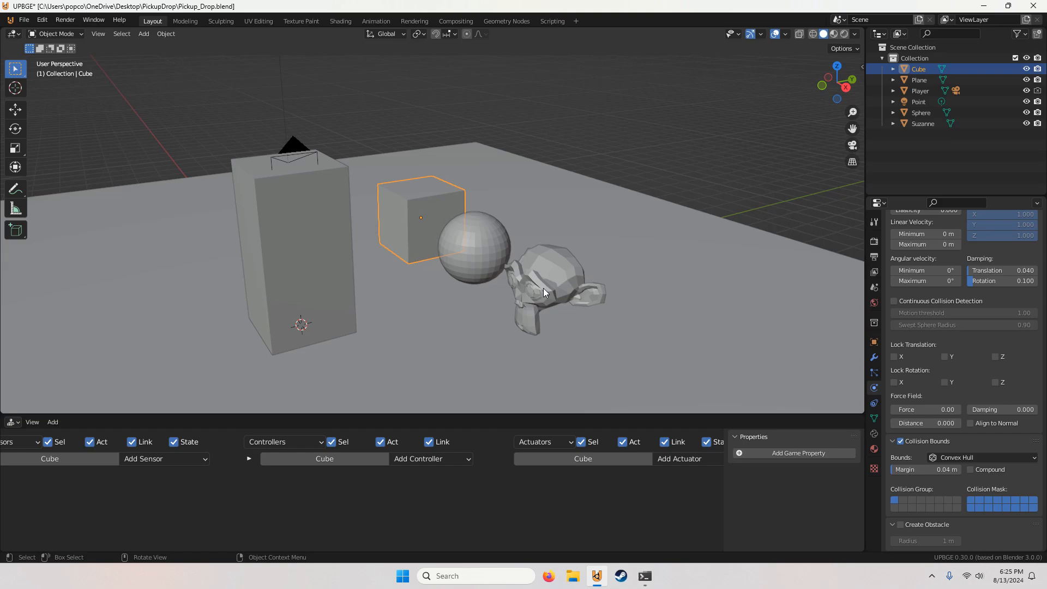
pyautogui.scroll(-1, 320, 226)
pyautogui.keyDown('shift'); pyautogui.moveTo(360, 229); pyautogui.dragTo(433, 229, button='middle'); pyautogui.keyUp('shift')
pyautogui.scroll(2, 452, 243)
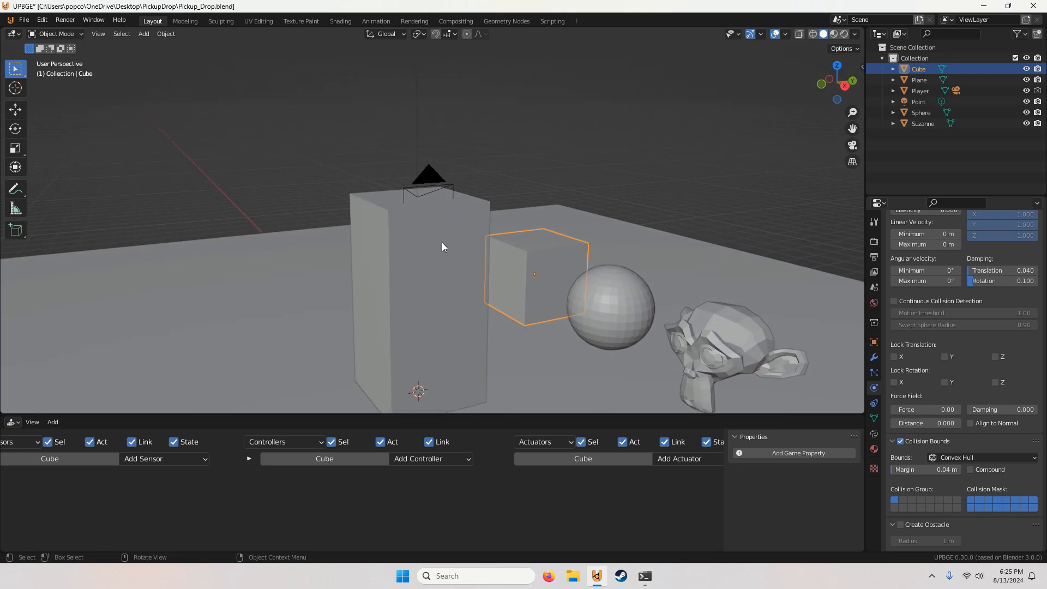
# Step: Add three new game properties to the Player object
pyautogui.click(442, 243)
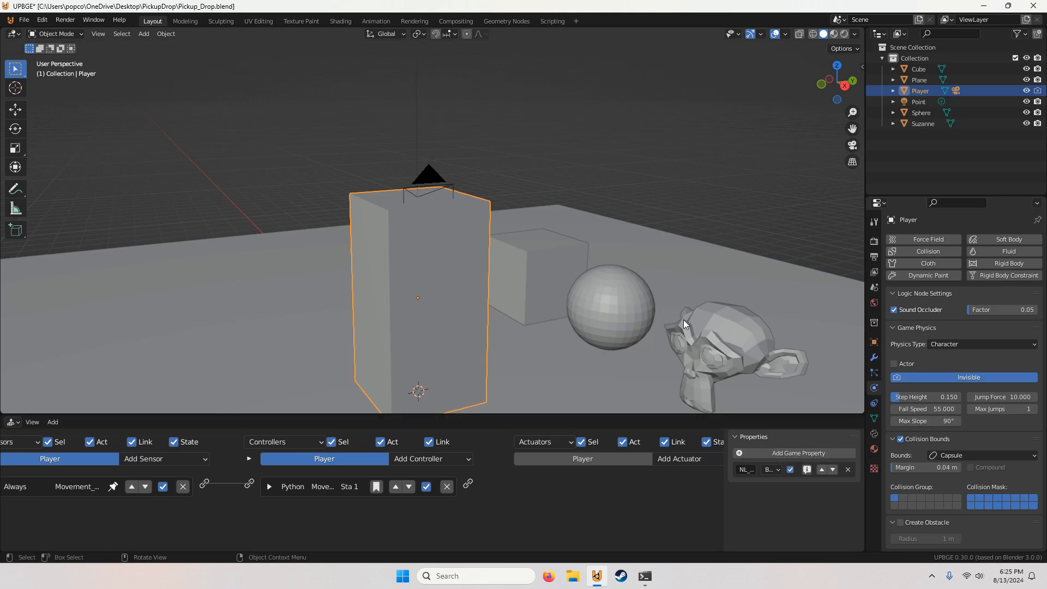
pyautogui.click(770, 454)
pyautogui.click(769, 454)
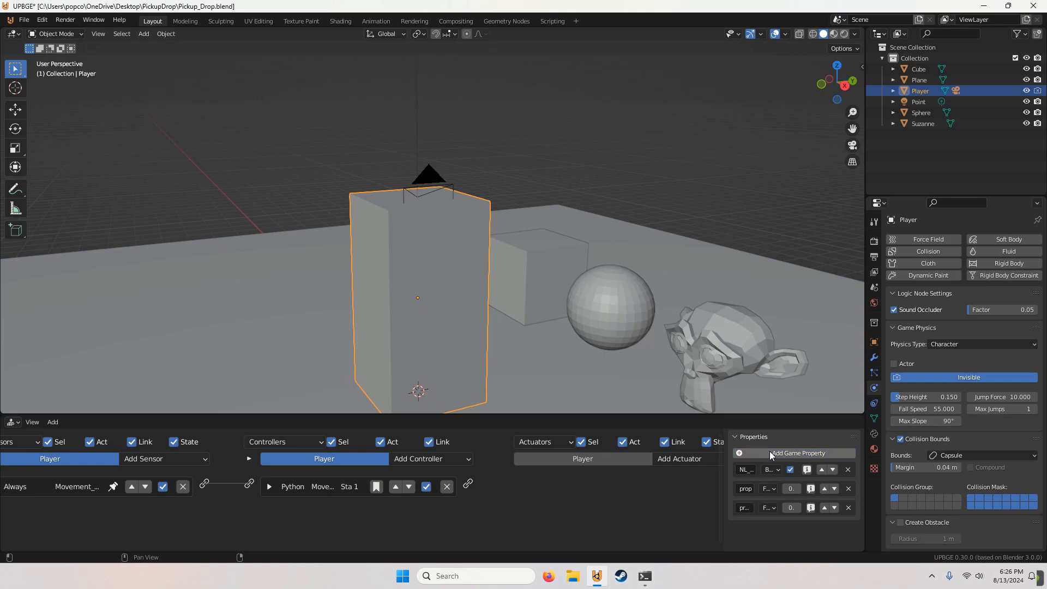
pyautogui.click(769, 454)
# Step: Change the type of all three new Player game properties to Boolean
pyautogui.click(768, 489)
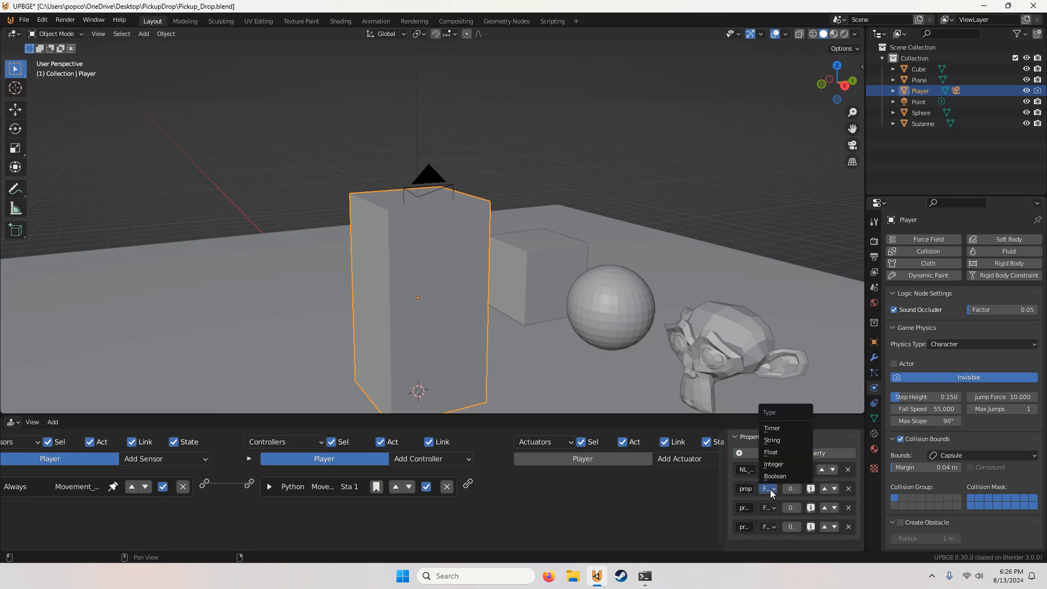
pyautogui.click(776, 476)
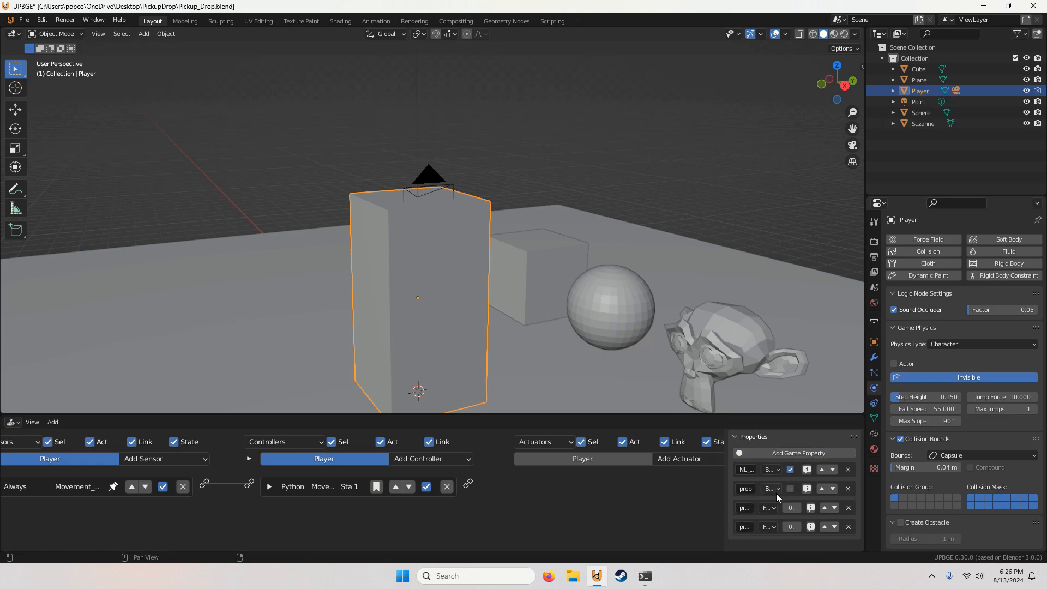
pyautogui.click(768, 508)
pyautogui.click(776, 496)
pyautogui.click(767, 526)
pyautogui.click(775, 514)
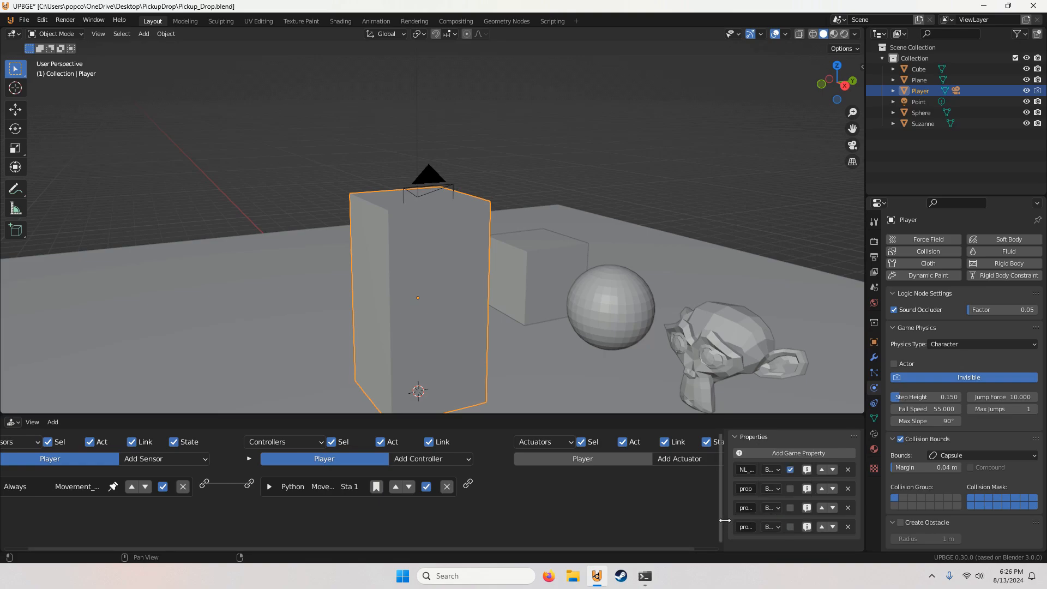
# Step: Widen the property list, enable debug display for the three new Boolean properties, and check the scene's Game Debug settings
pyautogui.moveTo(727, 524); pyautogui.dragTo(674, 524)
pyautogui.click(806, 489)
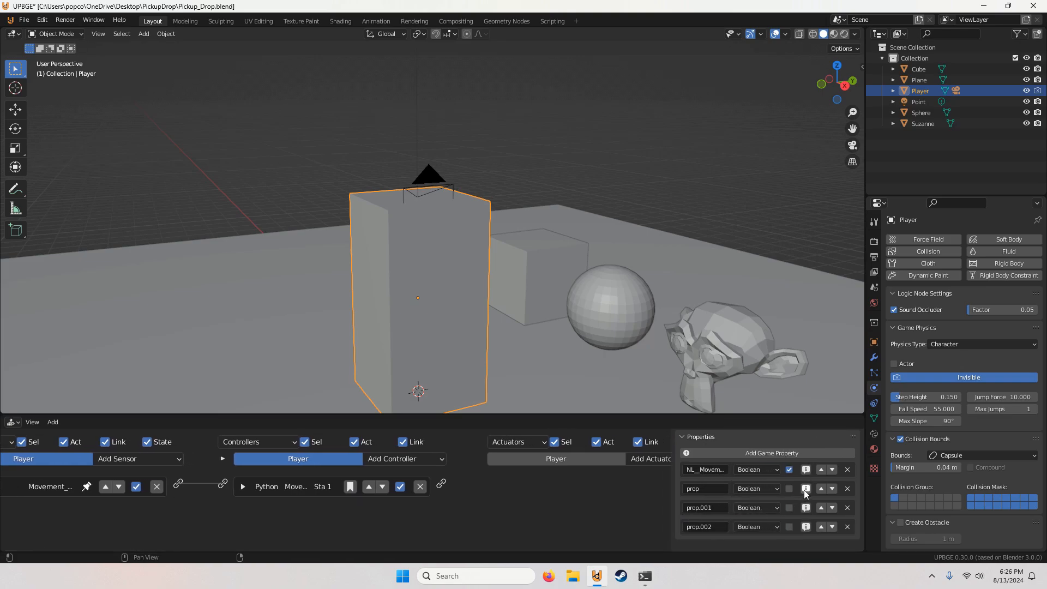
pyautogui.click(805, 508)
pyautogui.click(805, 527)
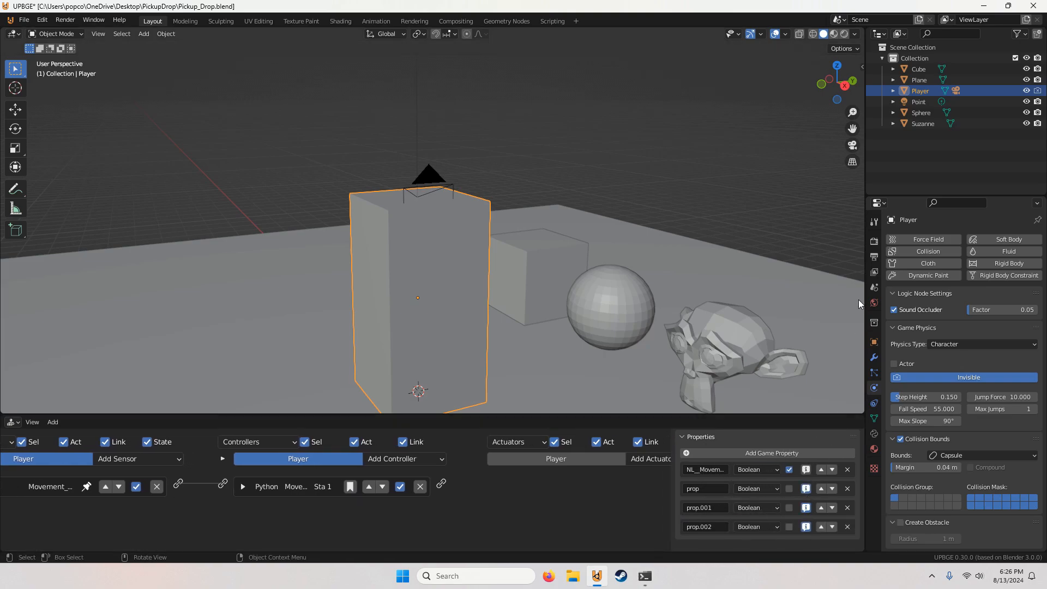
pyautogui.click(874, 241)
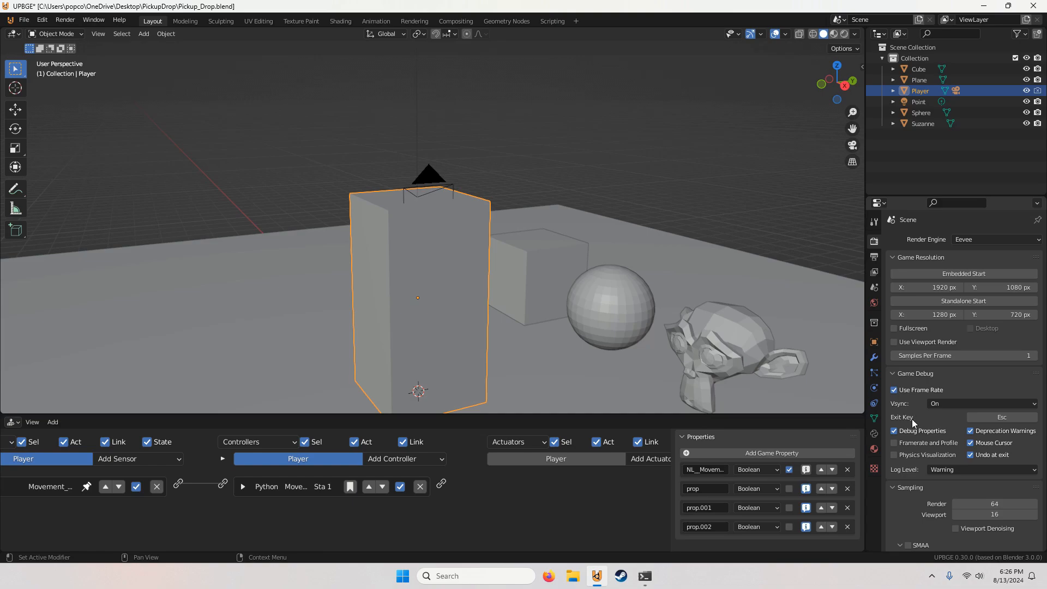
# Step: Name the three new Boolean properties c, s and m, and briefly run the game to check their debug display
pyautogui.click(714, 490)
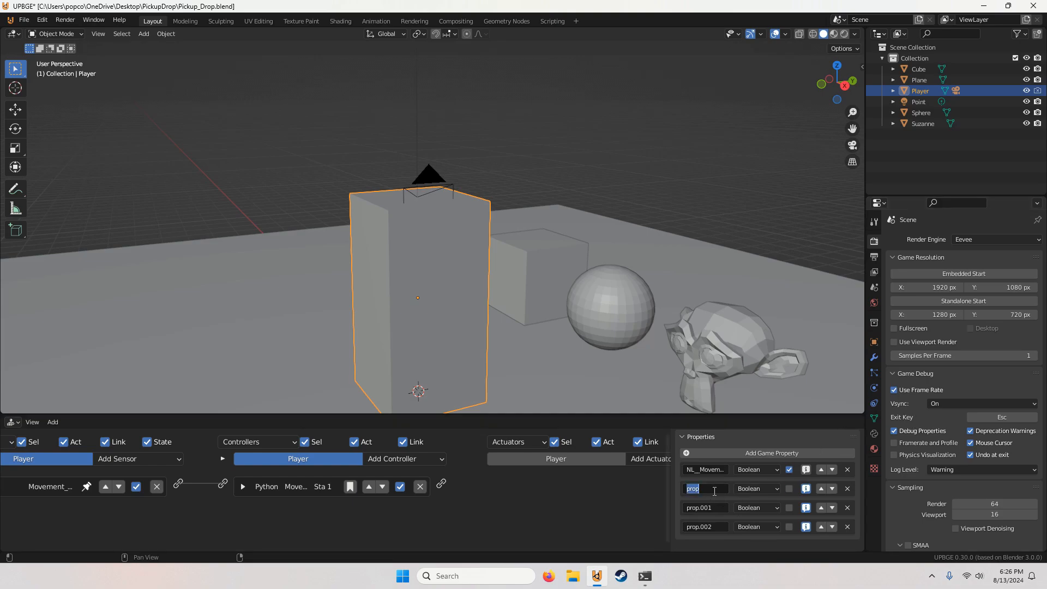
pyautogui.write('c')
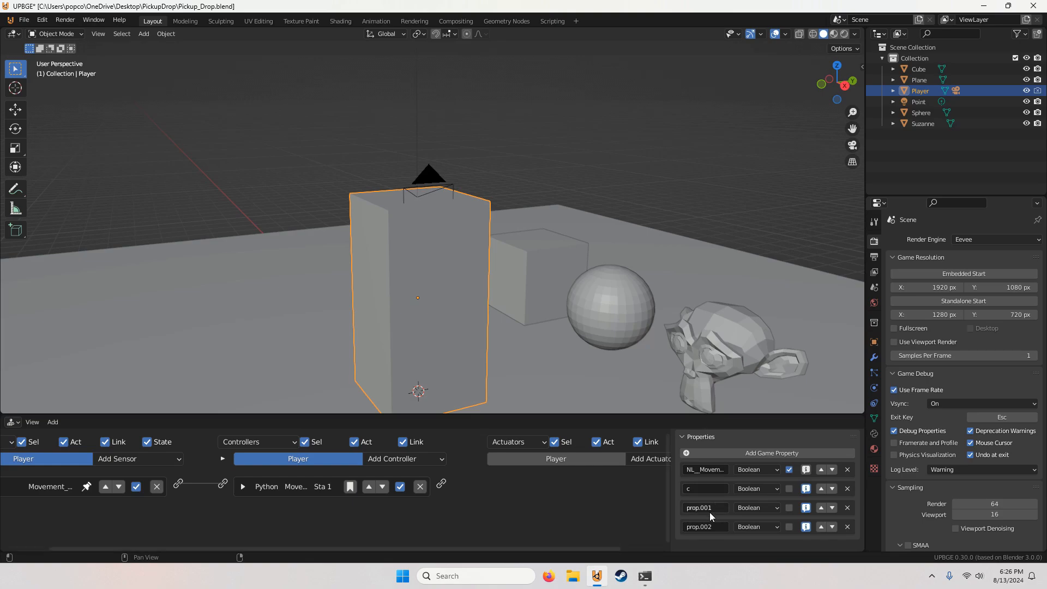
pyautogui.write('s')
pyautogui.write('m')
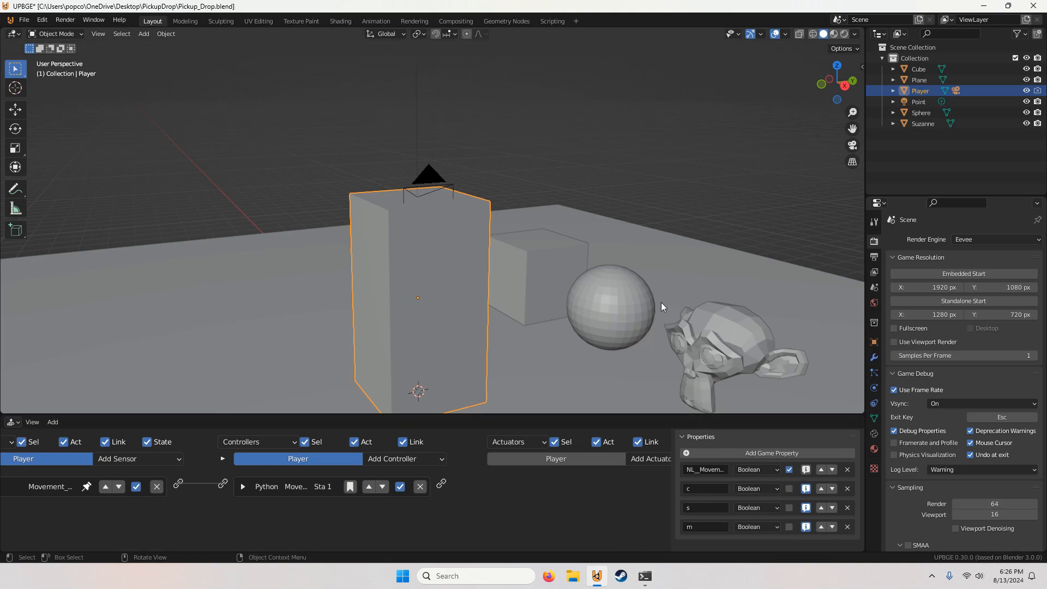
pyautogui.write('p')
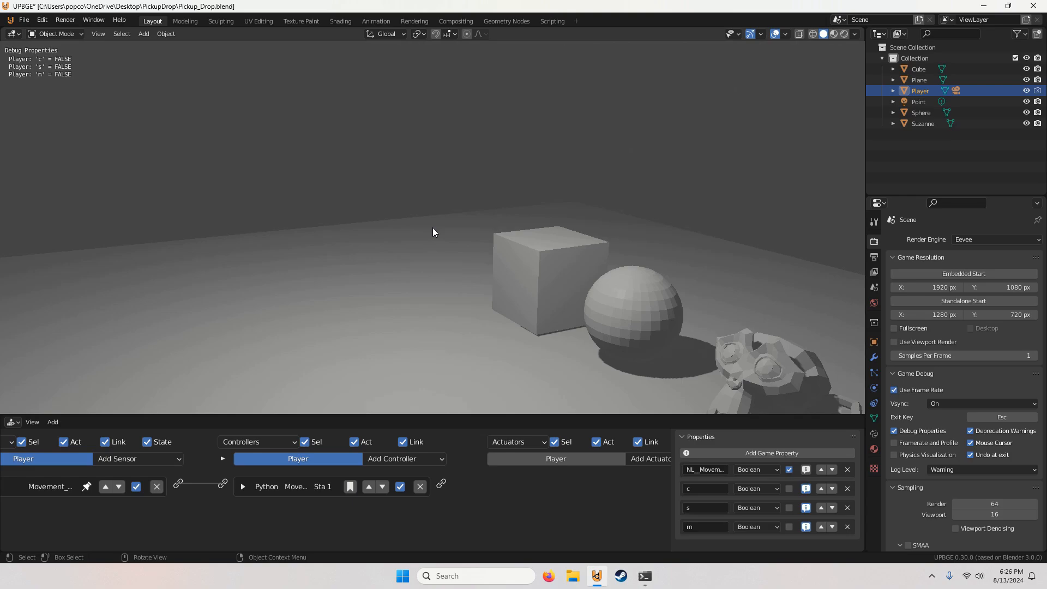
pyautogui.press('Escape')
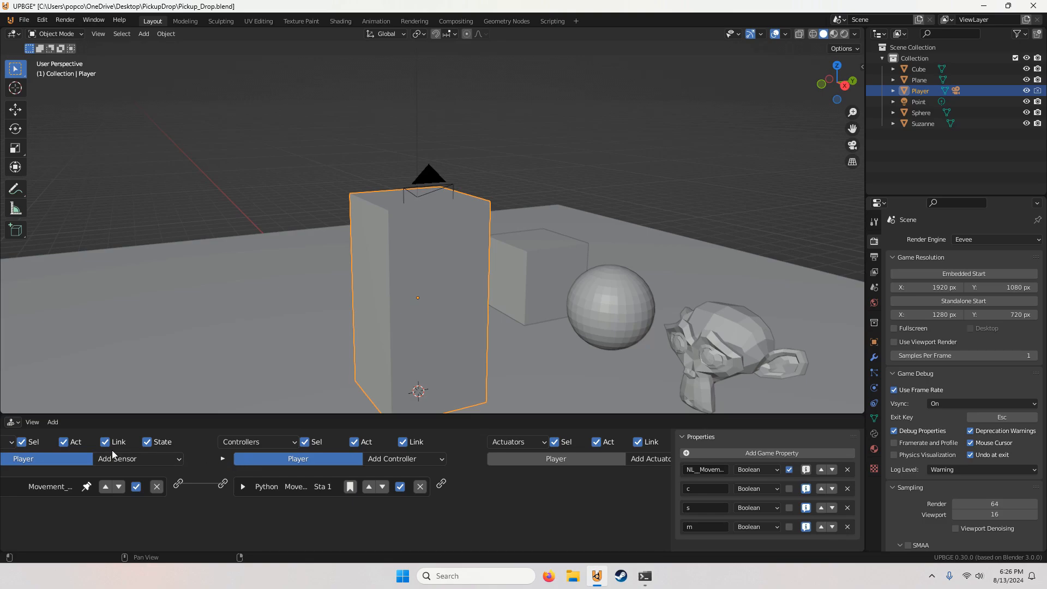
# Step: Switch the lower editor to the logic nodes and create a new node tree named Pickup_Drop
pyautogui.click(11, 423)
pyautogui.click(19, 362)
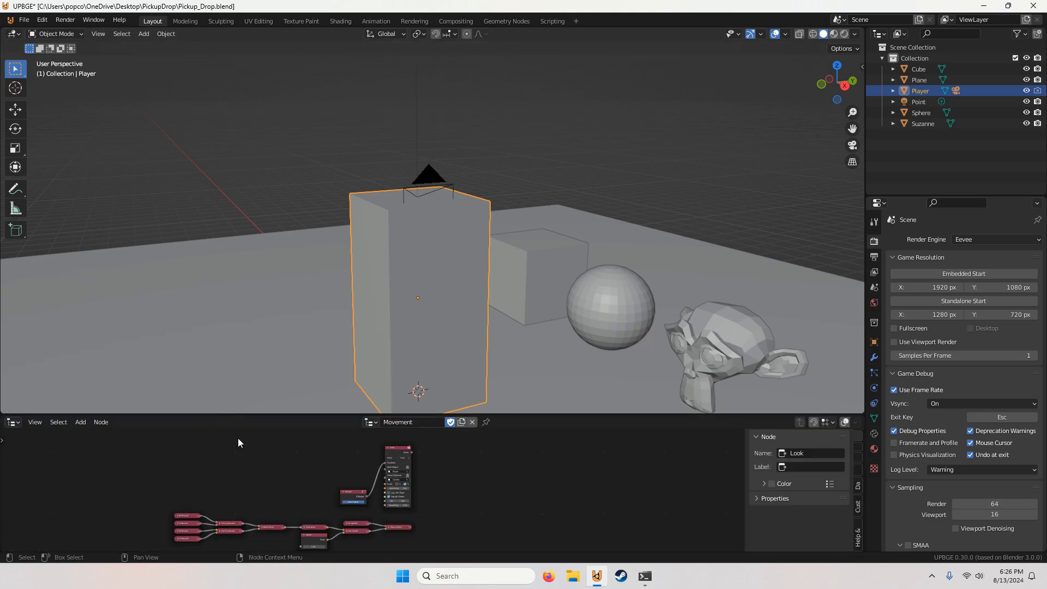
pyautogui.moveTo(408, 467); pyautogui.dragTo(441, 458, button='middle')
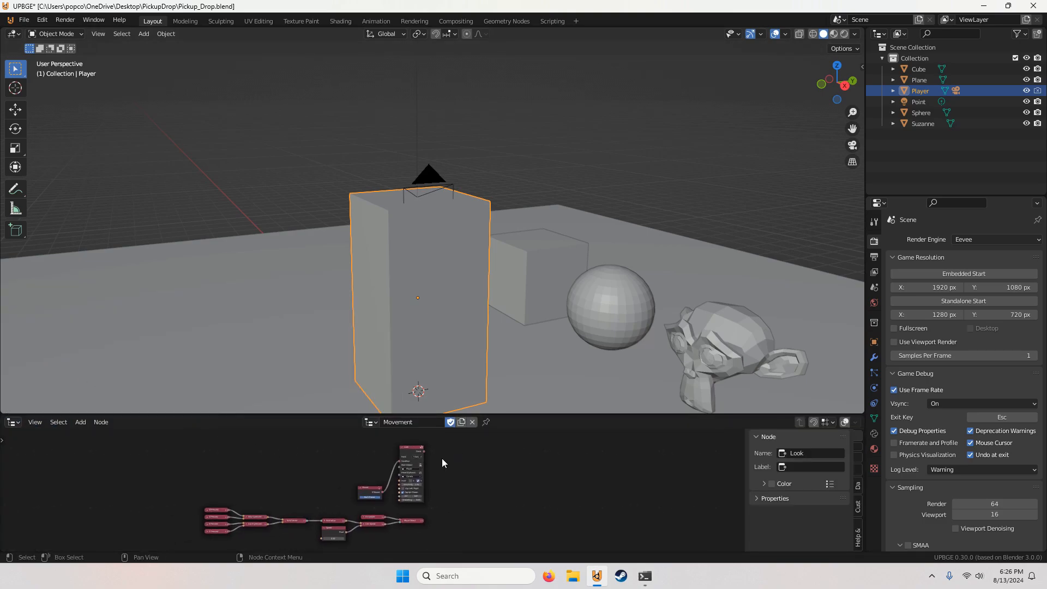
pyautogui.scroll(2, 443, 456)
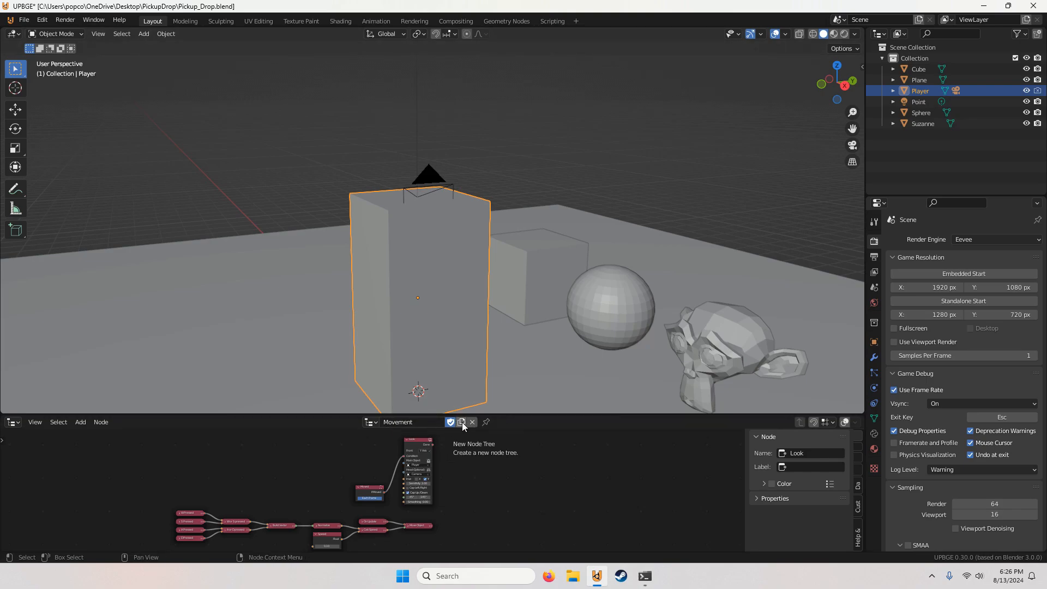
pyautogui.click(461, 422)
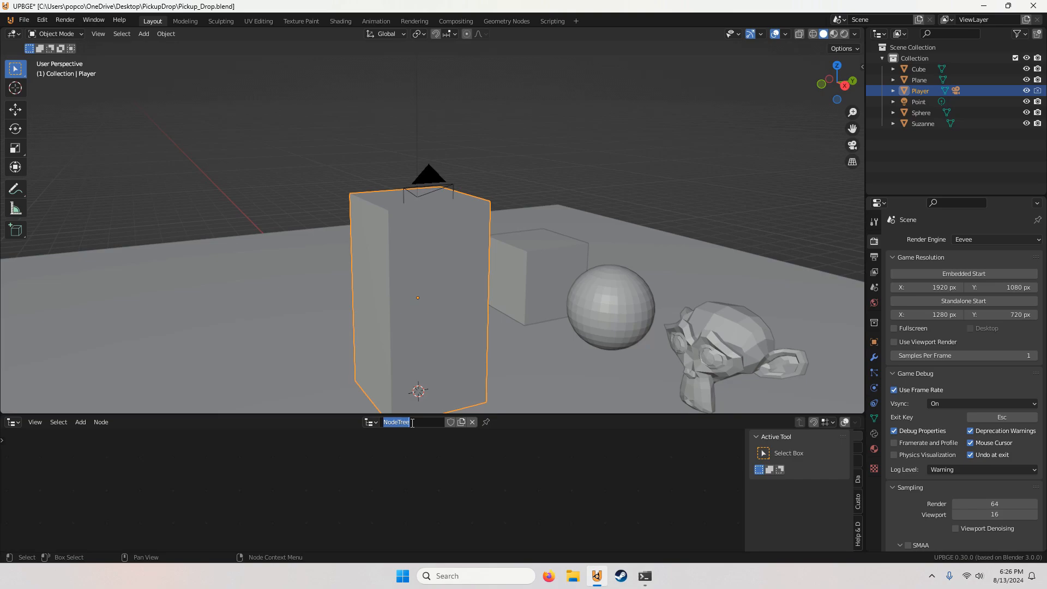
pyautogui.write('Pickup_Drop')
# Step: Add a Key Down keyboard node to the Pickup_Drop tree, set to Key Tap with the F key
pyautogui.click(80, 422)
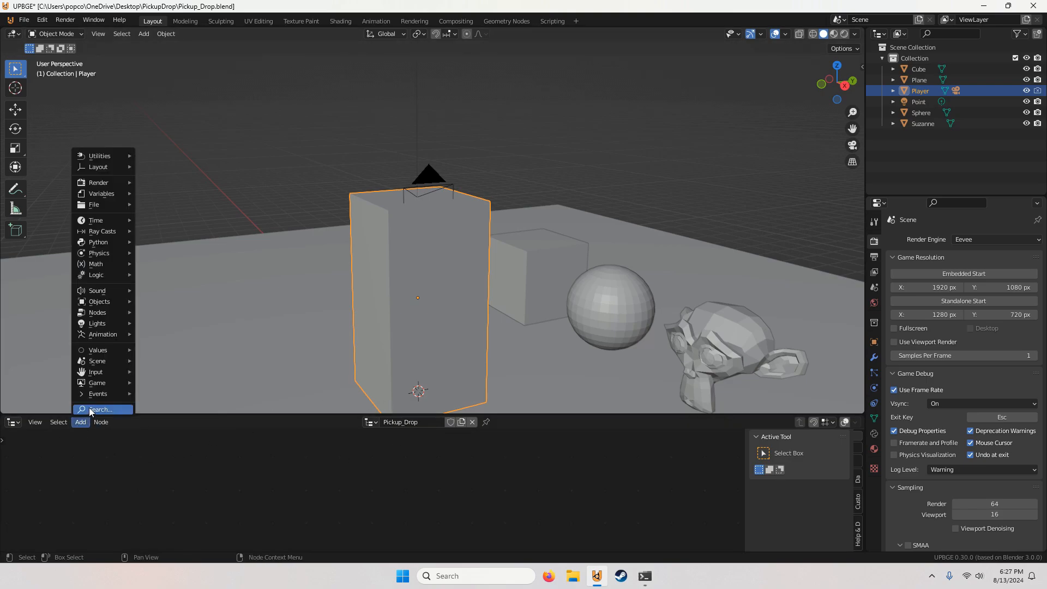
pyautogui.moveTo(113, 375)
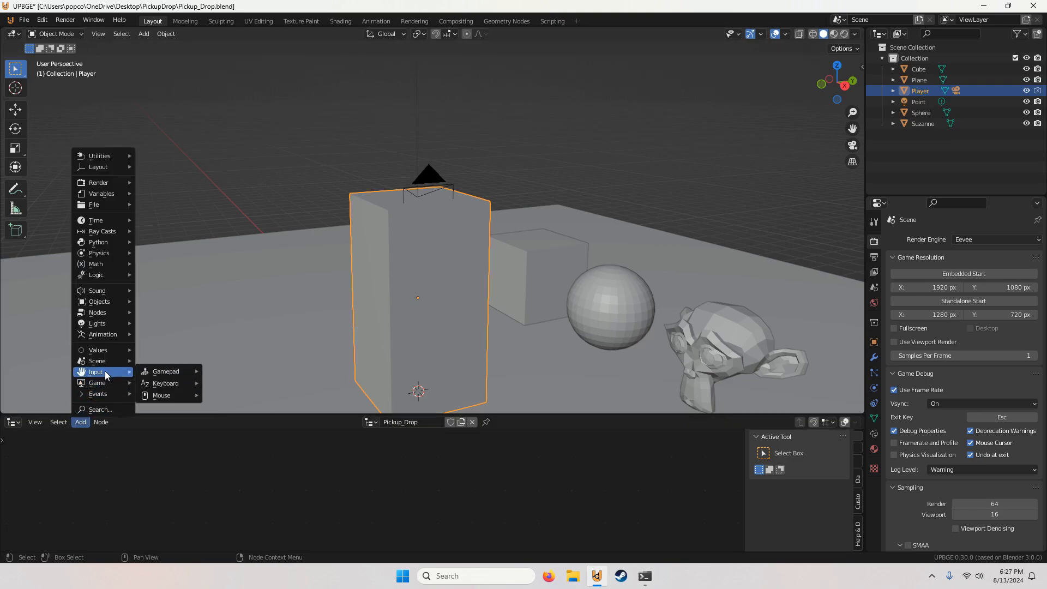
pyautogui.moveTo(165, 383)
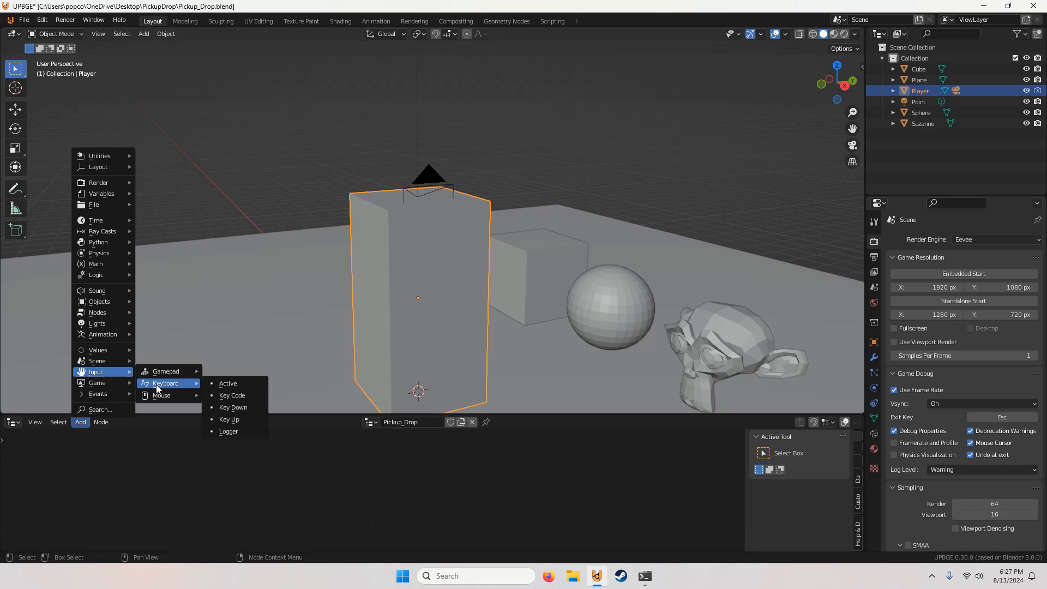
pyautogui.click(229, 395)
pyautogui.click(357, 468)
pyautogui.scroll(3, 371, 488)
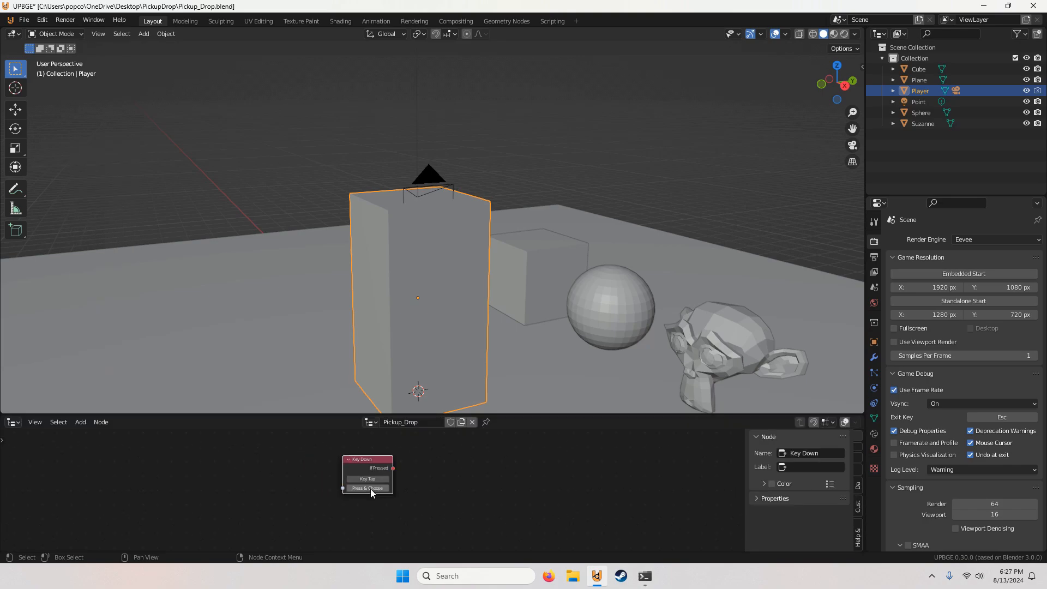
# Step: Add a mouse Over node below the Key Down node and set its object to Cube
pyautogui.click(80, 422)
pyautogui.click(101, 410)
pyautogui.write('over')
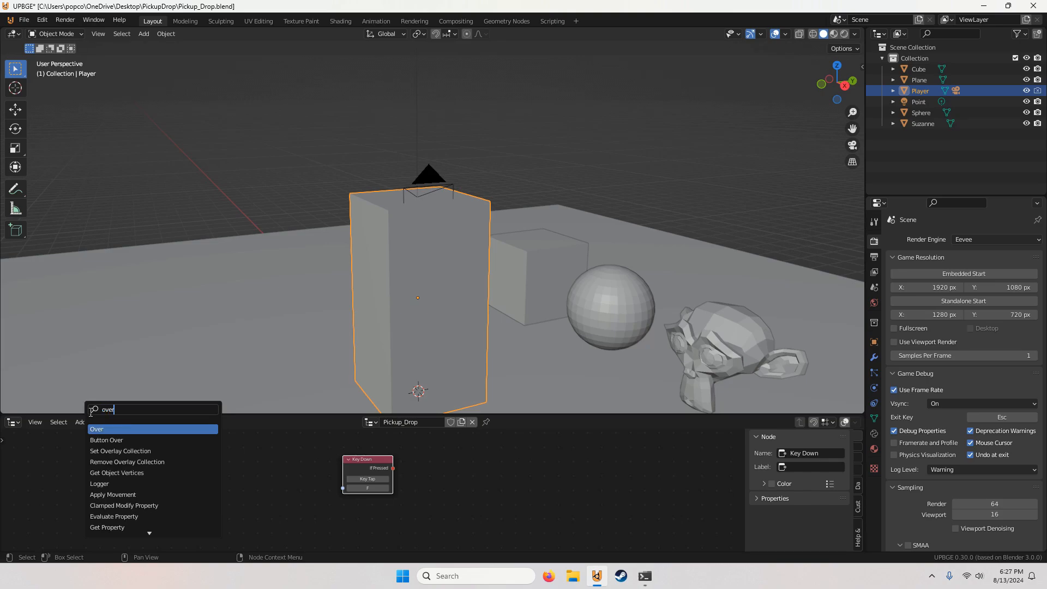
pyautogui.press('Return')
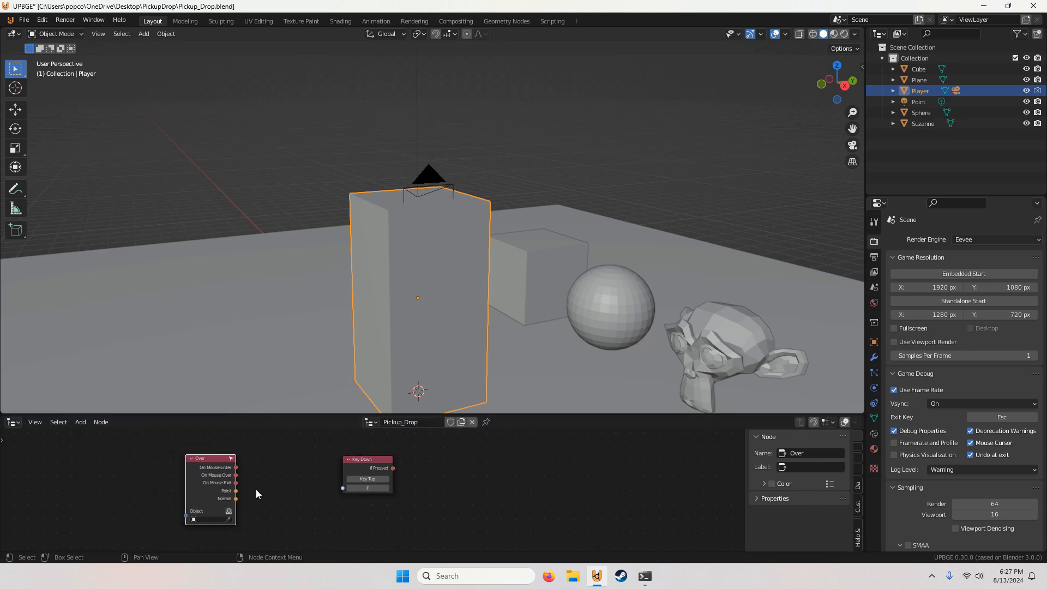
pyautogui.click(351, 492)
pyautogui.moveTo(351, 492); pyautogui.dragTo(335, 467, button='middle')
pyautogui.scroll(1, 338, 472)
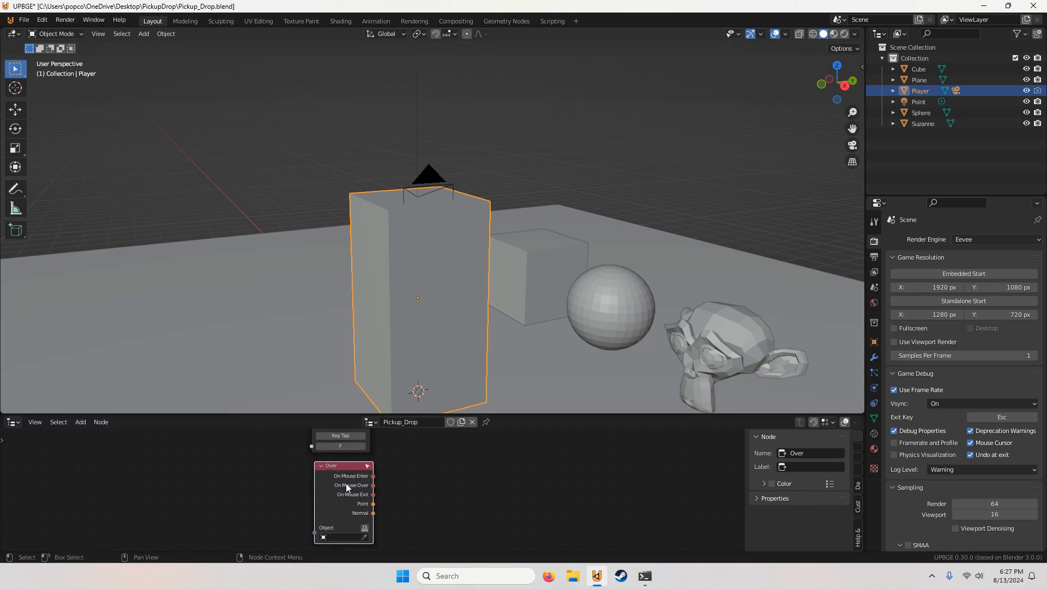
pyautogui.click(344, 537)
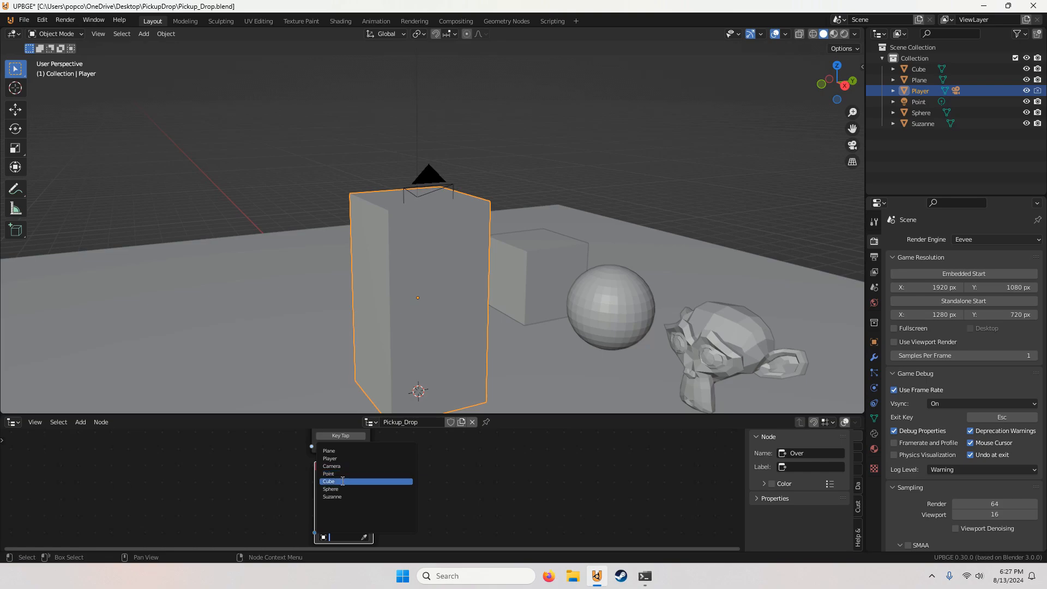
pyautogui.click(342, 474)
pyautogui.scroll(-2, 392, 479)
# Step: Add an And node and link the Key Down node's If Pressed and the Over node's On Mouse Over outputs to it
pyautogui.click(86, 427)
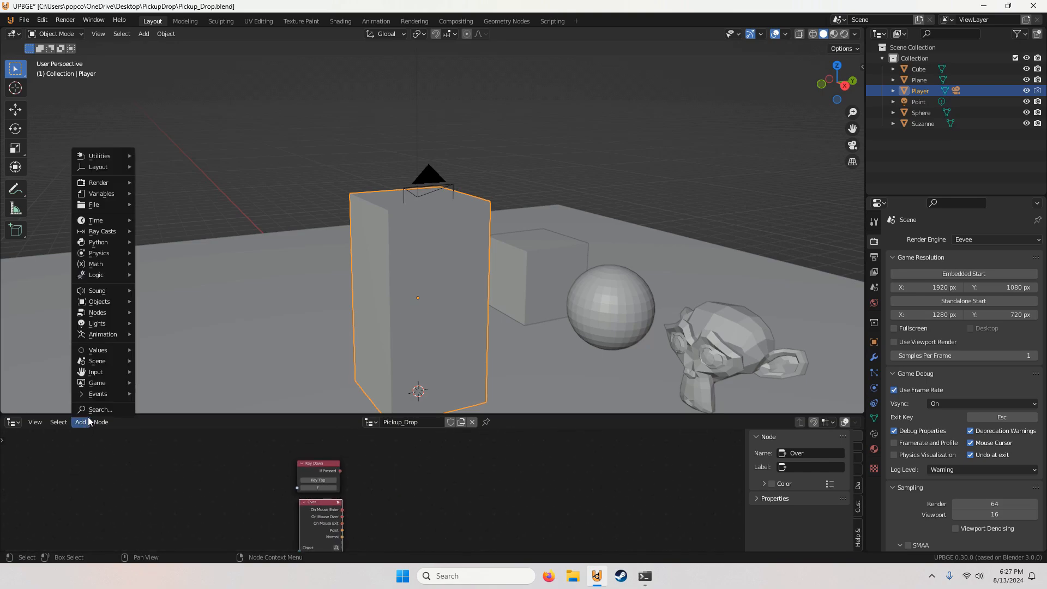
pyautogui.click(85, 410)
pyautogui.write('and')
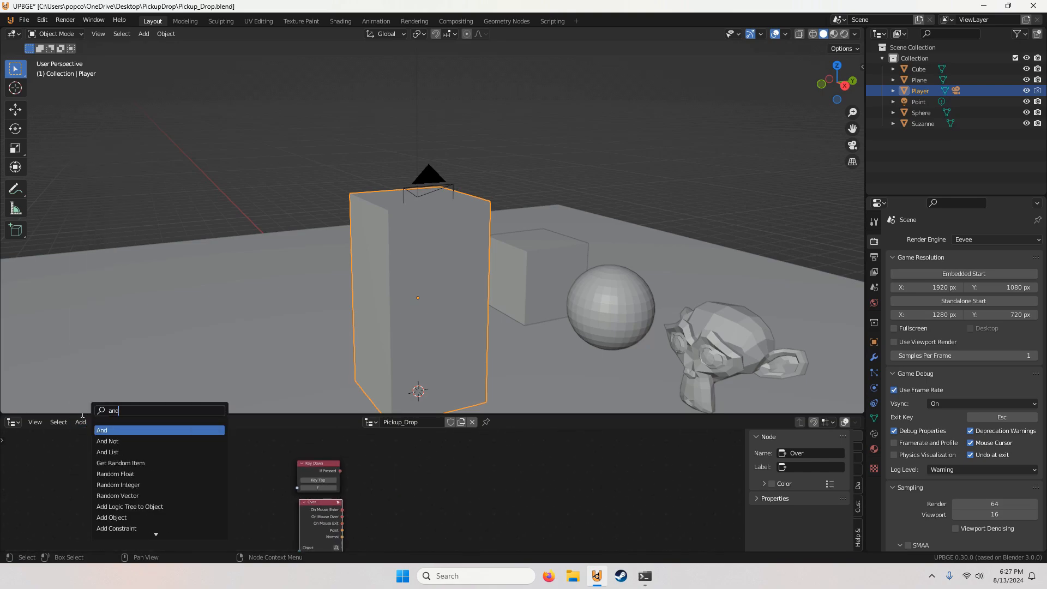
pyautogui.press('Return')
pyautogui.click(378, 474)
pyautogui.moveTo(300, 454)
pyautogui.mouseDown()
pyautogui.moveTo(386, 488)
pyautogui.moveTo(342, 516)
pyautogui.mouseUp()
pyautogui.scroll(3, 368, 492)
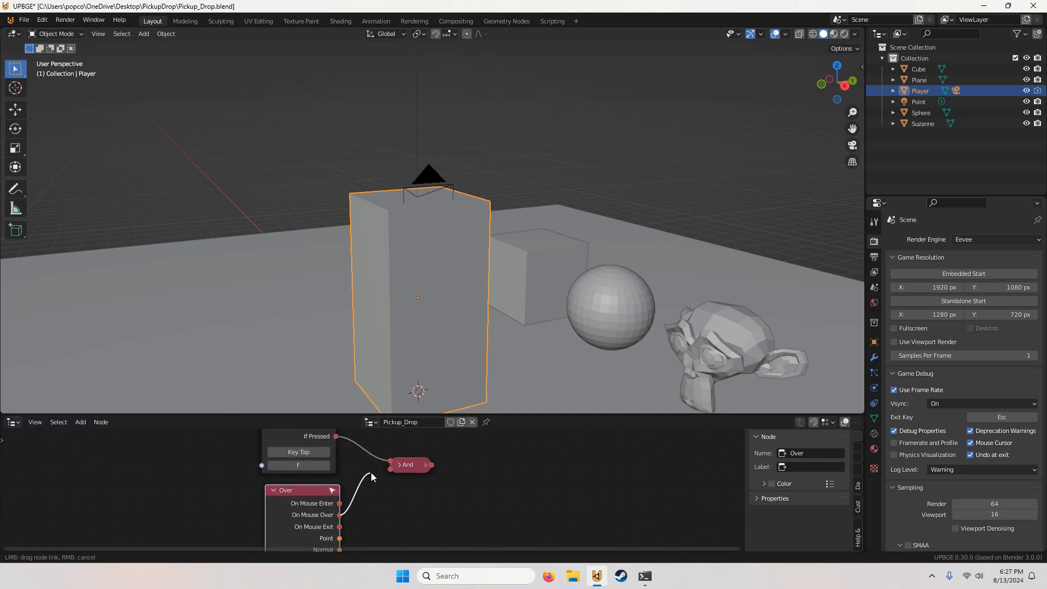
pyautogui.moveTo(370, 472); pyautogui.dragTo(392, 470)
pyautogui.scroll(-3, 404, 483)
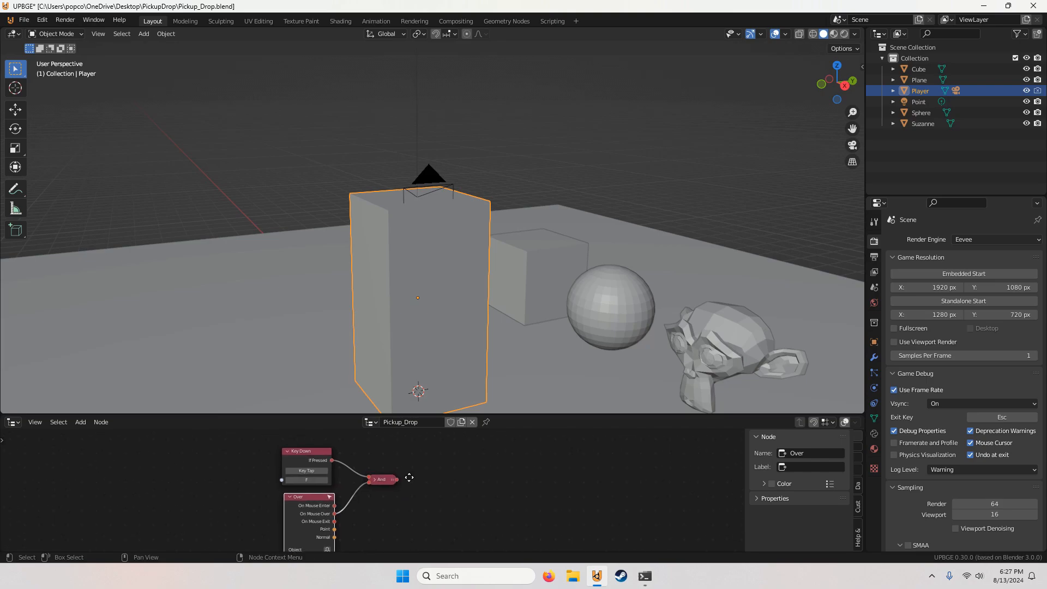
# Step: Add a Mouse Ray node after the And node and link the And output to its Condition
pyautogui.moveTo(409, 477); pyautogui.dragTo(360, 492, button='middle')
pyautogui.click(80, 421)
pyautogui.click(87, 412)
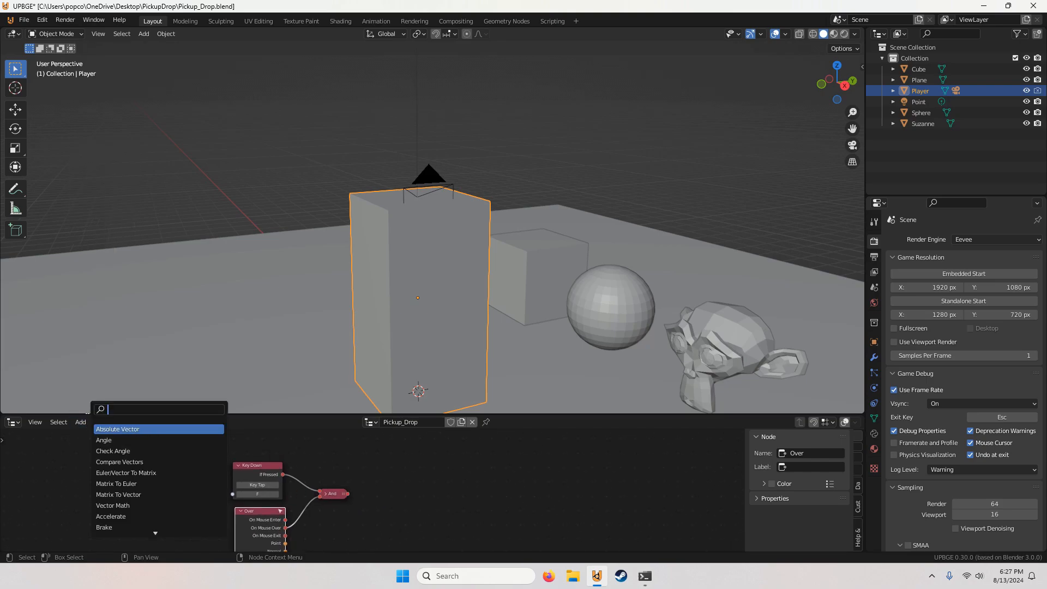
pyautogui.write('mouse ra')
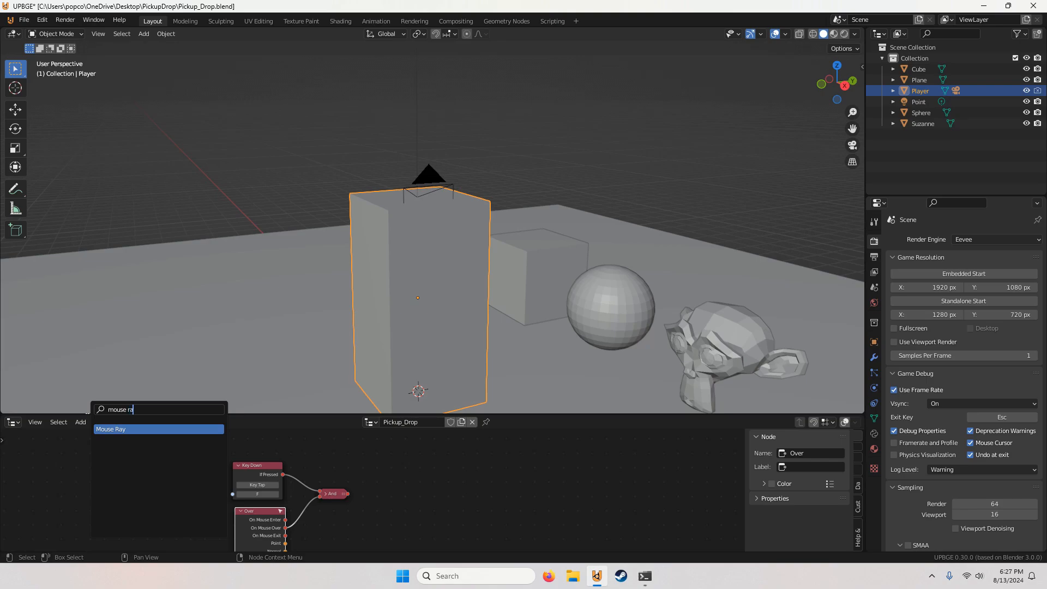
pyautogui.click(103, 429)
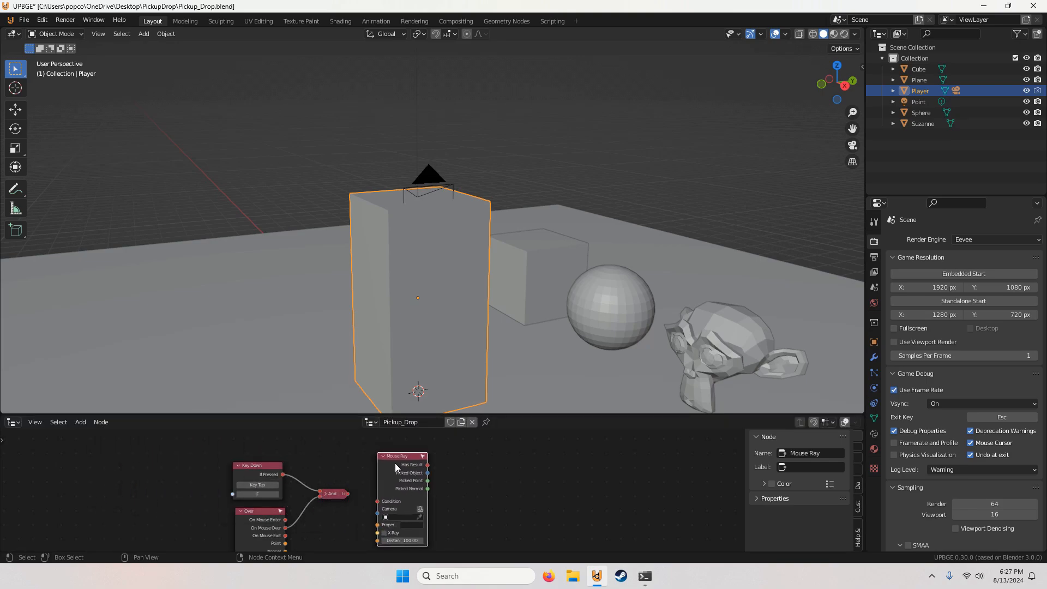
pyautogui.click(390, 466)
pyautogui.moveTo(347, 493); pyautogui.dragTo(401, 470)
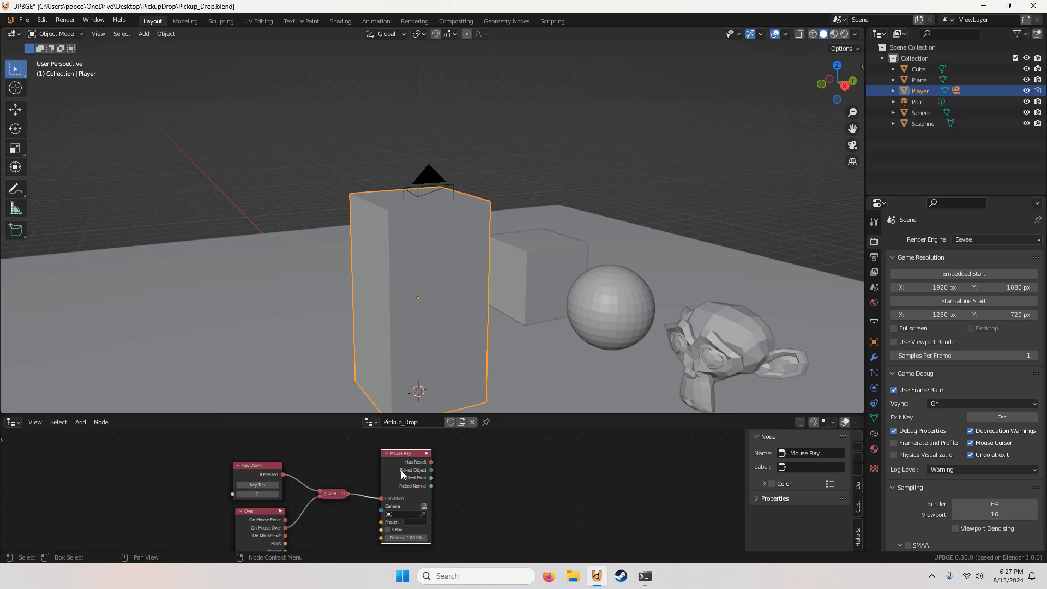
# Step: Set the Mouse Ray node's camera object to Camera
pyautogui.scroll(2, 403, 508)
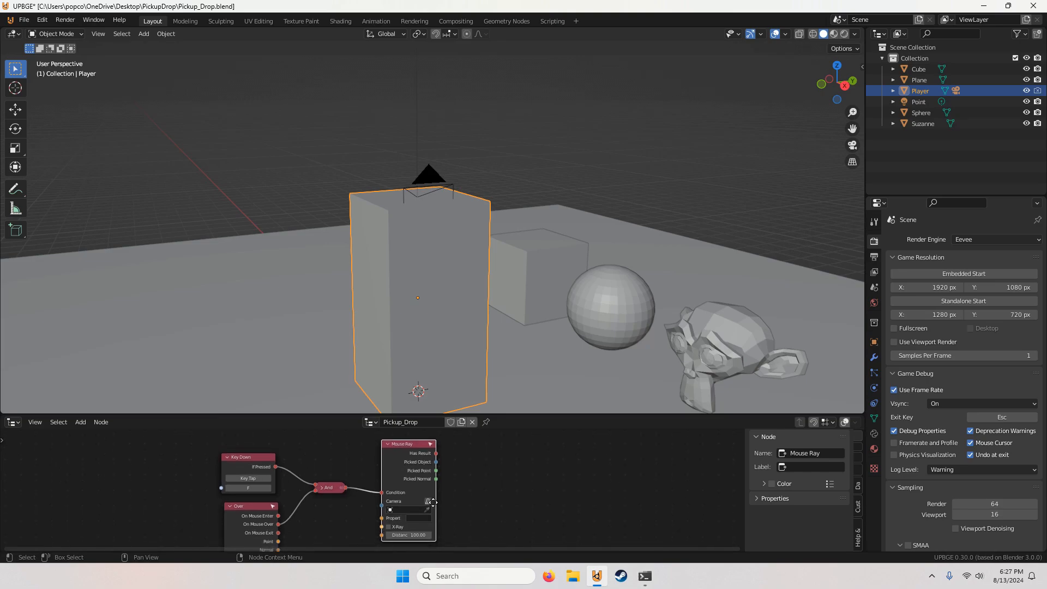
pyautogui.click(428, 502)
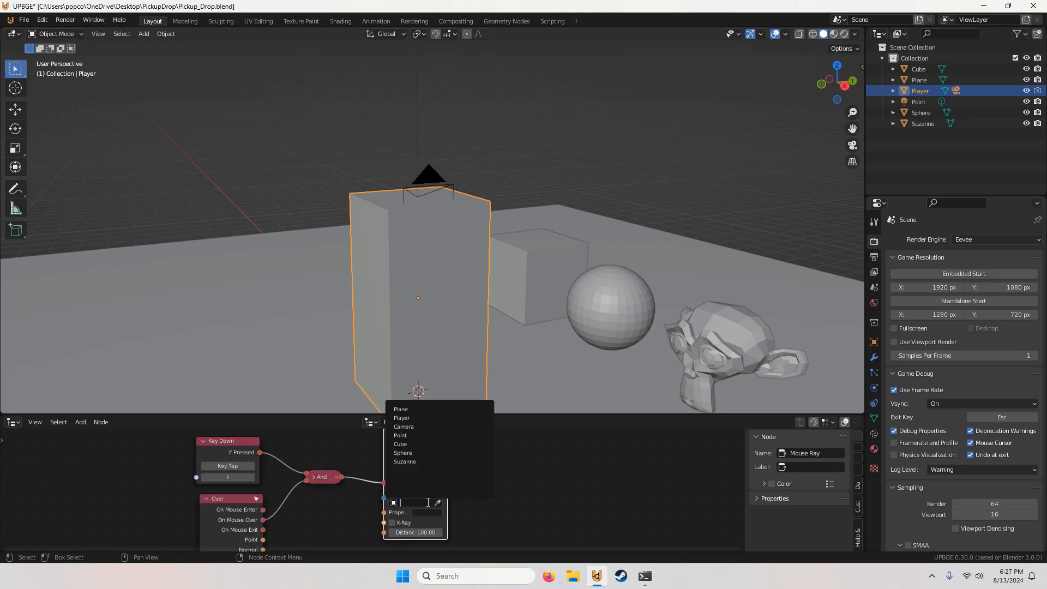
pyautogui.click(415, 427)
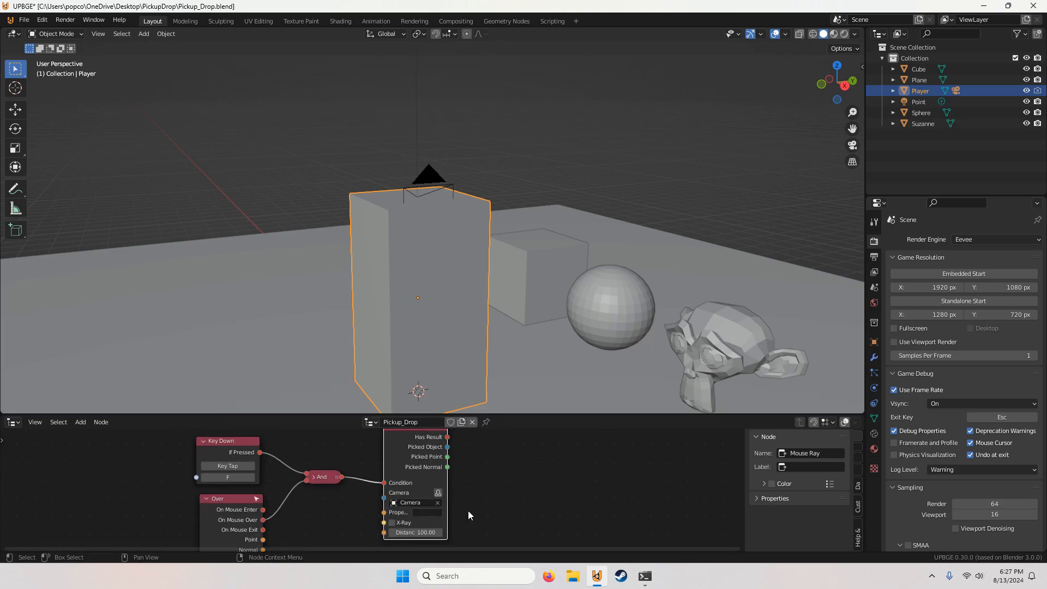
pyautogui.scroll(2, 421, 506)
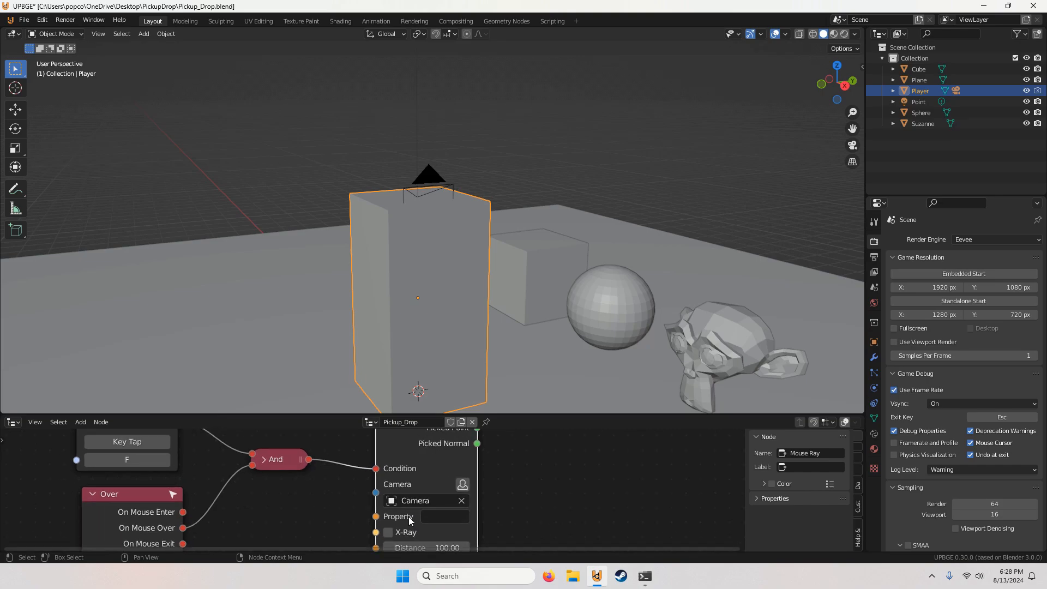
pyautogui.scroll(-3, 410, 514)
pyautogui.scroll(3, 398, 448)
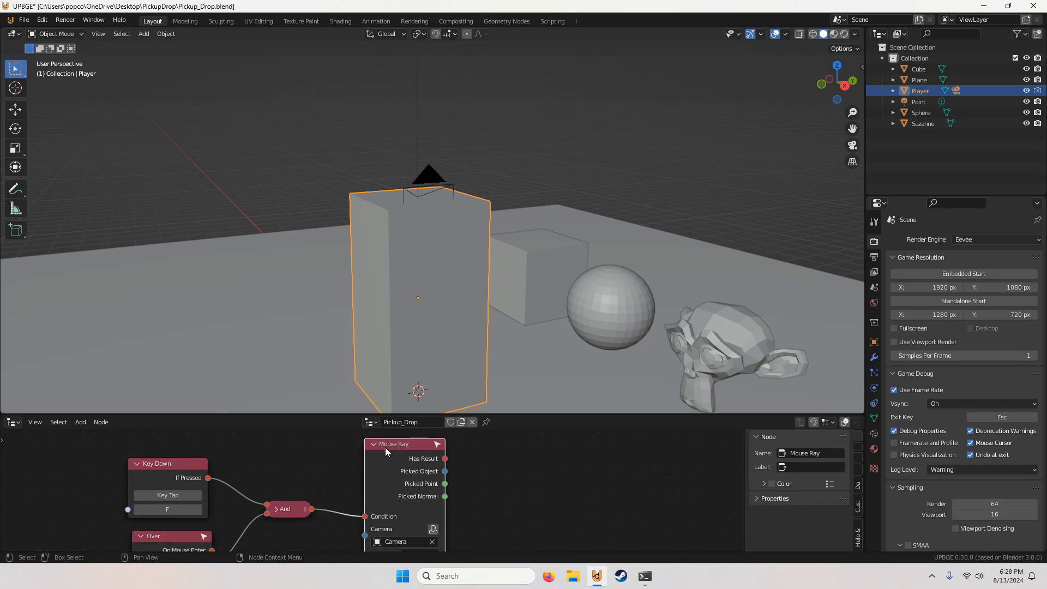
pyautogui.keyDown('shift'); pyautogui.scroll(-2, 406, 507); pyautogui.keyUp('shift')
pyautogui.scroll(2, 413, 511)
pyautogui.scroll(-5, 413, 510)
# Step: Add a Set Property node after the Mouse Ray node and link Has Result to its Condition
pyautogui.moveTo(416, 510); pyautogui.dragTo(357, 501, button='middle')
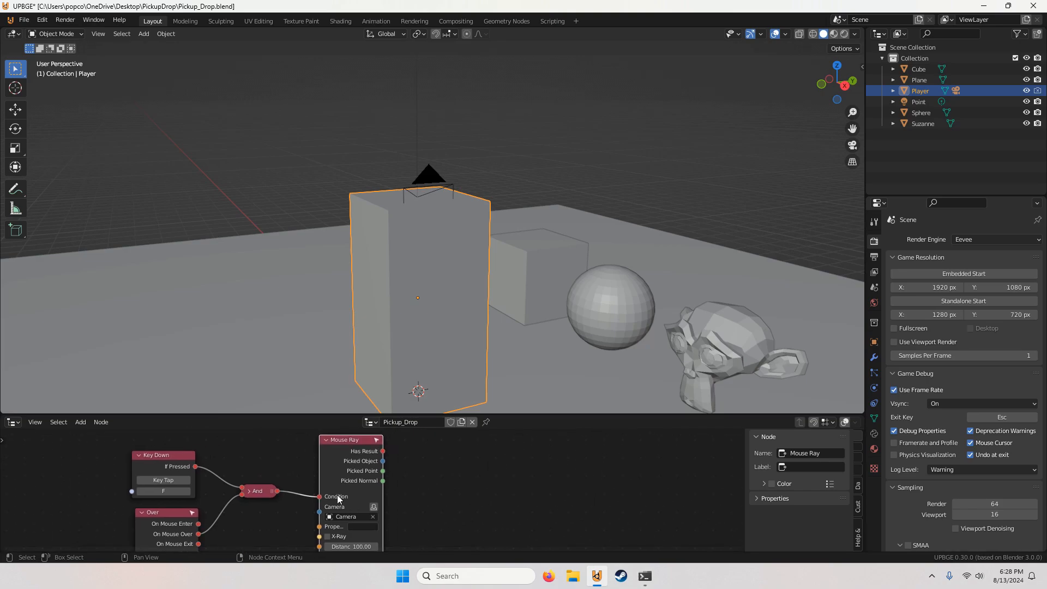
pyautogui.click(80, 422)
pyautogui.click(82, 410)
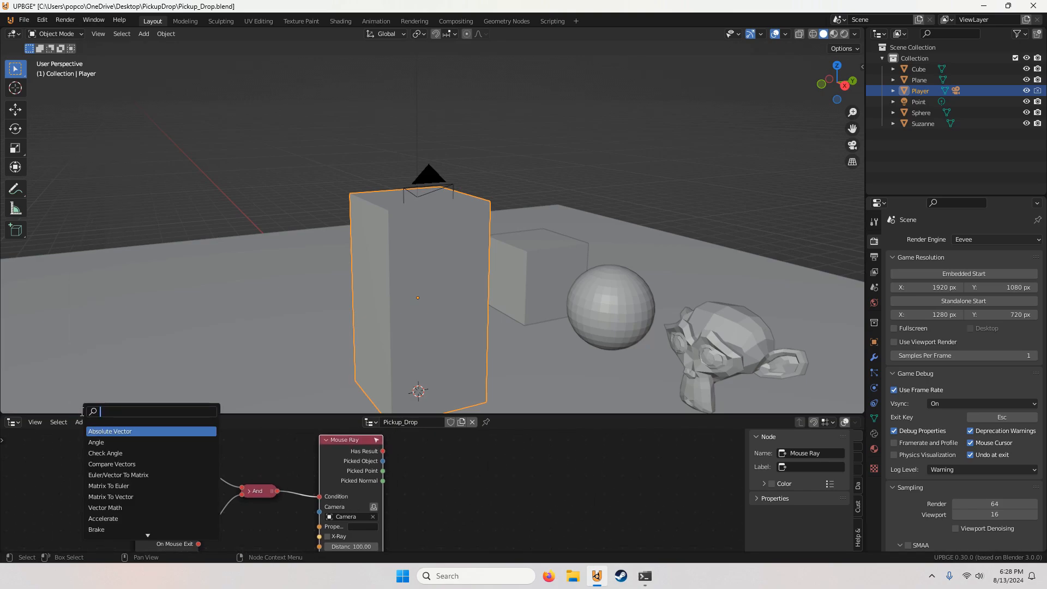
pyautogui.write('se')
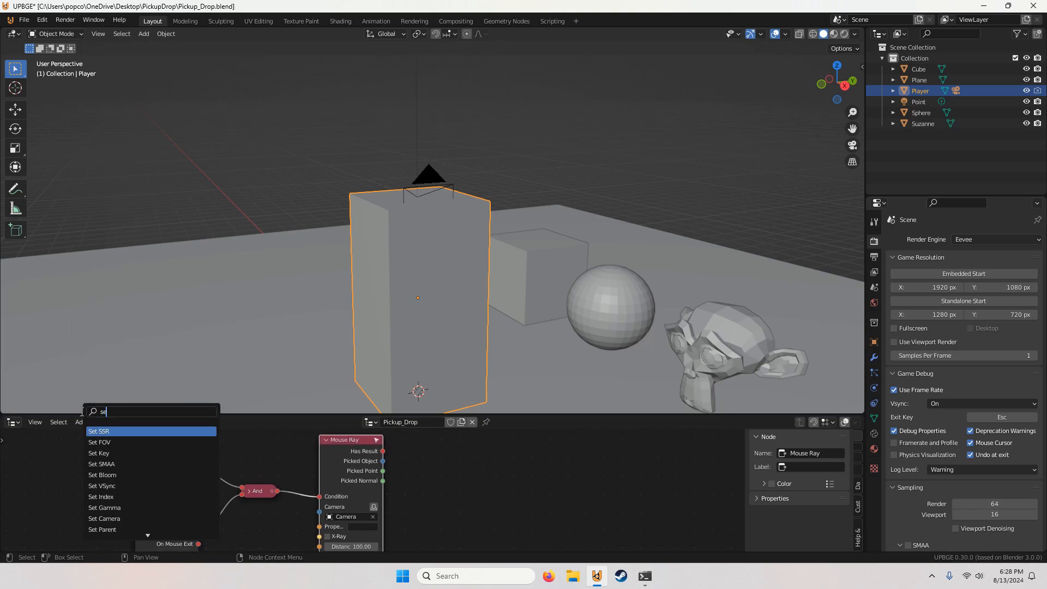
pyautogui.write('t prop')
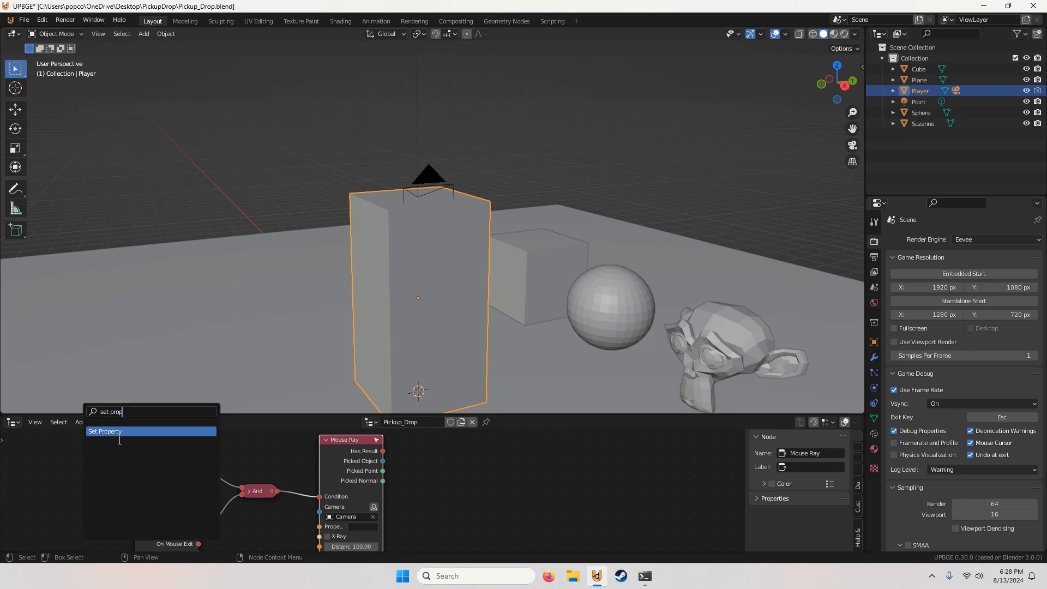
pyautogui.press('Return')
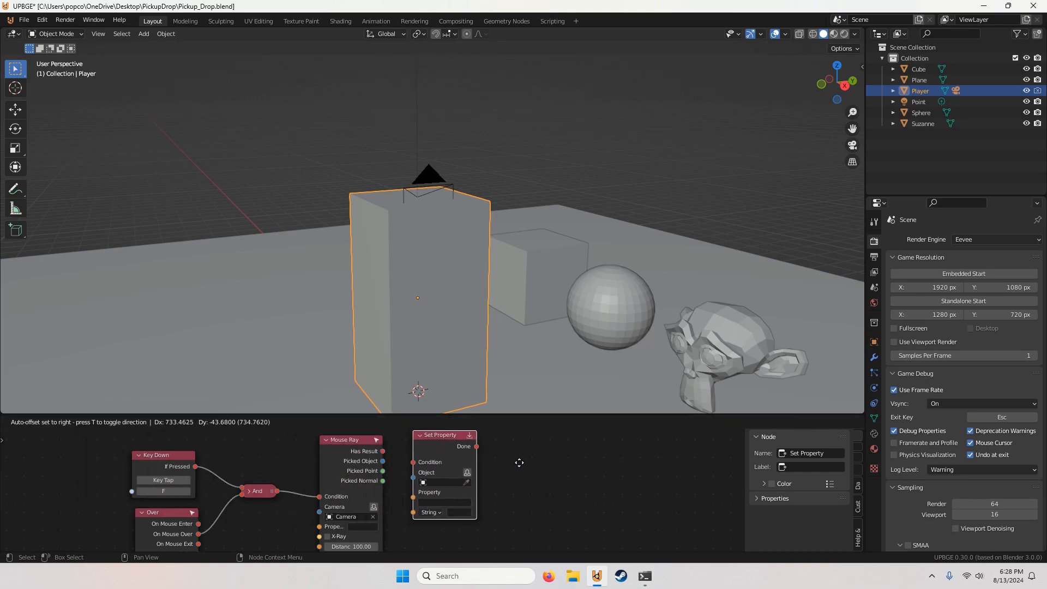
pyautogui.click(499, 463)
pyautogui.moveTo(383, 451); pyautogui.dragTo(415, 462)
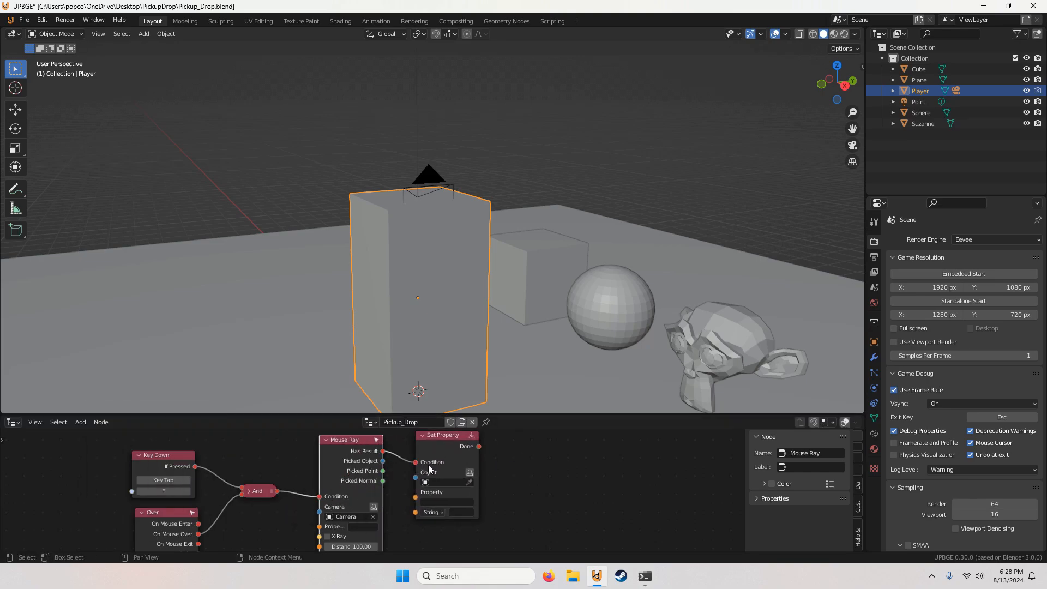
# Step: Configure the Set Property node to use the tree owner and set property c to Bool true
pyautogui.moveTo(468, 477); pyautogui.dragTo(432, 480, button='middle')
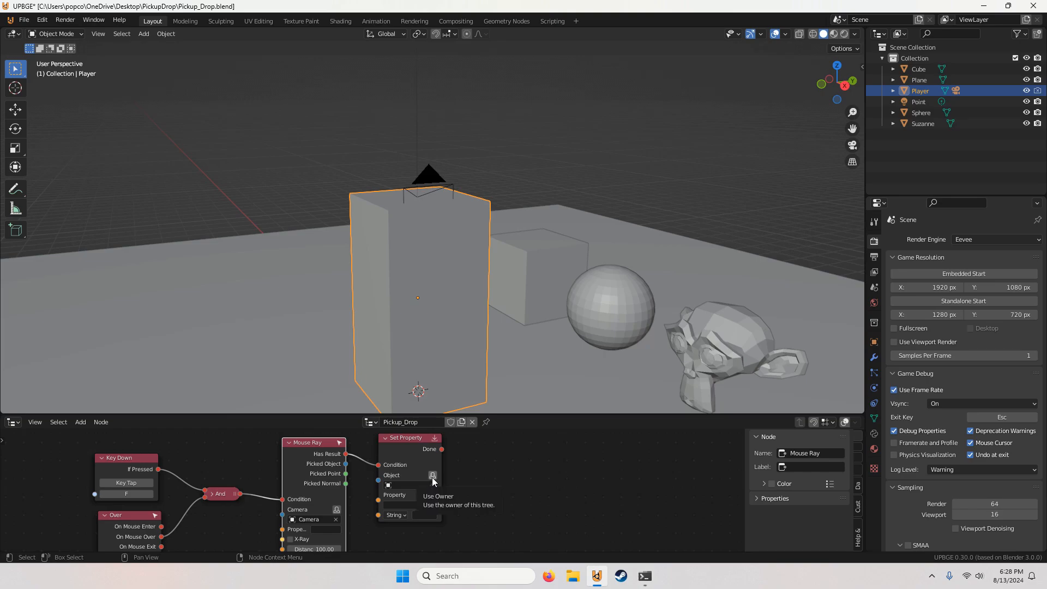
pyautogui.click(432, 475)
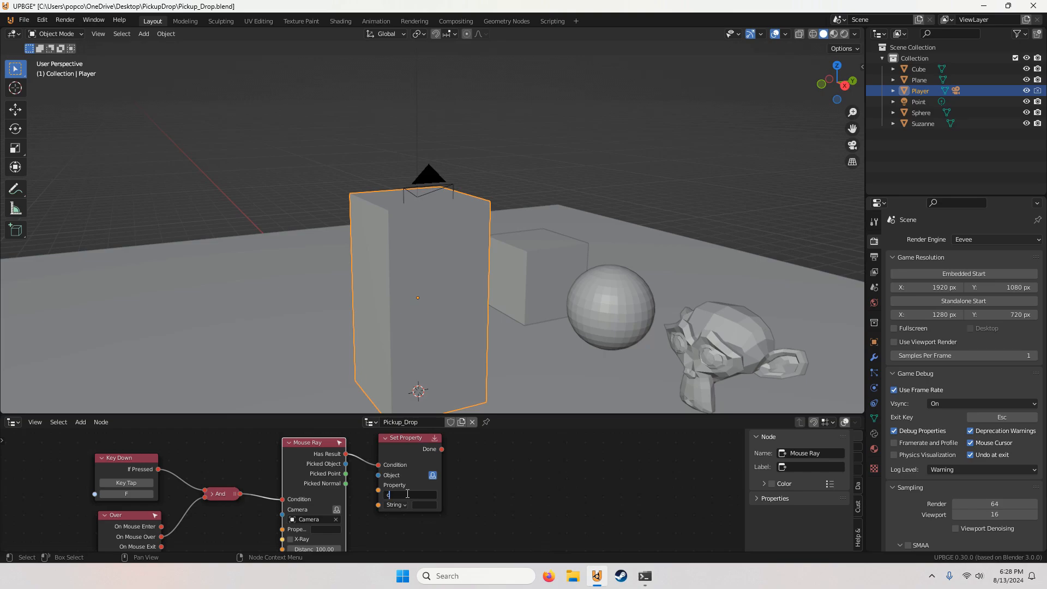
pyautogui.press('Return')
pyautogui.click(396, 504)
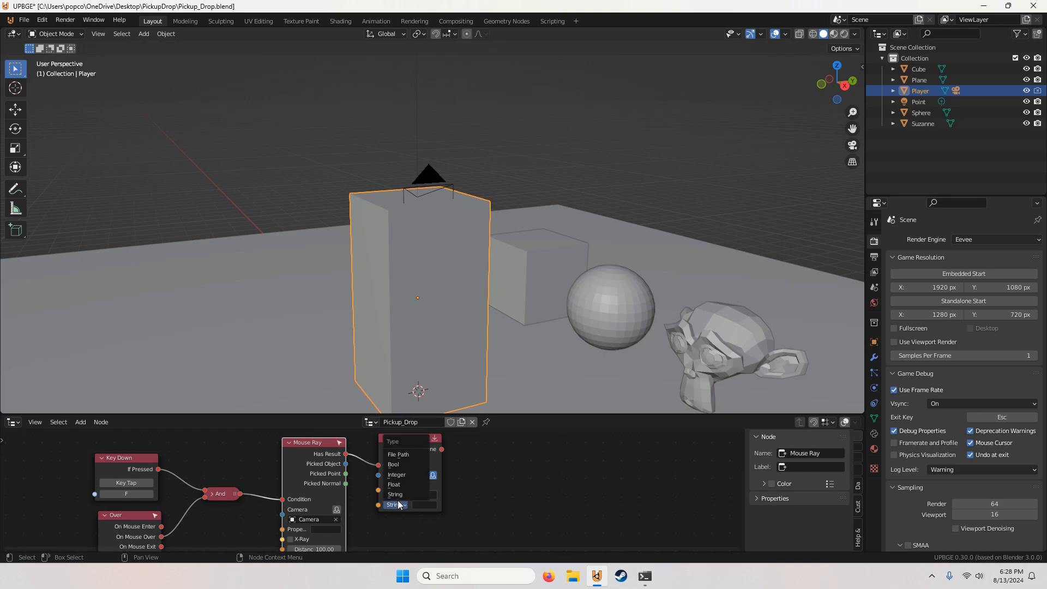
pyautogui.click(405, 465)
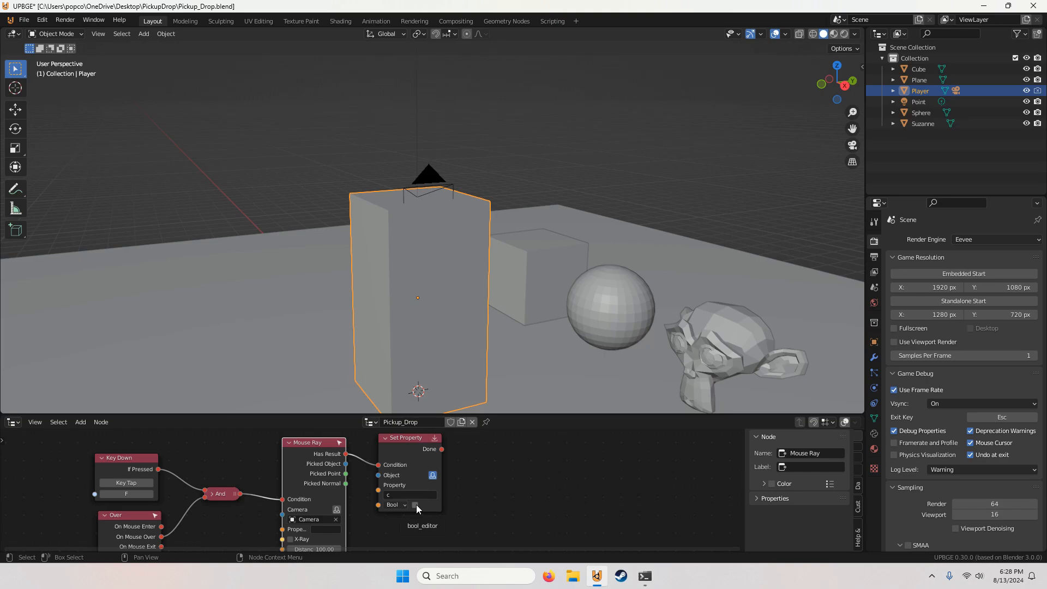
pyautogui.click(414, 505)
# Step: Add a Set Parent node after the Set Property node and link Done to its Condition
pyautogui.moveTo(206, 464); pyautogui.dragTo(178, 472, button='middle')
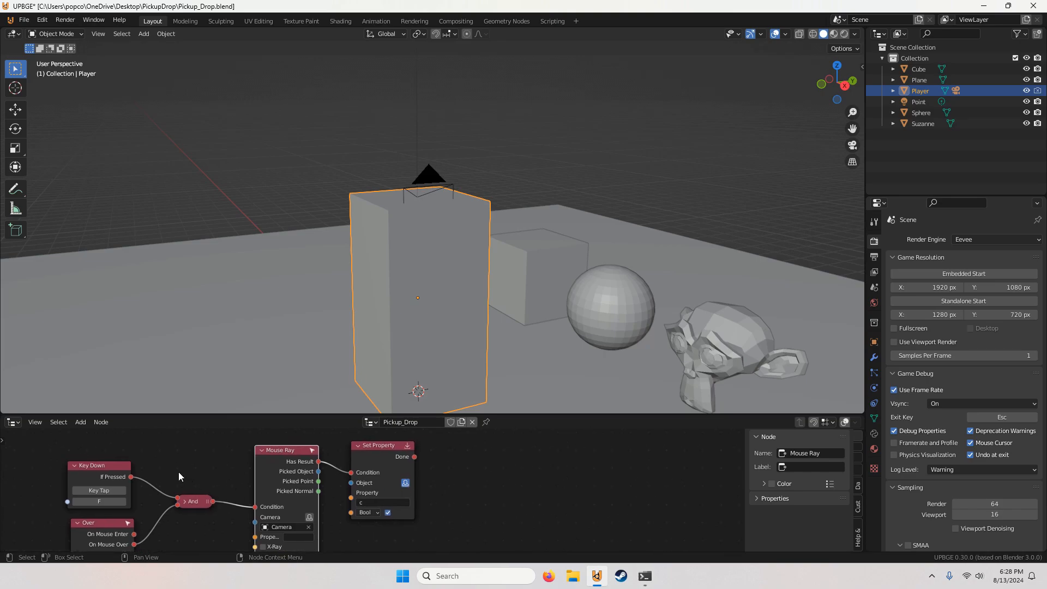
pyautogui.click(81, 422)
pyautogui.click(85, 408)
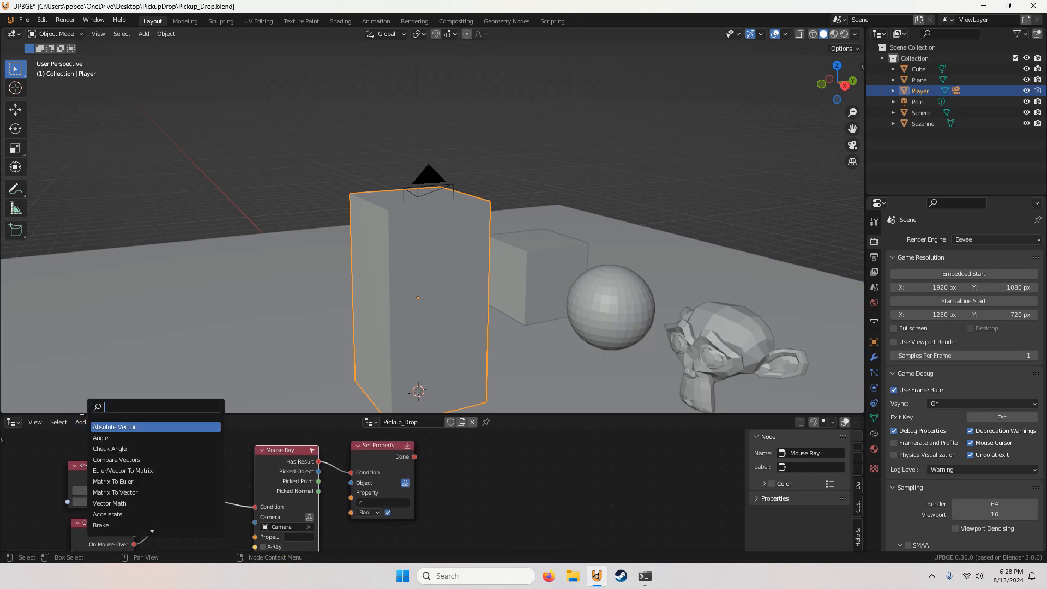
pyautogui.write('set pare')
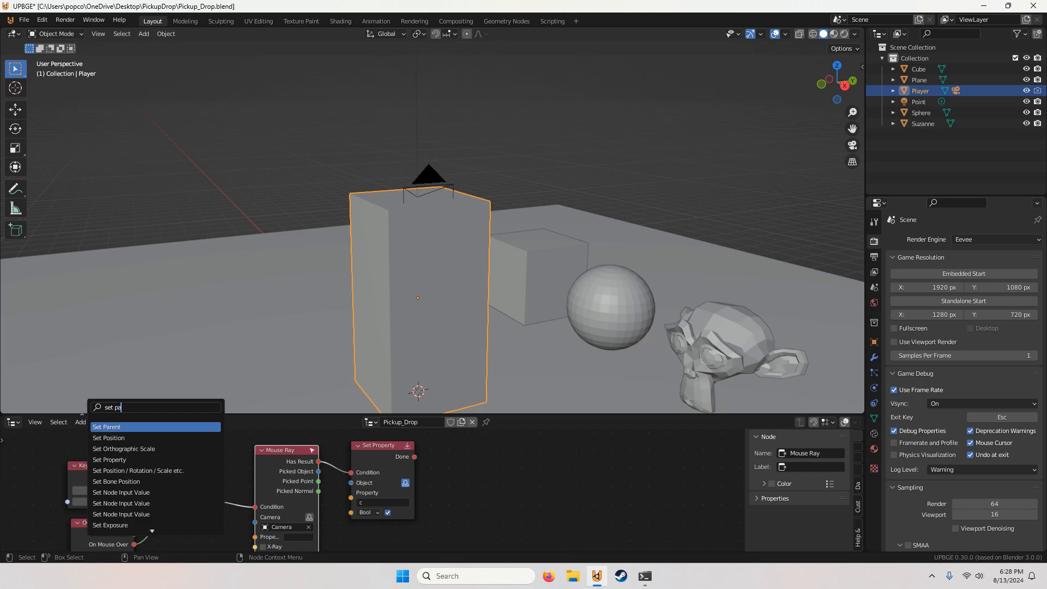
pyautogui.click(116, 427)
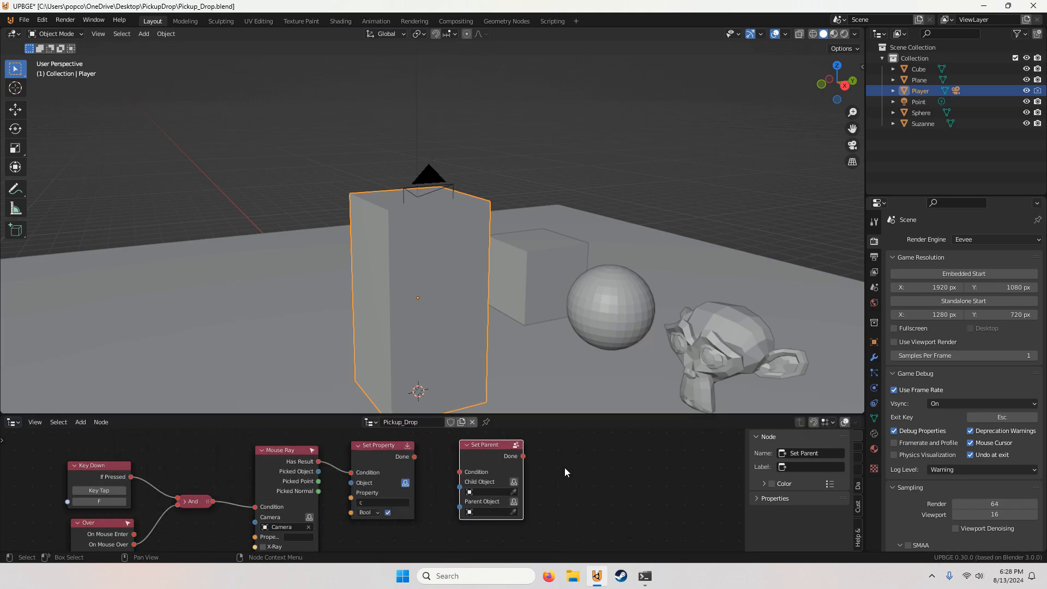
pyautogui.moveTo(414, 457); pyautogui.dragTo(460, 473)
# Step: Set the Set Parent node's child object to Cube and its parent object to Camera
pyautogui.moveTo(474, 474); pyautogui.dragTo(408, 471, button='middle')
pyautogui.scroll(2, 428, 482)
pyautogui.scroll(1, 430, 487)
pyautogui.click(433, 486)
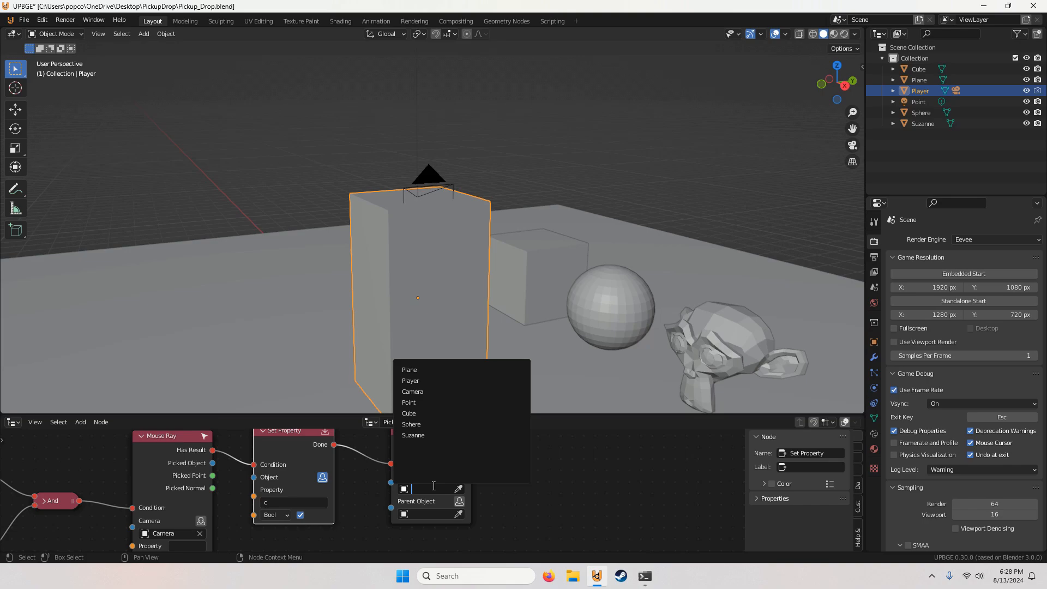
pyautogui.click(428, 424)
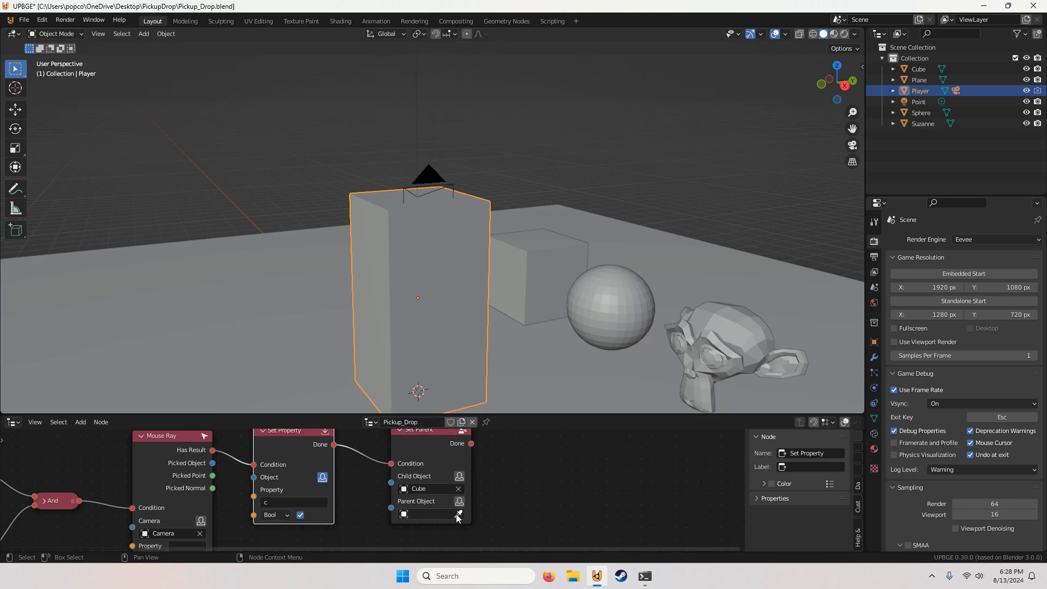
pyautogui.click(430, 514)
pyautogui.click(413, 416)
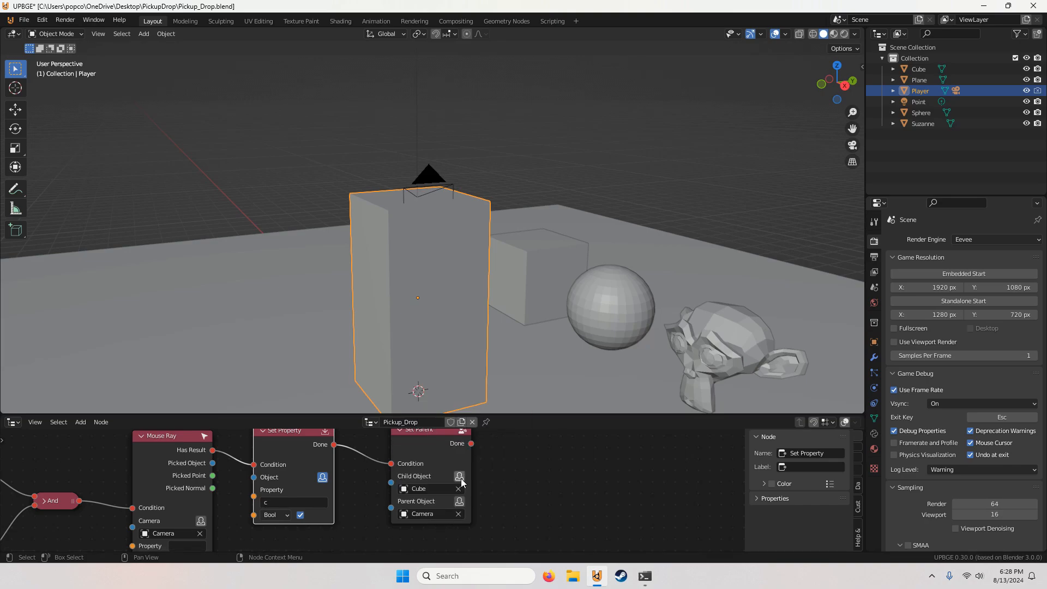
pyautogui.click(80, 422)
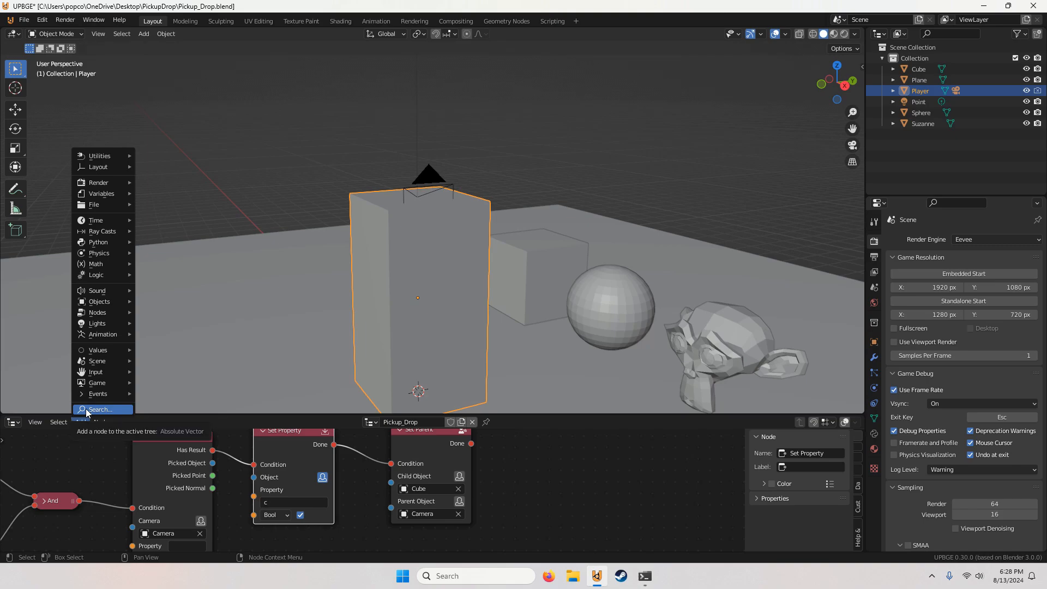
pyautogui.click(90, 409)
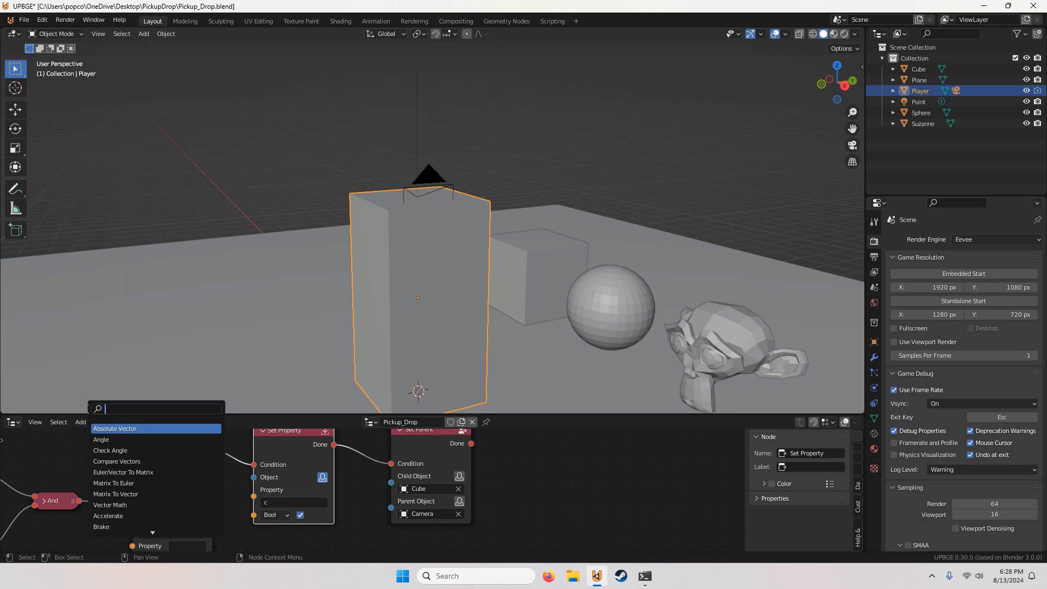
pyautogui.write('set')
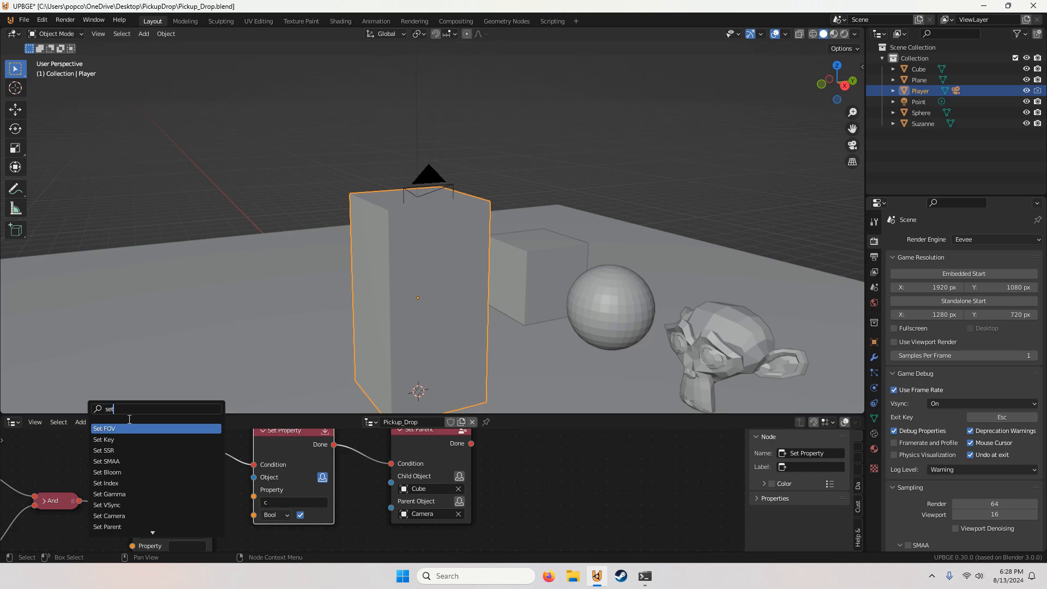
pyautogui.click(532, 476)
pyautogui.scroll(-5, 388, 480)
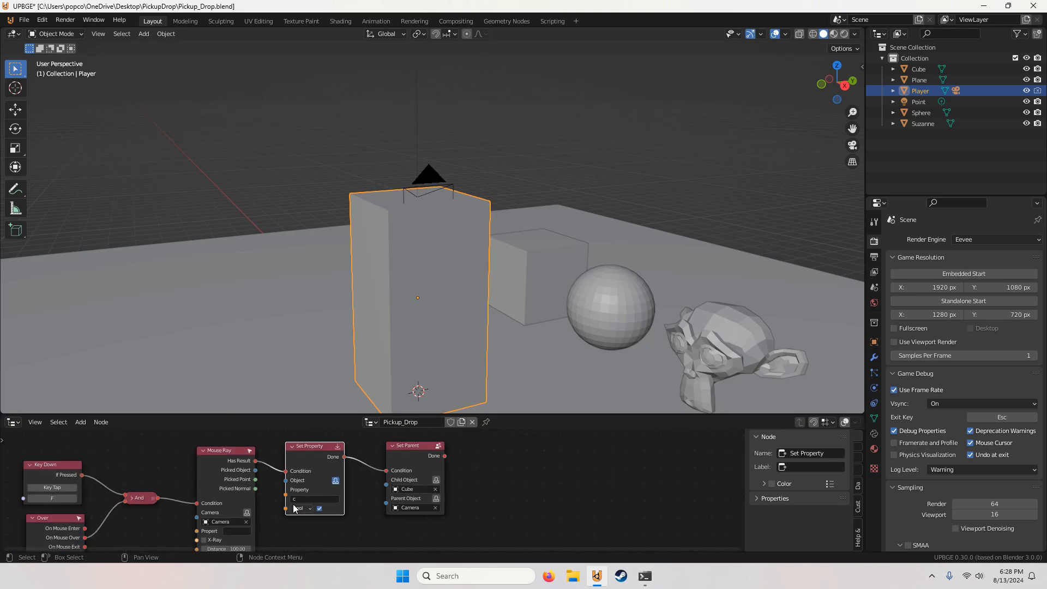
pyautogui.moveTo(204, 502); pyautogui.dragTo(365, 520, button='middle')
pyautogui.scroll(1, 387, 482)
pyautogui.scroll(1, 334, 485)
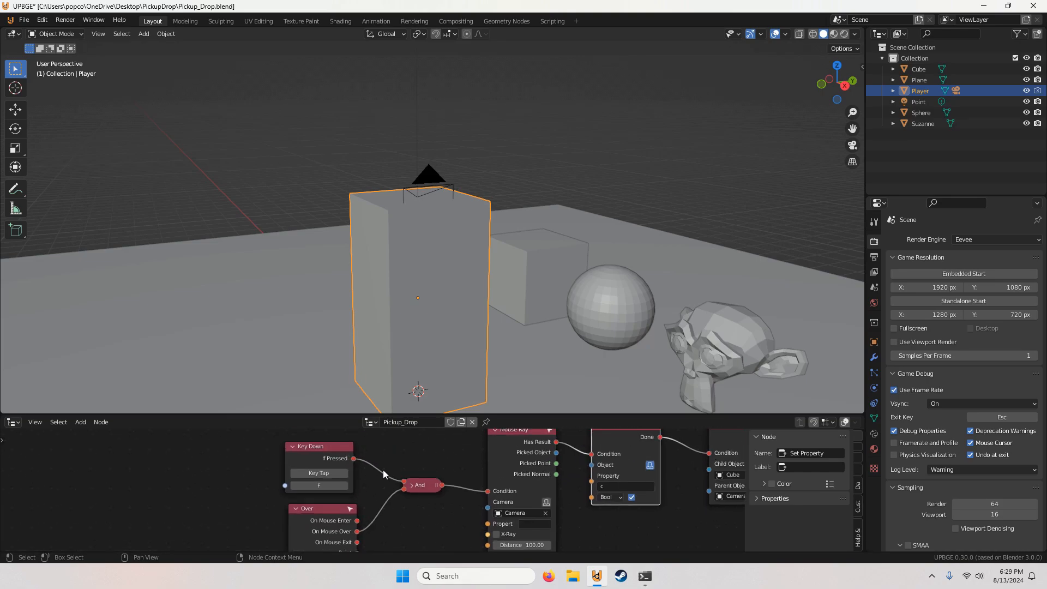
pyautogui.moveTo(375, 507); pyautogui.dragTo(356, 471, button='middle')
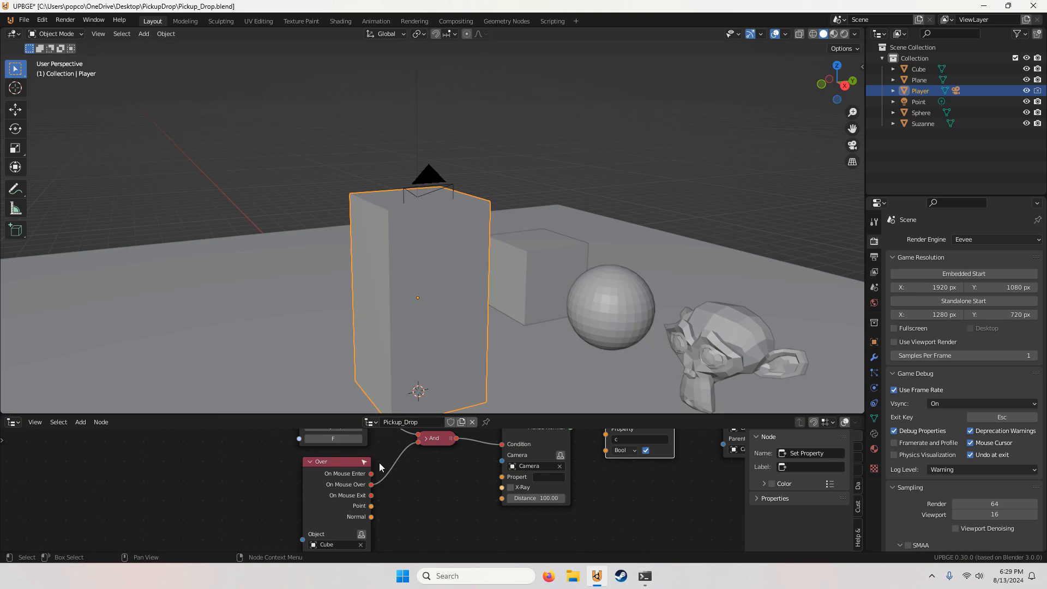
pyautogui.moveTo(476, 448); pyautogui.dragTo(286, 498, button='middle')
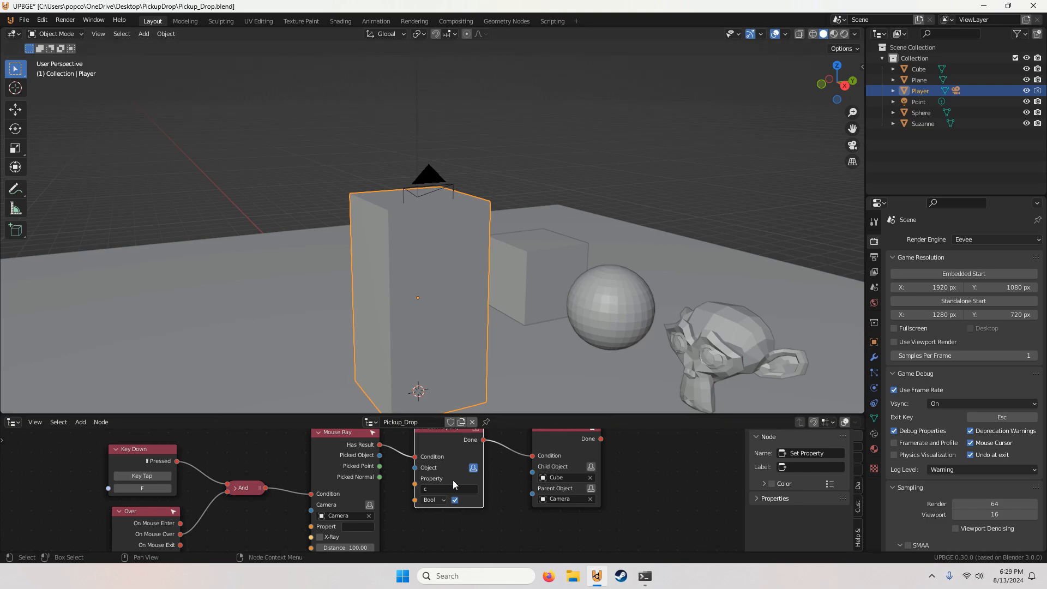
pyautogui.moveTo(452, 479); pyautogui.dragTo(322, 462, button='middle')
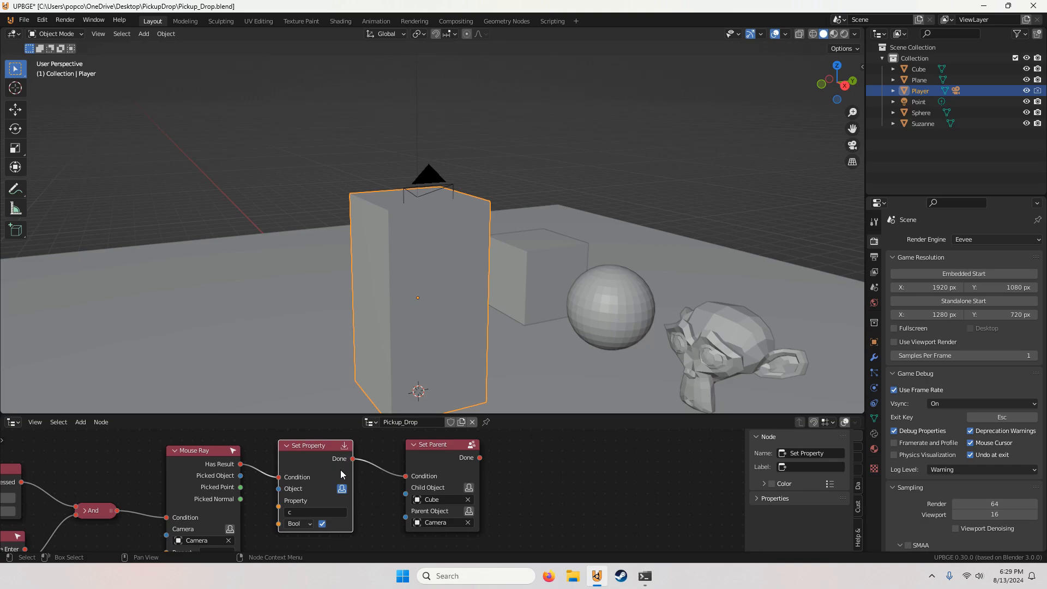
pyautogui.moveTo(341, 470); pyautogui.dragTo(304, 473, button='middle')
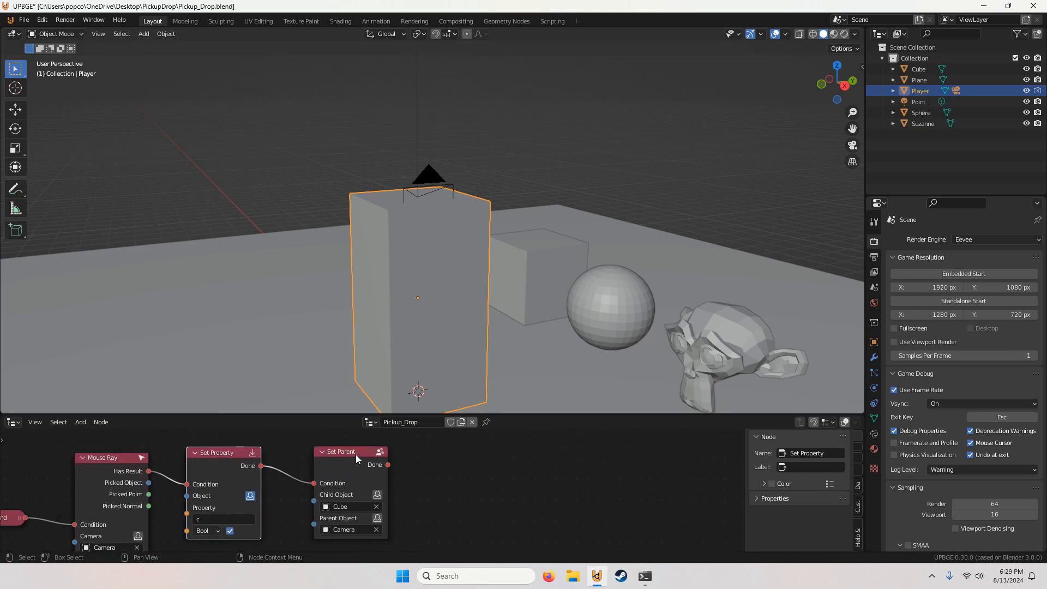
# Step: Add a Set Position / Rotation / Scale etc. node after the Set Parent node and link Done to its Condition
pyautogui.moveTo(356, 453); pyautogui.dragTo(354, 454)
pyautogui.click(80, 421)
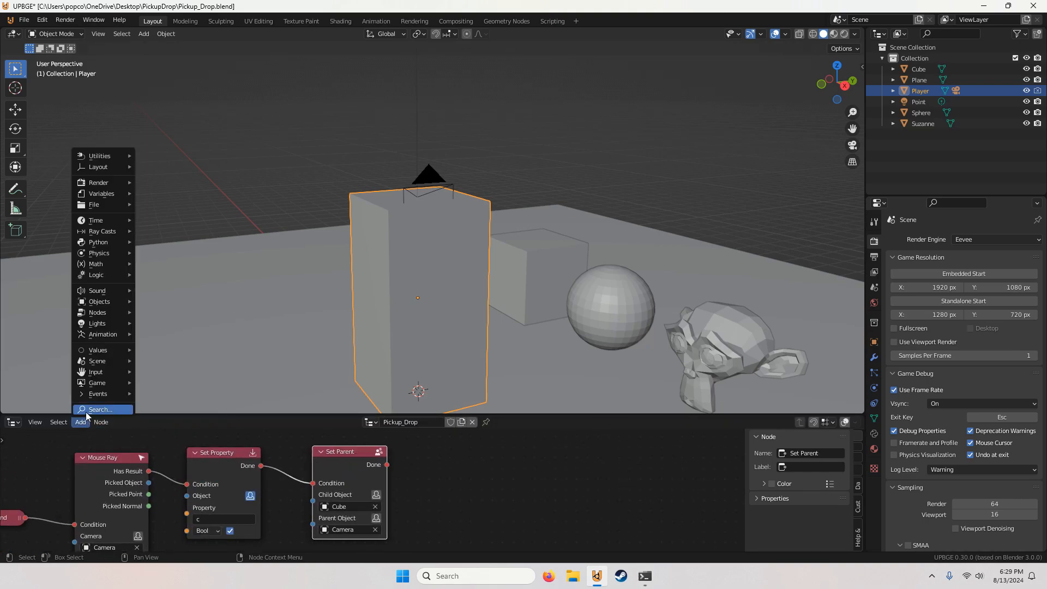
pyautogui.click(86, 411)
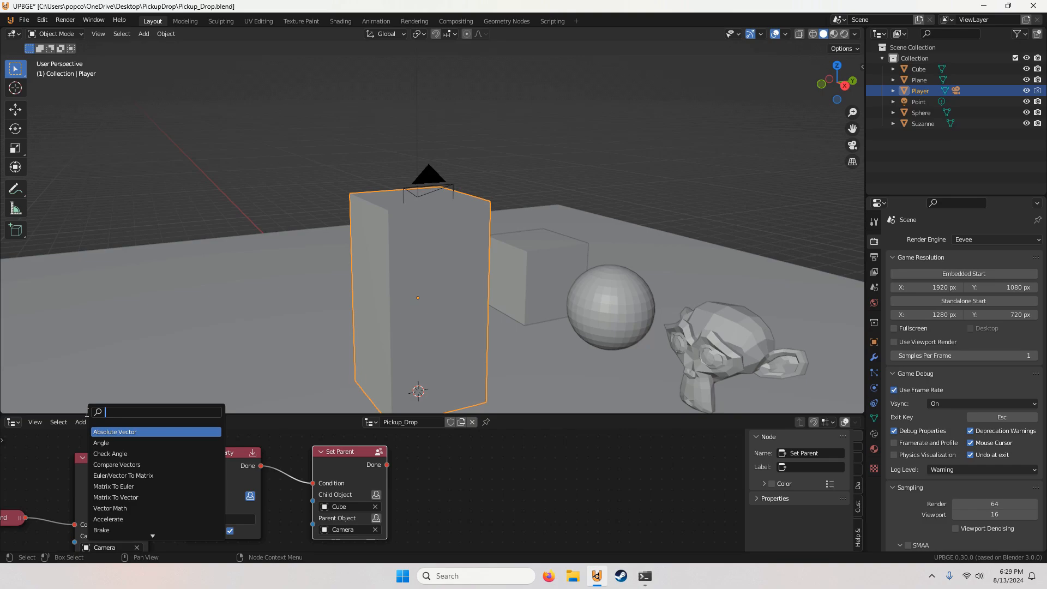
pyautogui.write('set')
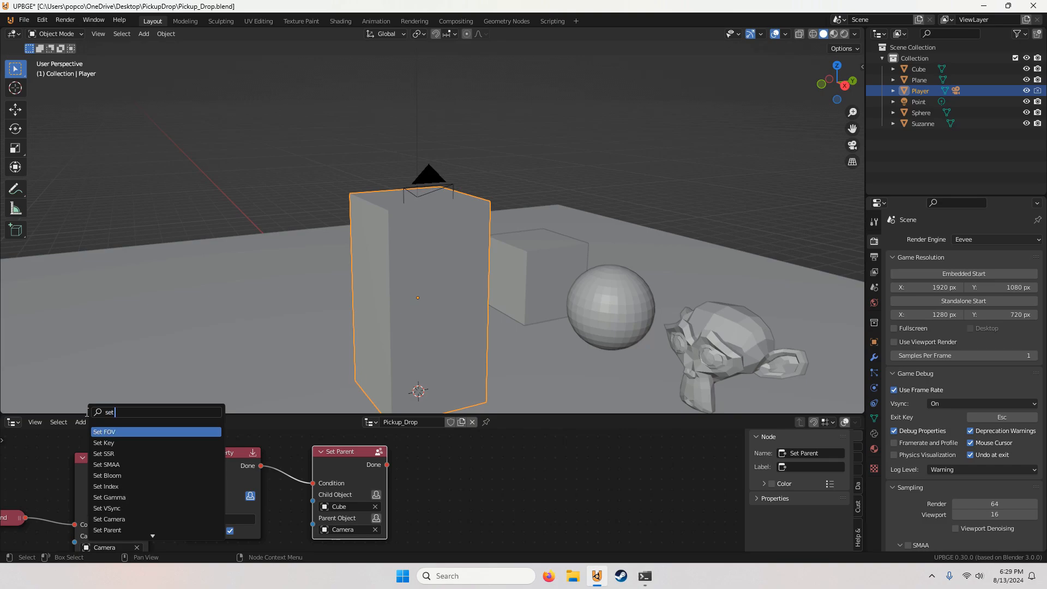
pyautogui.write(' po')
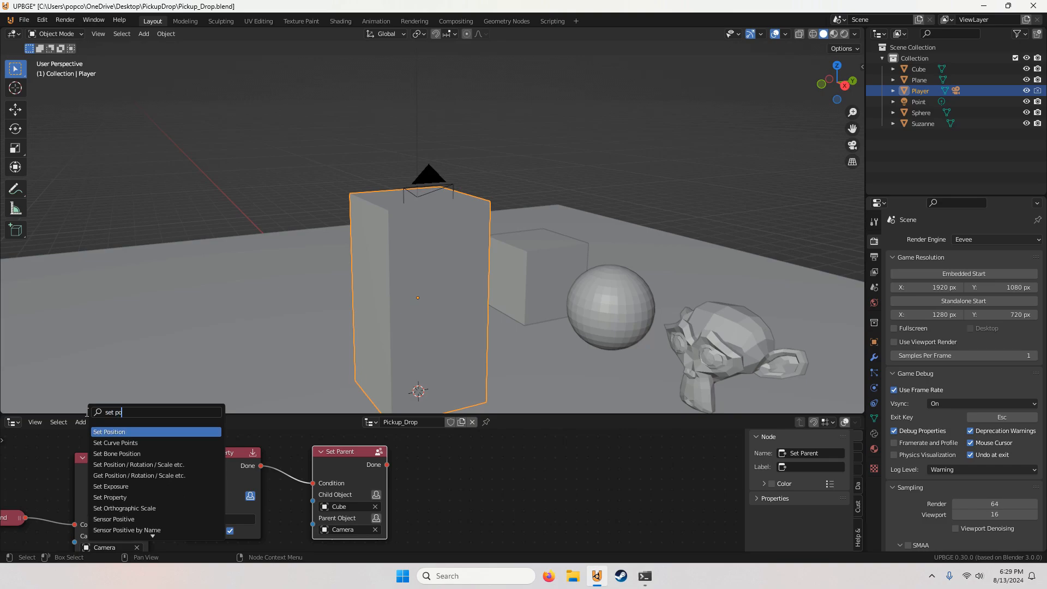
pyautogui.click(146, 465)
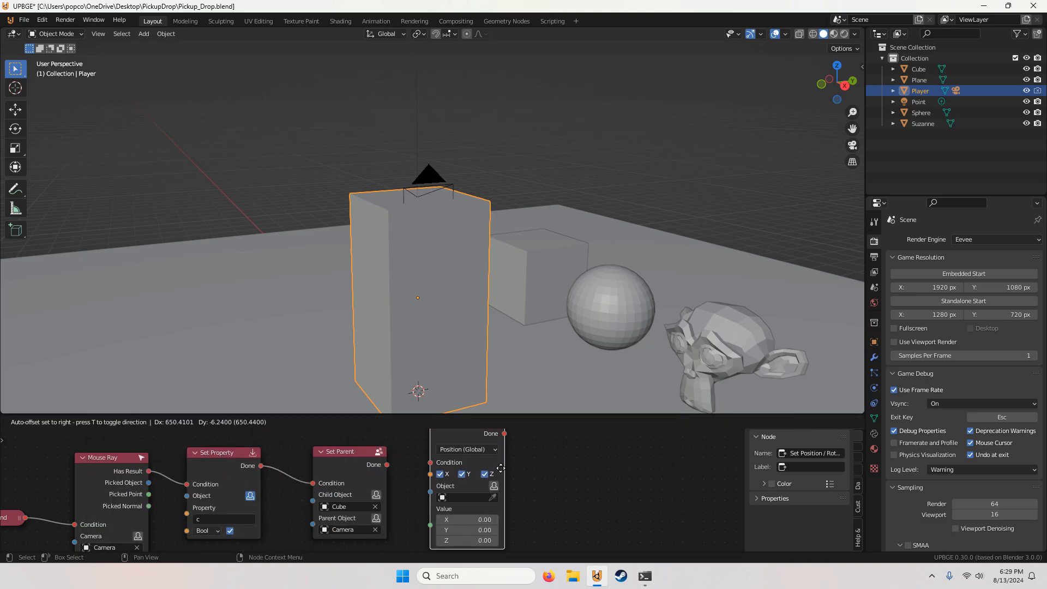
pyautogui.click(531, 469)
pyautogui.moveTo(387, 465); pyautogui.dragTo(452, 461)
# Step: Set the new node's attribute to Position (Local), its object to Cube and its Z value to -2.61
pyautogui.click(452, 461)
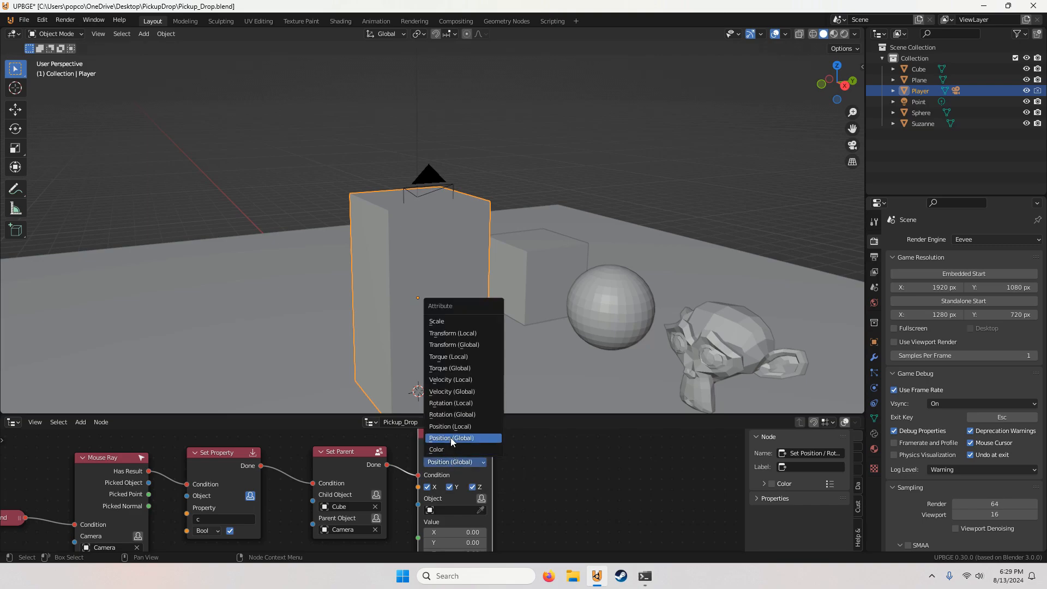
pyautogui.click(462, 426)
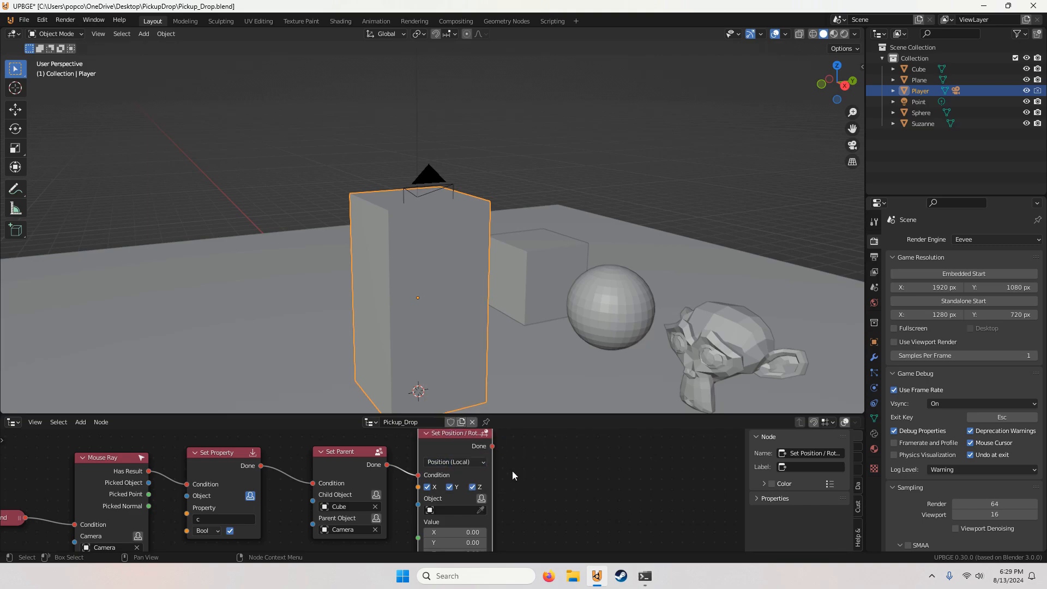
pyautogui.click(447, 502)
pyautogui.click(430, 434)
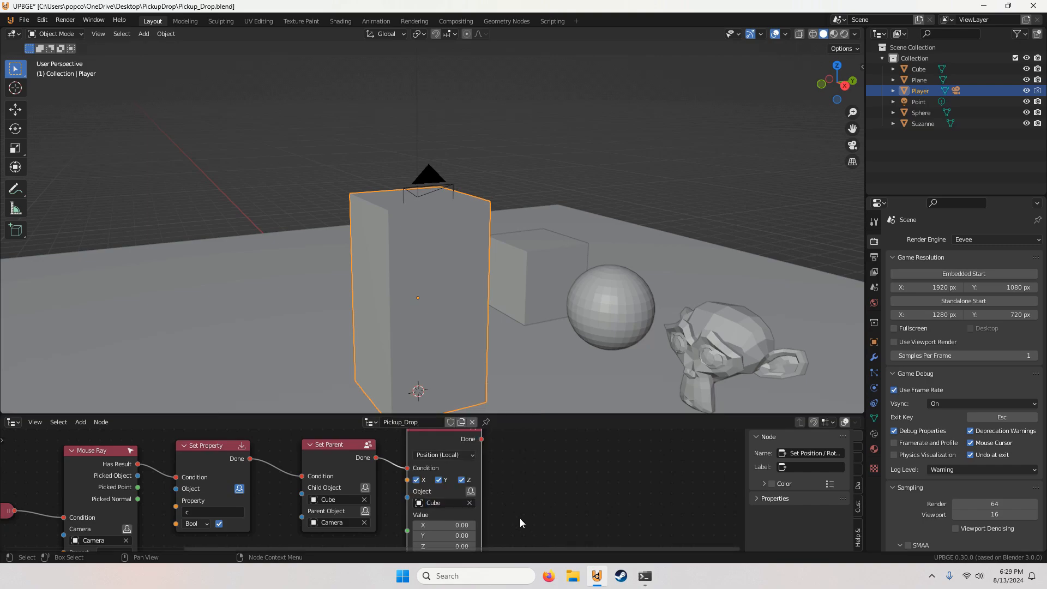
pyautogui.click(433, 510)
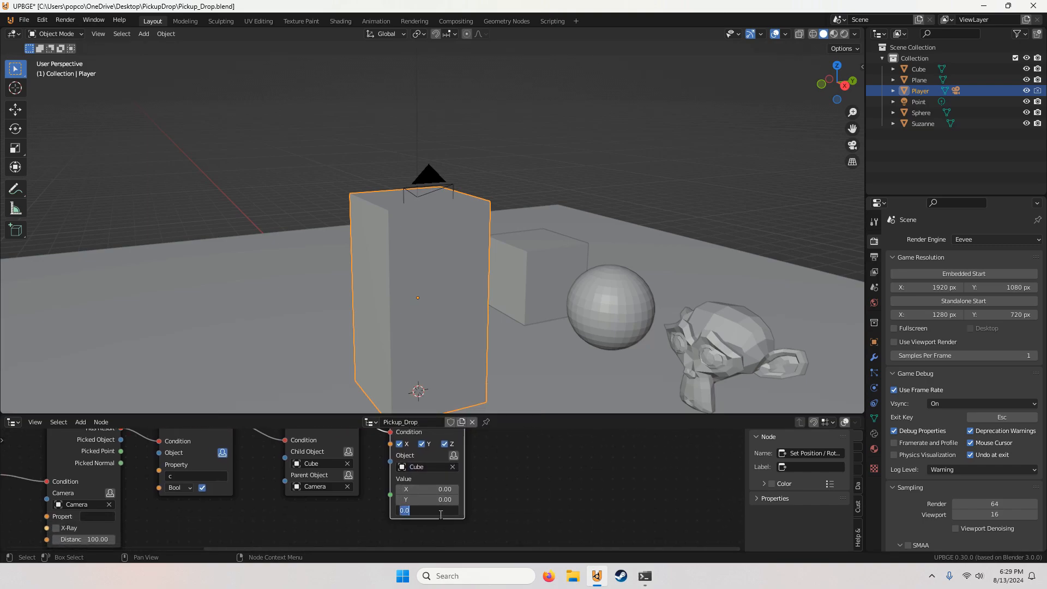
pyautogui.write('-2.61')
pyautogui.press('Return')
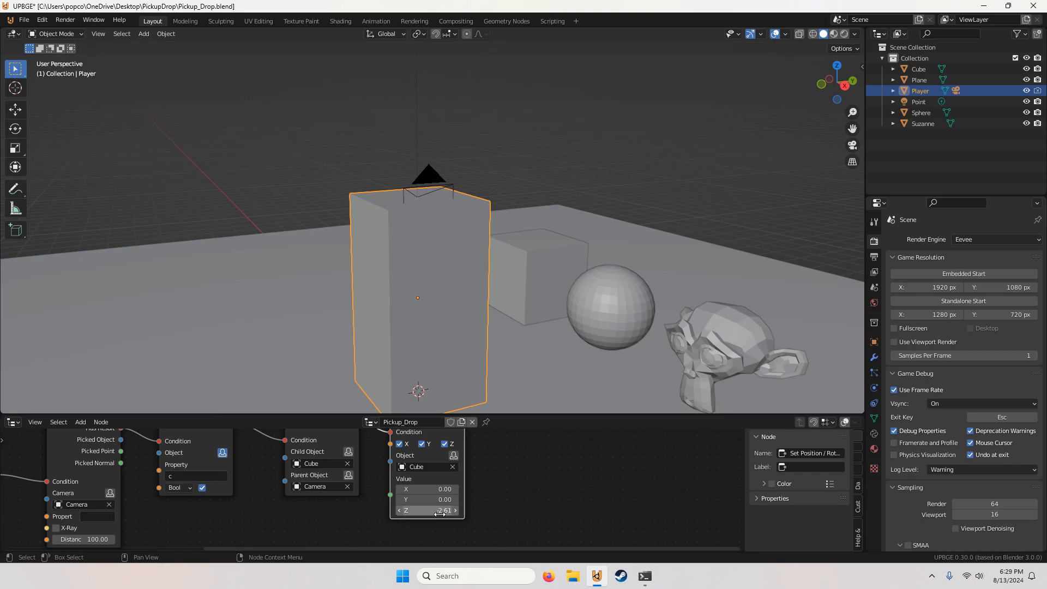
# Step: Duplicate the Position (Local) node, place the copy below it, and link the Set Parent node's Done to the copy's Condition
pyautogui.scroll(-3, 440, 514)
pyautogui.moveTo(404, 448); pyautogui.dragTo(402, 417)
pyautogui.moveTo(402, 417); pyautogui.dragTo(405, 450, button='middle')
pyautogui.hotkey('shift', 'd')
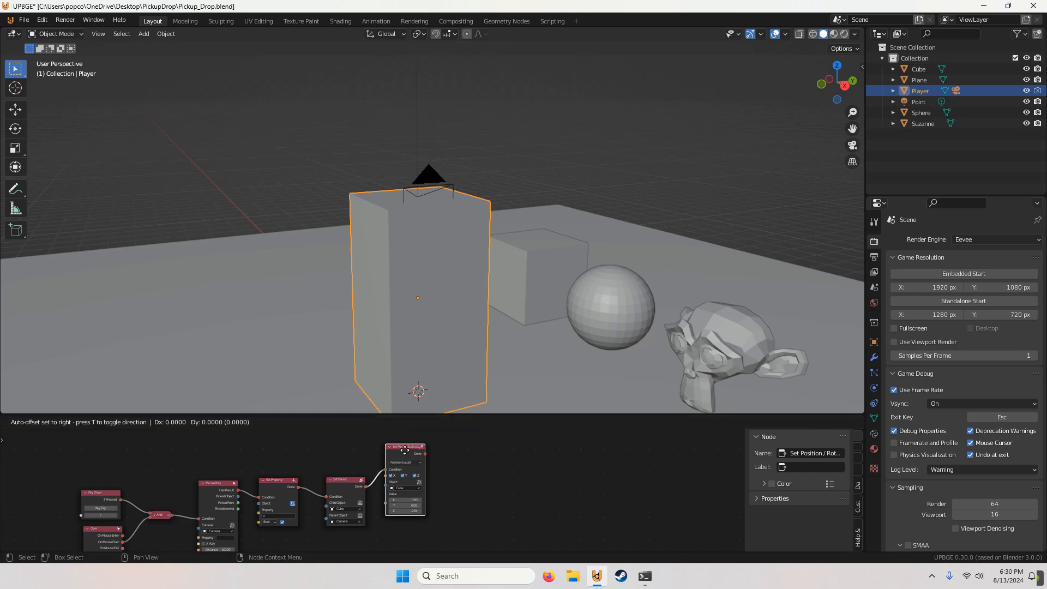
pyautogui.click(405, 527)
pyautogui.scroll(2, 406, 526)
pyautogui.moveTo(409, 515); pyautogui.dragTo(427, 476, button='middle')
pyautogui.scroll(1, 427, 477)
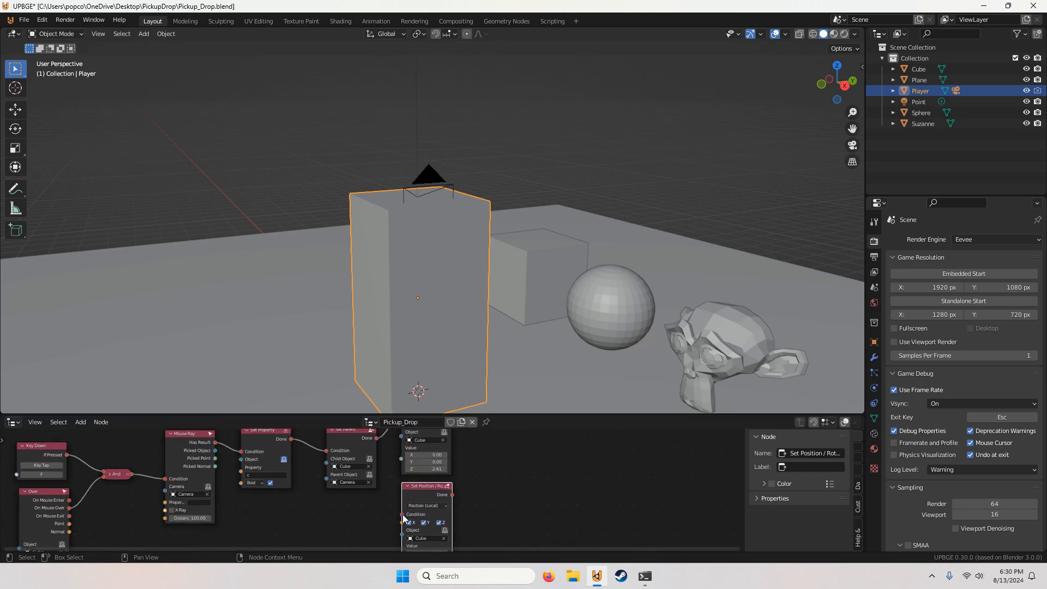
pyautogui.moveTo(401, 515); pyautogui.dragTo(376, 440)
pyautogui.moveTo(376, 440); pyautogui.dragTo(376, 470, button='middle')
# Step: Move the two Set Position / Rotation / Scale nodes up so they stack neatly beside the Set Parent node
pyautogui.scroll(-3, 376, 470)
pyautogui.scroll(-3, 395, 467)
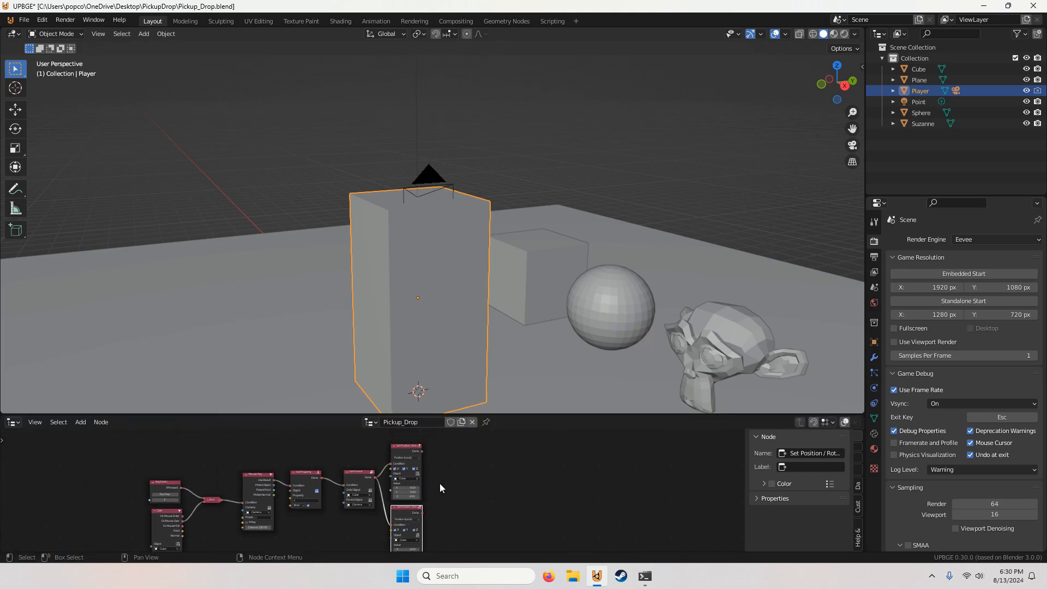
pyautogui.moveTo(439, 483); pyautogui.dragTo(410, 510)
pyautogui.moveTo(411, 449); pyautogui.dragTo(412, 426)
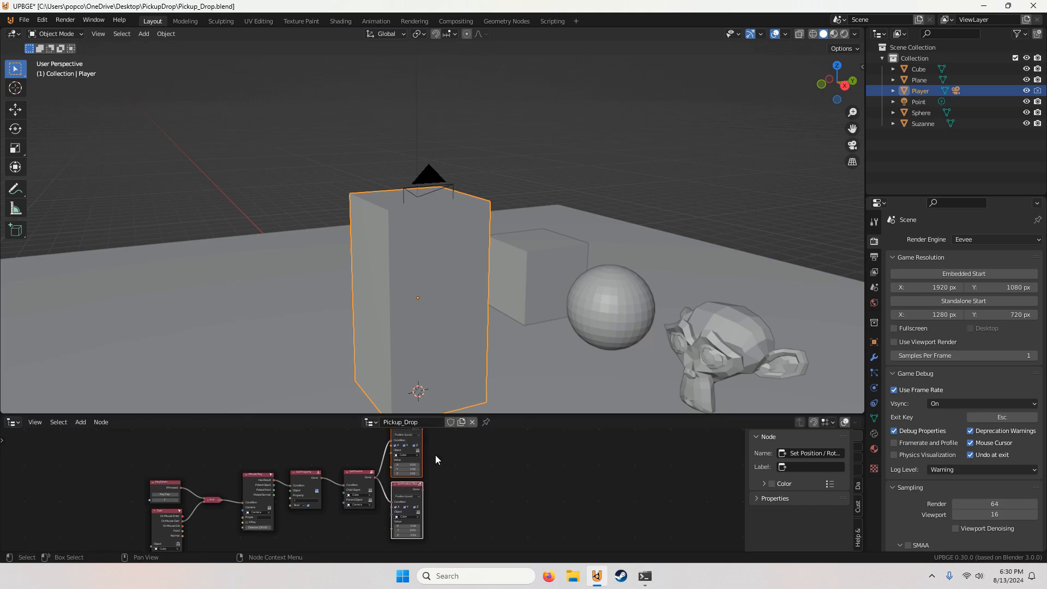
pyautogui.click(436, 457)
pyautogui.moveTo(423, 497); pyautogui.dragTo(450, 495, button='middle')
# Step: Change the duplicated node's attribute to Rotation (Local) and set its Z value to 0 and X value to -90
pyautogui.scroll(7, 450, 495)
pyautogui.click(423, 486)
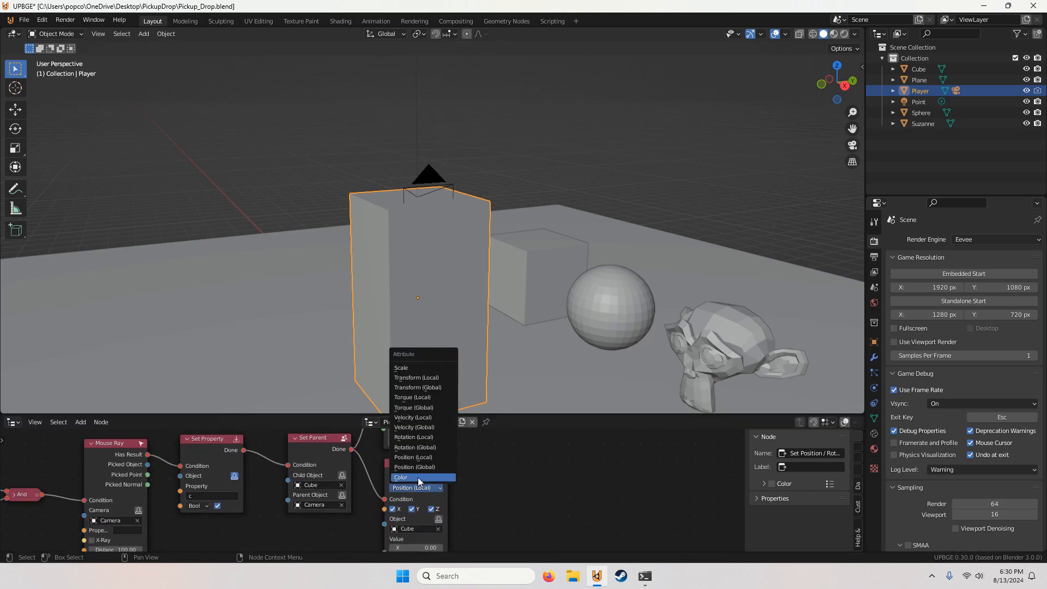
pyautogui.click(429, 438)
pyautogui.moveTo(491, 492); pyautogui.dragTo(493, 468, button='middle')
pyautogui.scroll(2, 468, 495)
pyautogui.moveTo(469, 515); pyautogui.dragTo(470, 474, button='middle')
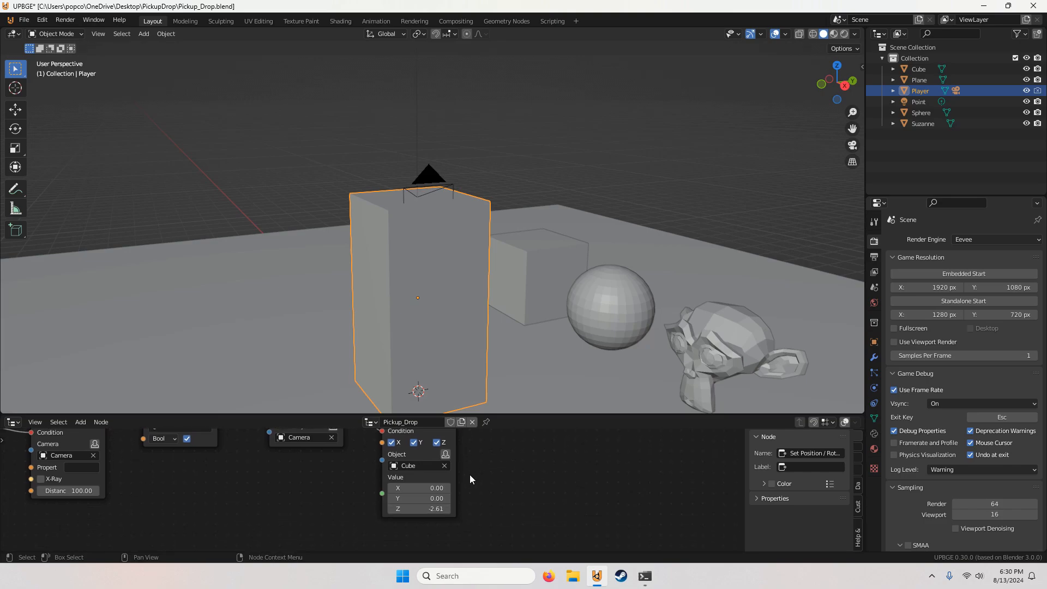
pyautogui.click(429, 508)
pyautogui.write('0')
pyautogui.press('Return')
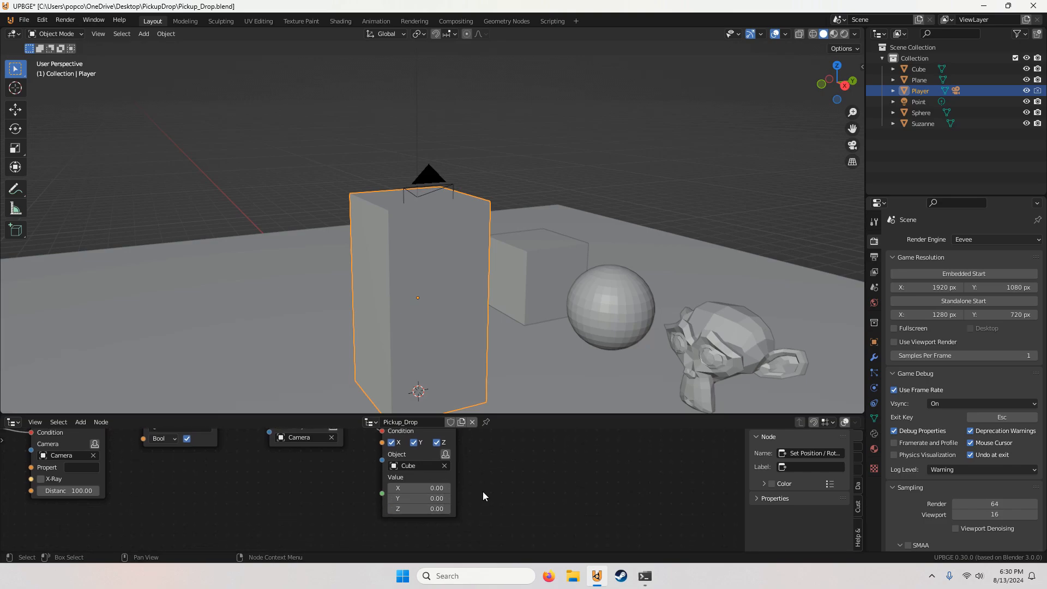
pyautogui.click(428, 488)
pyautogui.write('-90')
pyautogui.press('Return')
# Step: Add a Set Physics node below the Rotation (Local) node and link the Set Parent node's Done to its Condition
pyautogui.scroll(-3, 434, 485)
pyautogui.scroll(2, 429, 488)
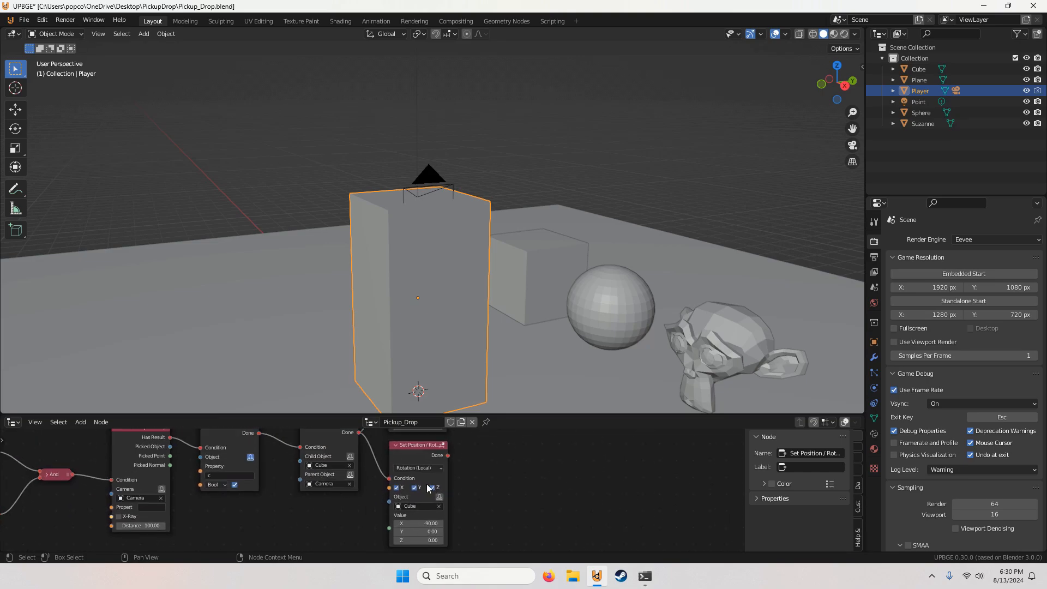
pyautogui.scroll(-5, 463, 482)
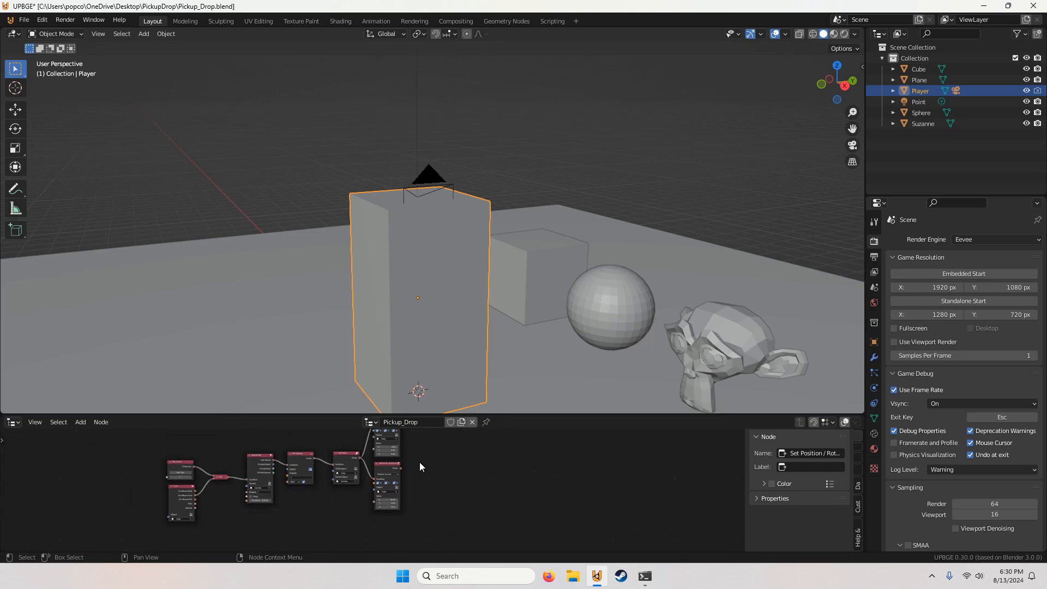
pyautogui.click(80, 421)
pyautogui.click(85, 412)
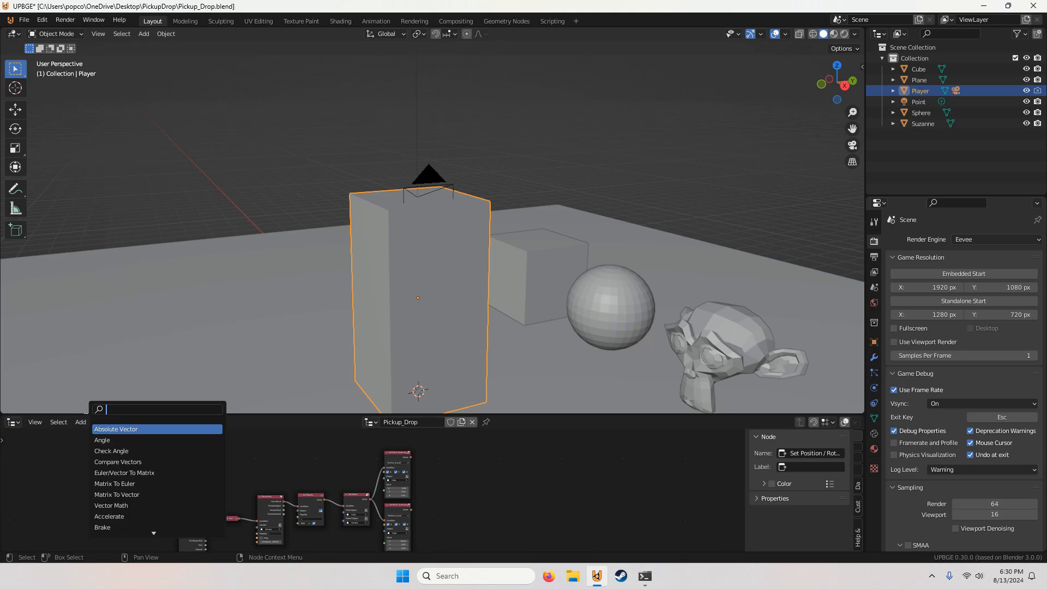
pyautogui.write('set')
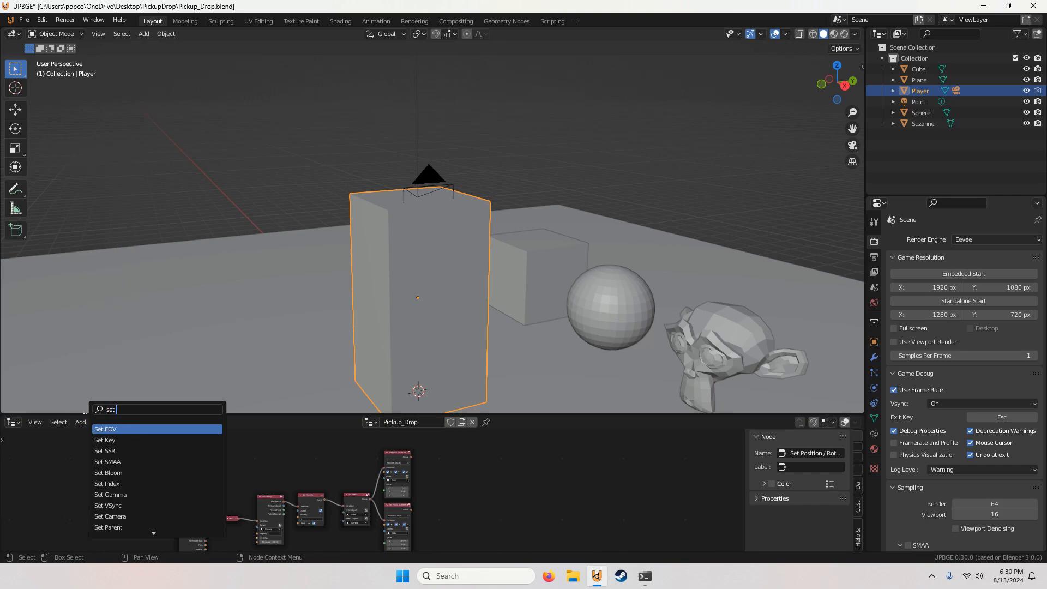
pyautogui.write(' physi')
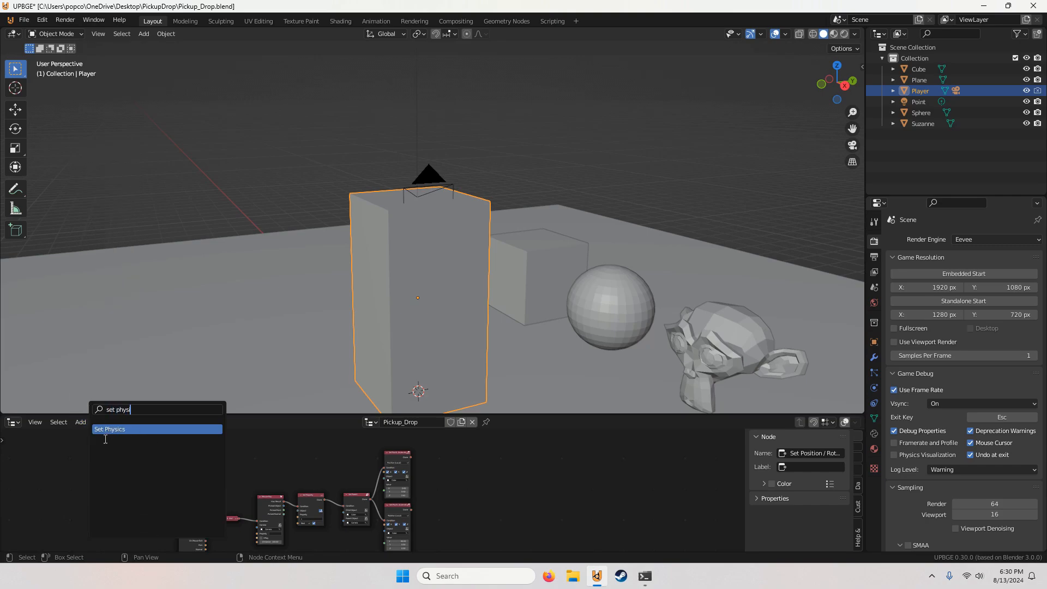
pyautogui.press('Return')
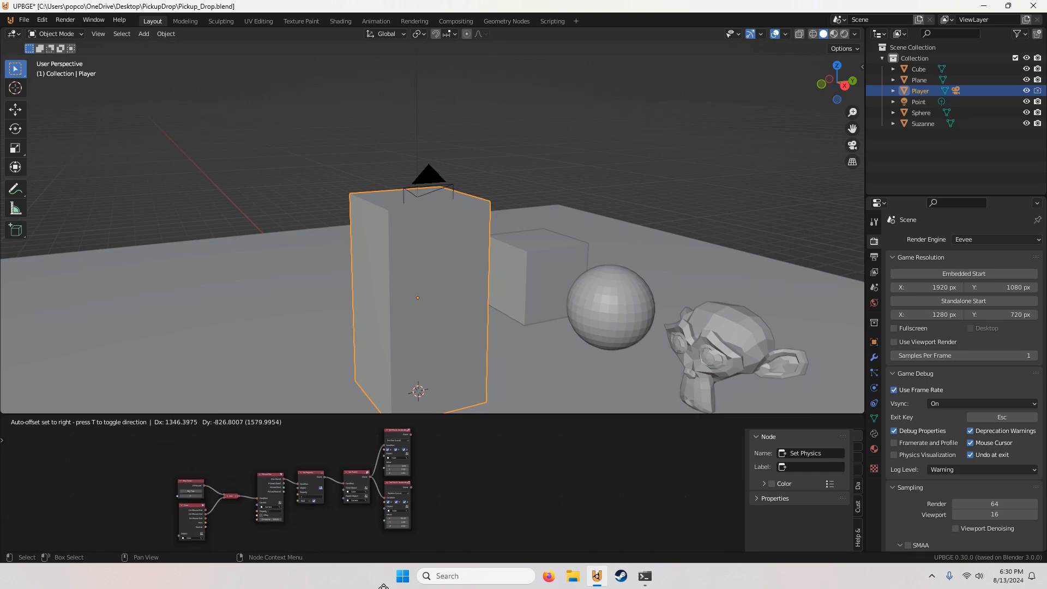
pyautogui.click(398, 494)
pyautogui.scroll(4, 398, 493)
pyautogui.moveTo(391, 502); pyautogui.dragTo(368, 459)
# Step: Set the Set Physics node's object to Cube
pyautogui.moveTo(471, 483); pyautogui.dragTo(454, 445, button='middle')
pyautogui.scroll(3, 448, 487)
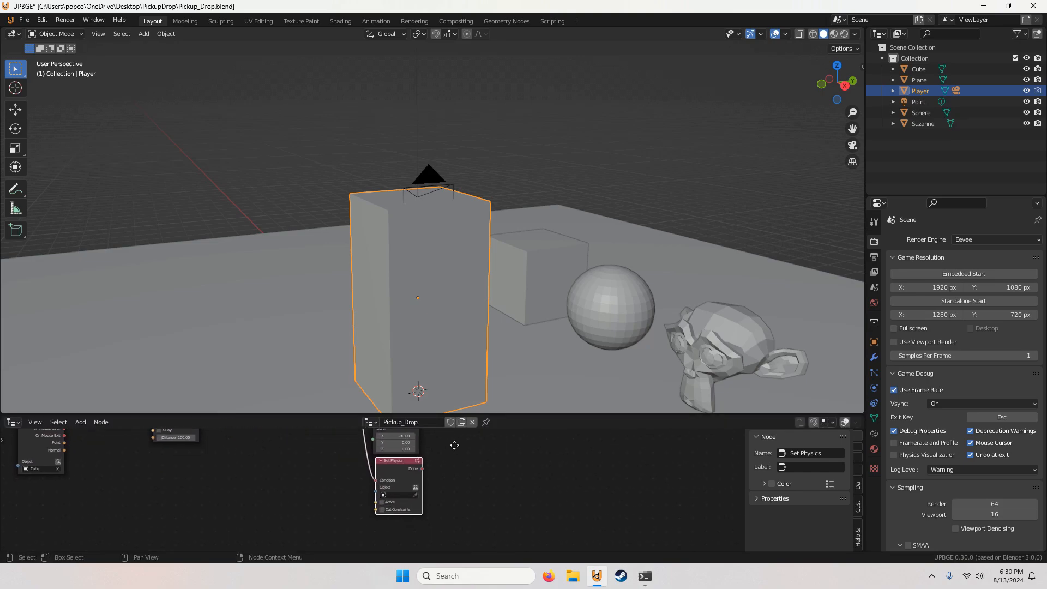
pyautogui.scroll(1, 407, 495)
pyautogui.click(406, 489)
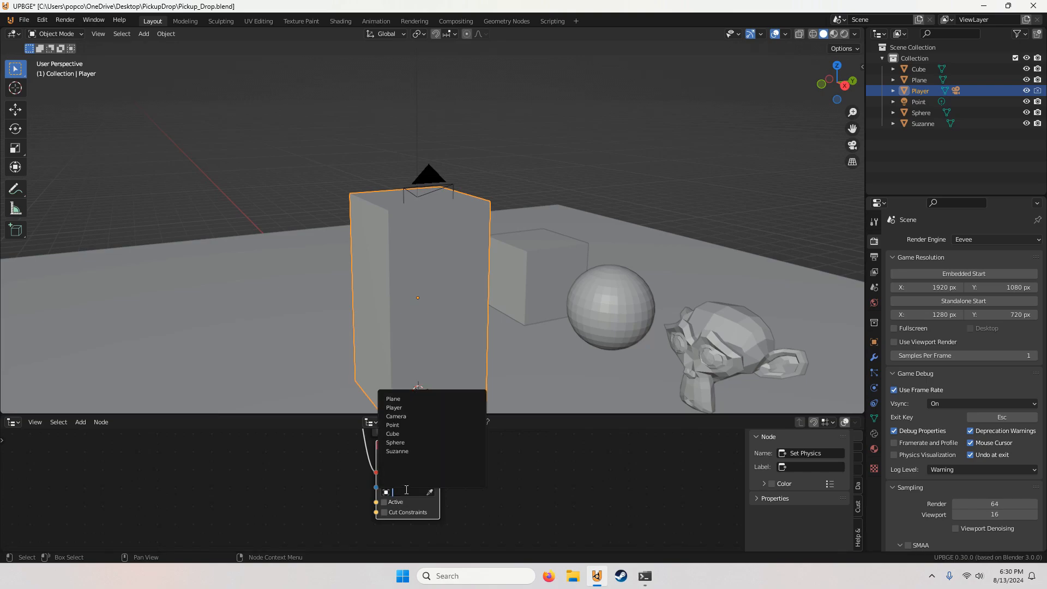
pyautogui.click(402, 434)
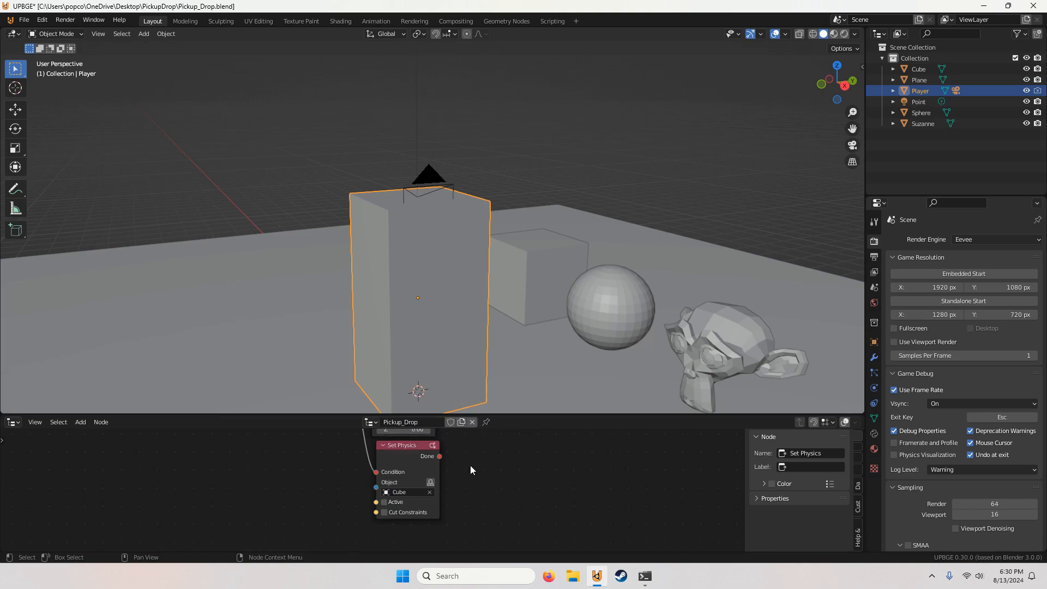
pyautogui.scroll(-2, 471, 465)
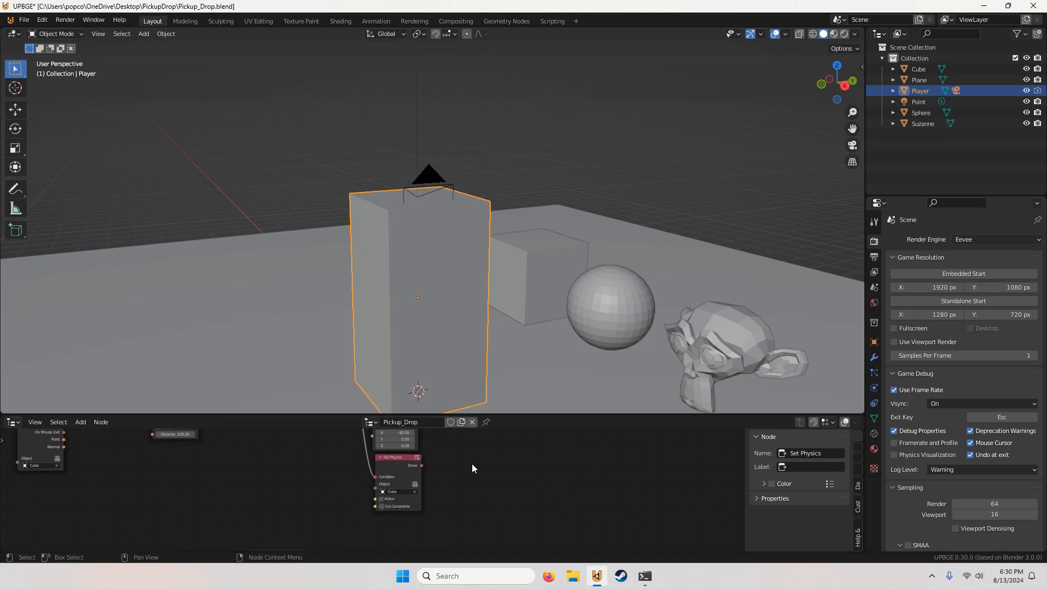
pyautogui.scroll(-2, 441, 468)
pyautogui.moveTo(444, 464); pyautogui.dragTo(480, 489, button='middle')
pyautogui.scroll(2, 481, 490)
pyautogui.scroll(-4, 485, 485)
pyautogui.scroll(3, 498, 487)
pyautogui.scroll(-4, 491, 480)
pyautogui.scroll(2, 480, 489)
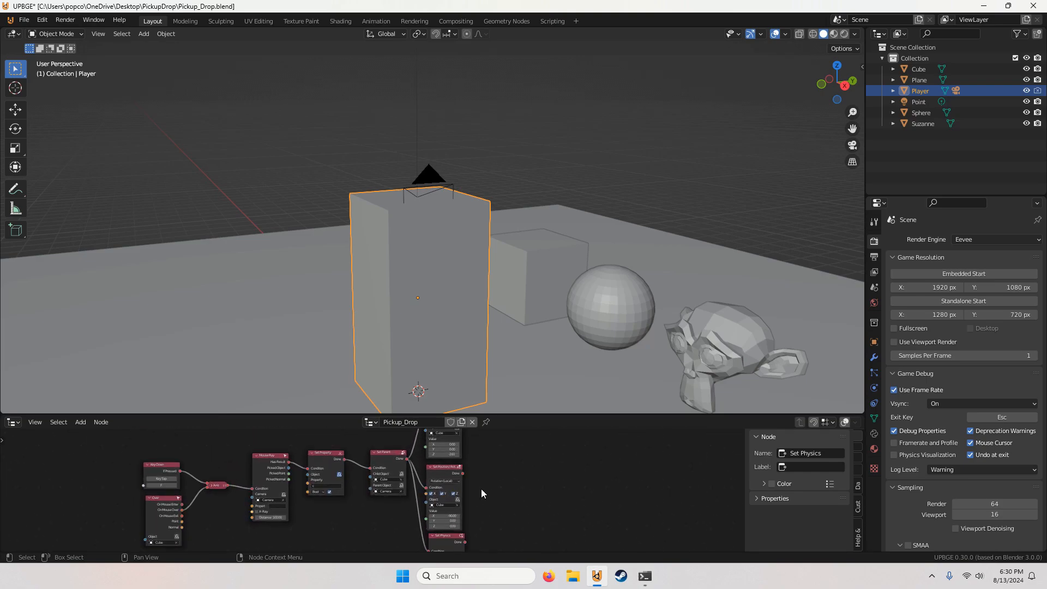
# Step: Align the Set Physics node directly beneath the Rotation (Local) node
pyautogui.moveTo(453, 545); pyautogui.dragTo(444, 537)
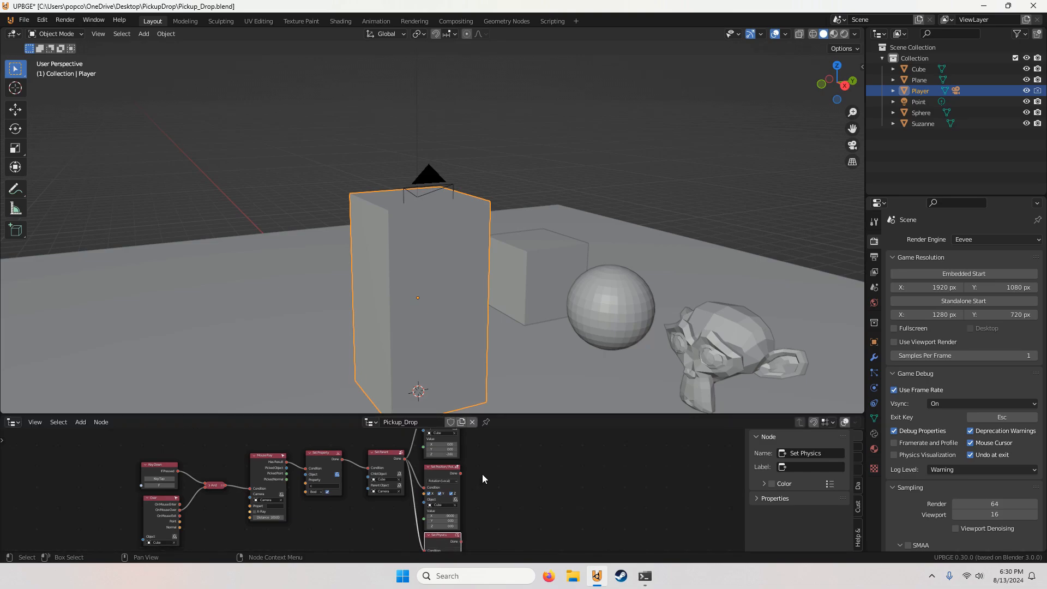
pyautogui.moveTo(481, 483); pyautogui.dragTo(480, 434, button='middle')
pyautogui.scroll(8, 476, 487)
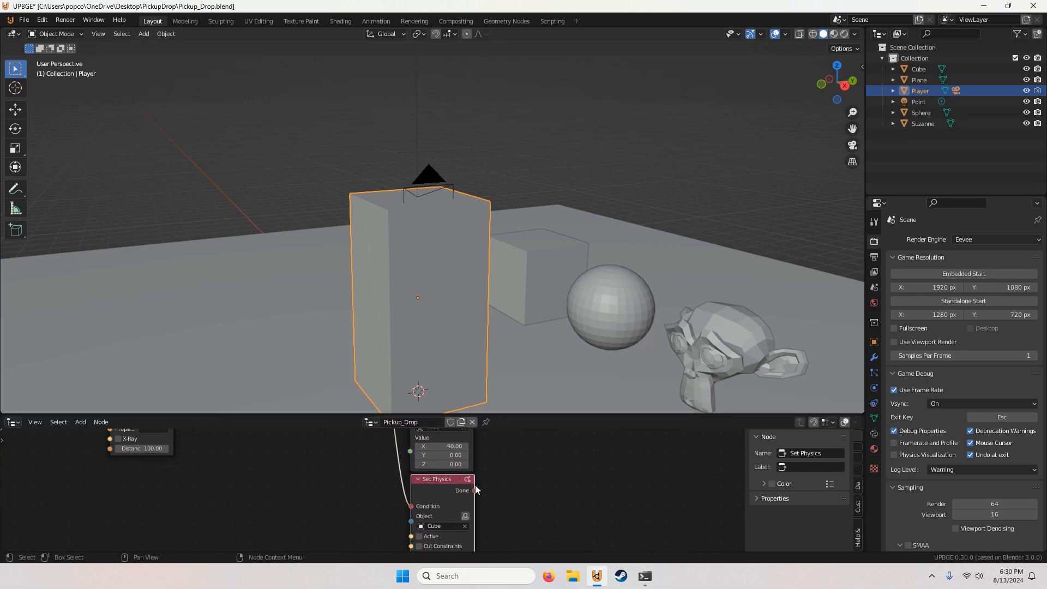
pyautogui.moveTo(453, 535); pyautogui.dragTo(449, 494, button='middle')
pyautogui.scroll(-6, 430, 505)
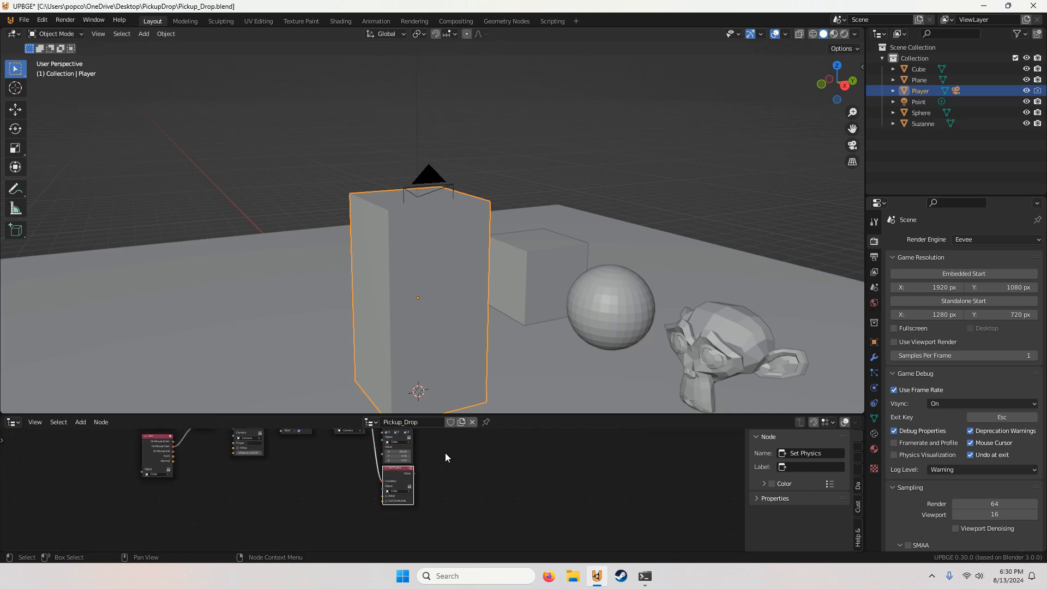
# Step: Select the two Set Position / Rotation nodes and the Set Physics node and shift them together slightly beside the Set Parent node
pyautogui.moveTo(445, 453); pyautogui.dragTo(452, 498, button='middle')
pyautogui.scroll(-3, 449, 469)
pyautogui.moveTo(442, 445); pyautogui.dragTo(389, 537)
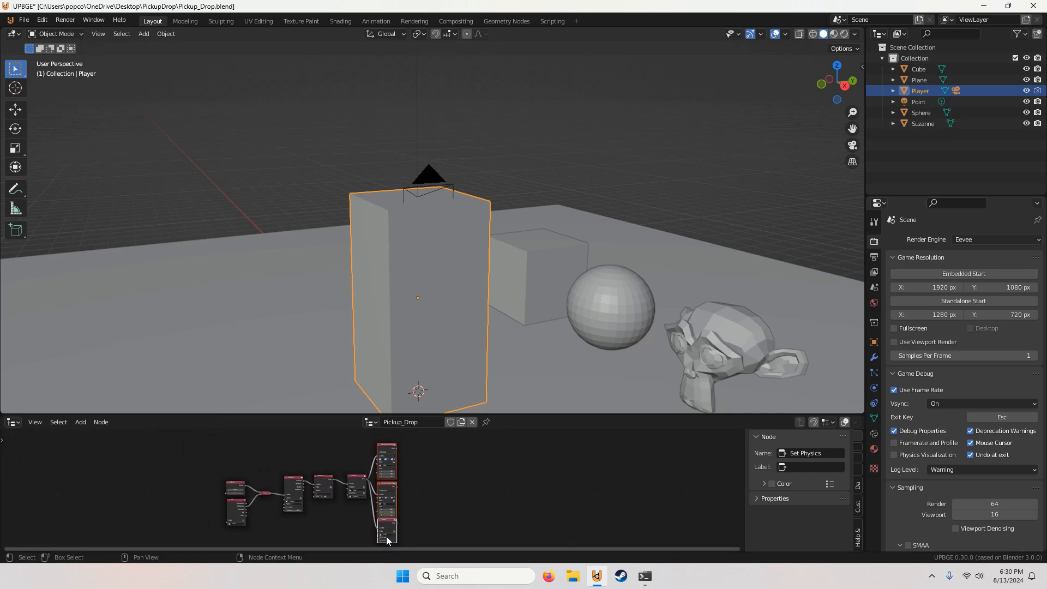
pyautogui.moveTo(391, 451); pyautogui.dragTo(400, 443)
pyautogui.scroll(1, 440, 470)
pyautogui.click(440, 470)
pyautogui.scroll(5, 409, 491)
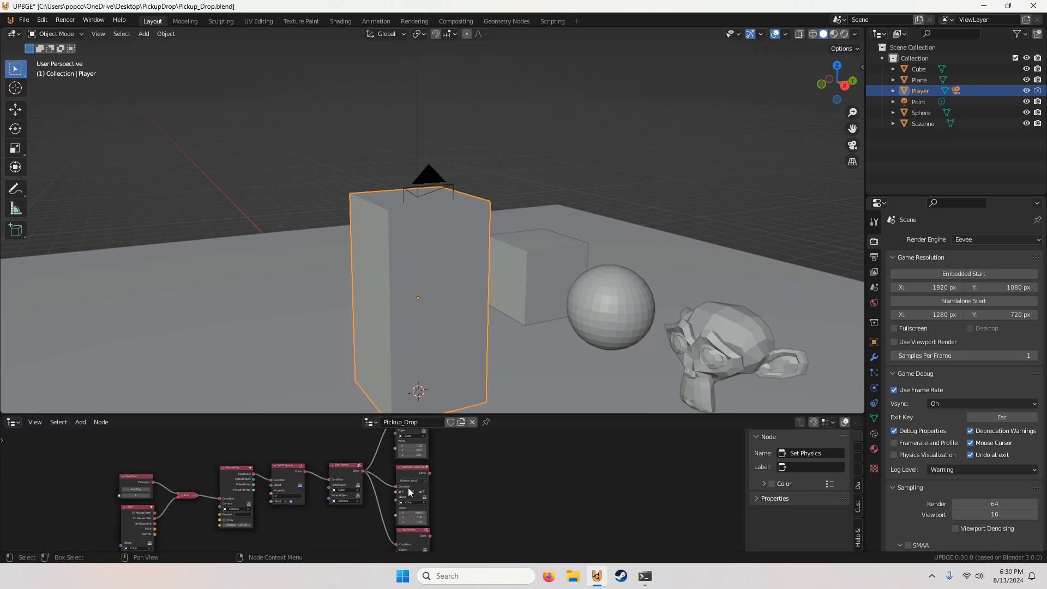
# Step: Apply the Pickup_Drop logic tree to the selected Player object
pyautogui.moveTo(284, 515); pyautogui.dragTo(527, 455, button='middle')
pyautogui.scroll(-2, 526, 455)
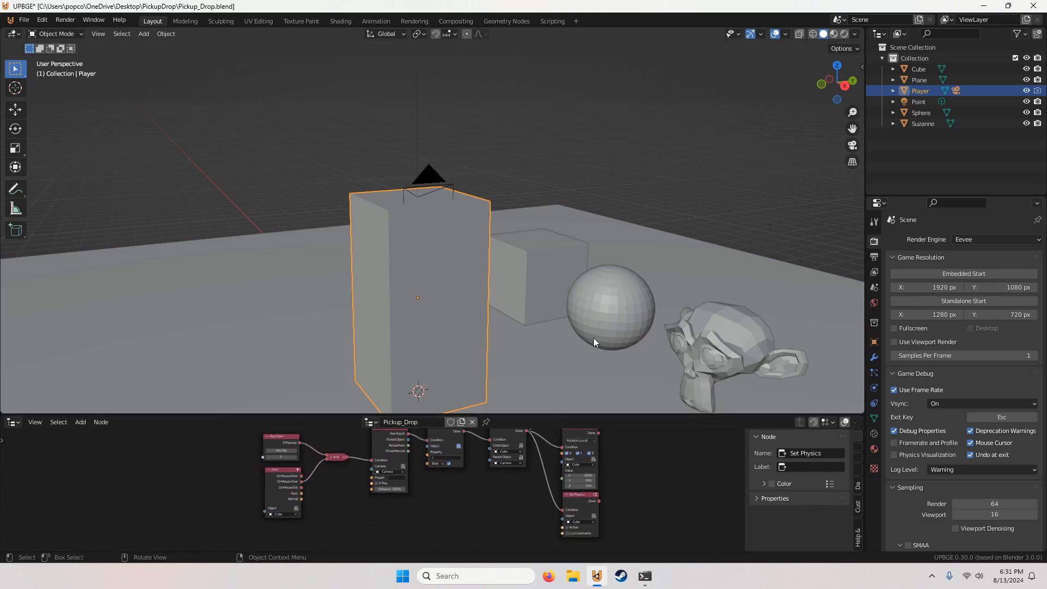
pyautogui.click(858, 485)
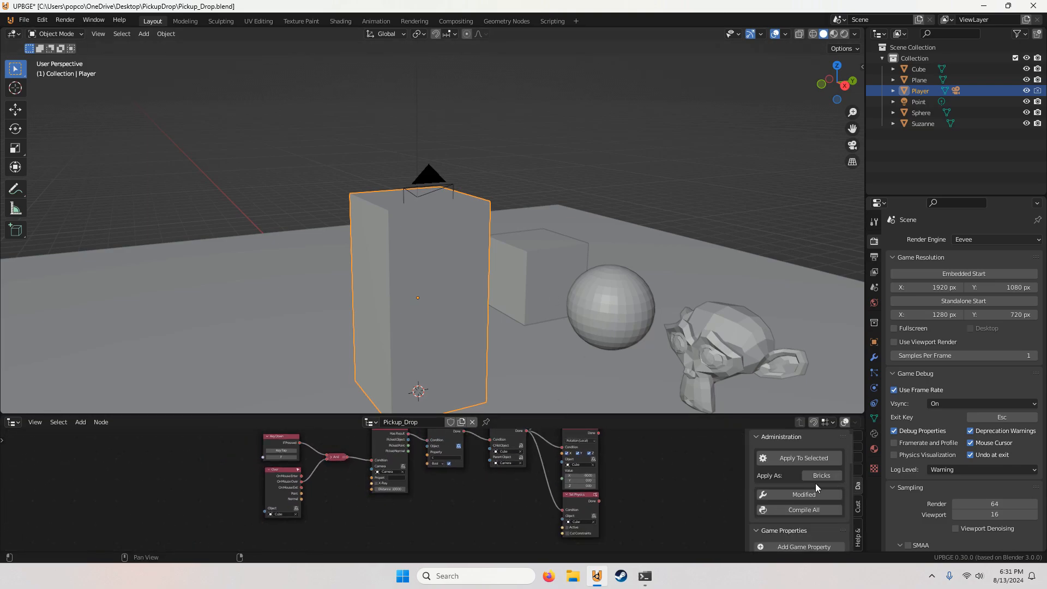
pyautogui.click(799, 459)
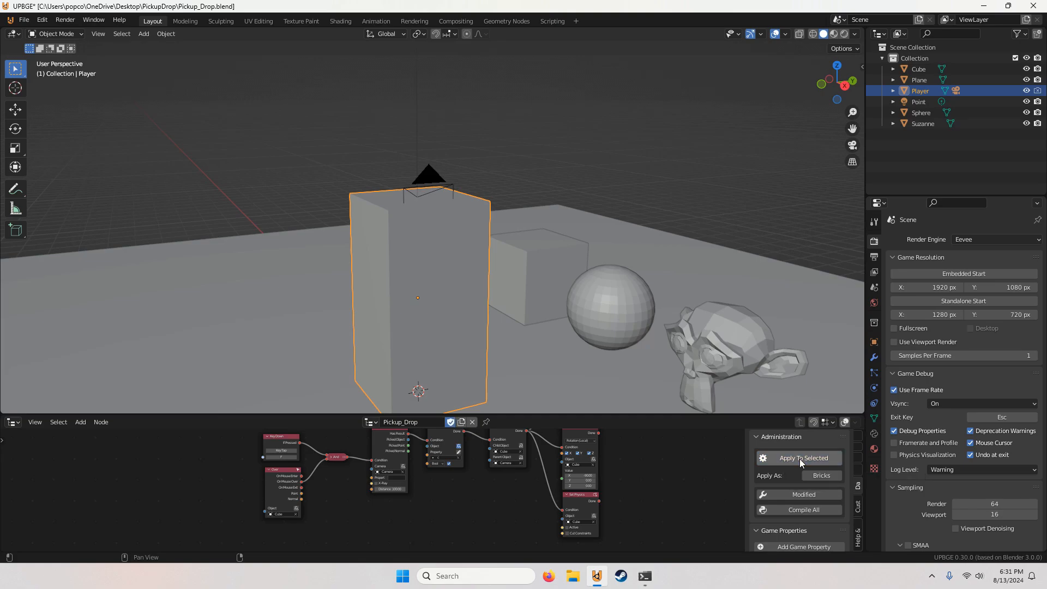
# Step: Run the game from the camera view to test the cube pickup logic, and stop it
pyautogui.click(852, 145)
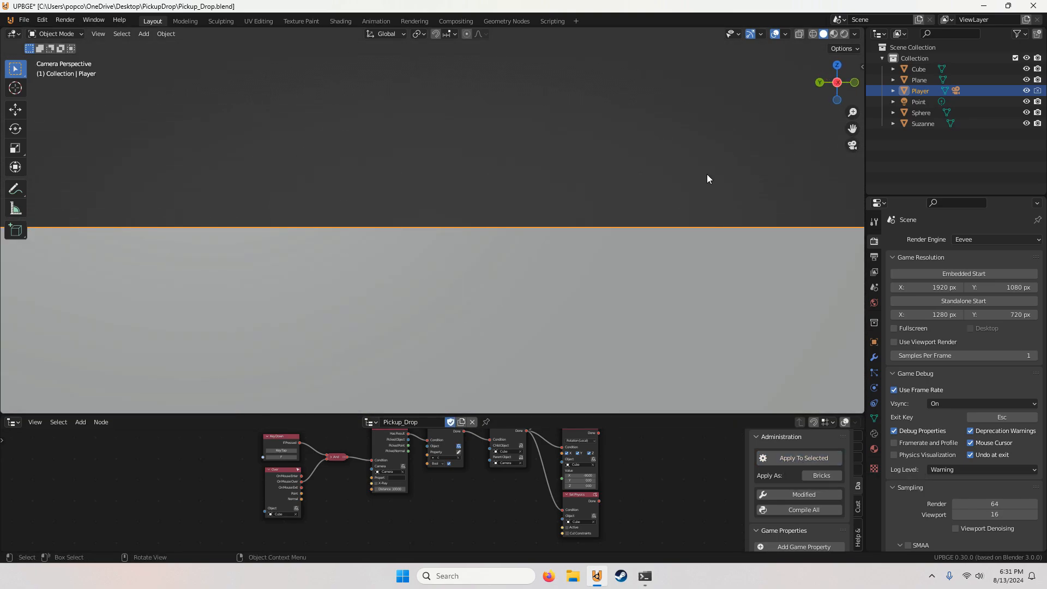
pyautogui.press('p')
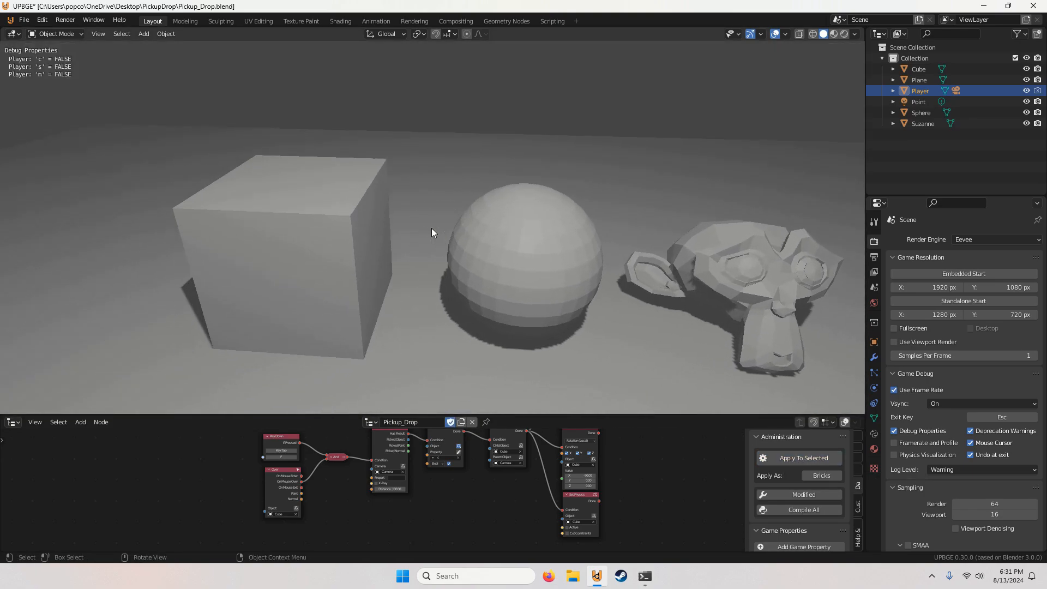
pyautogui.press('Escape')
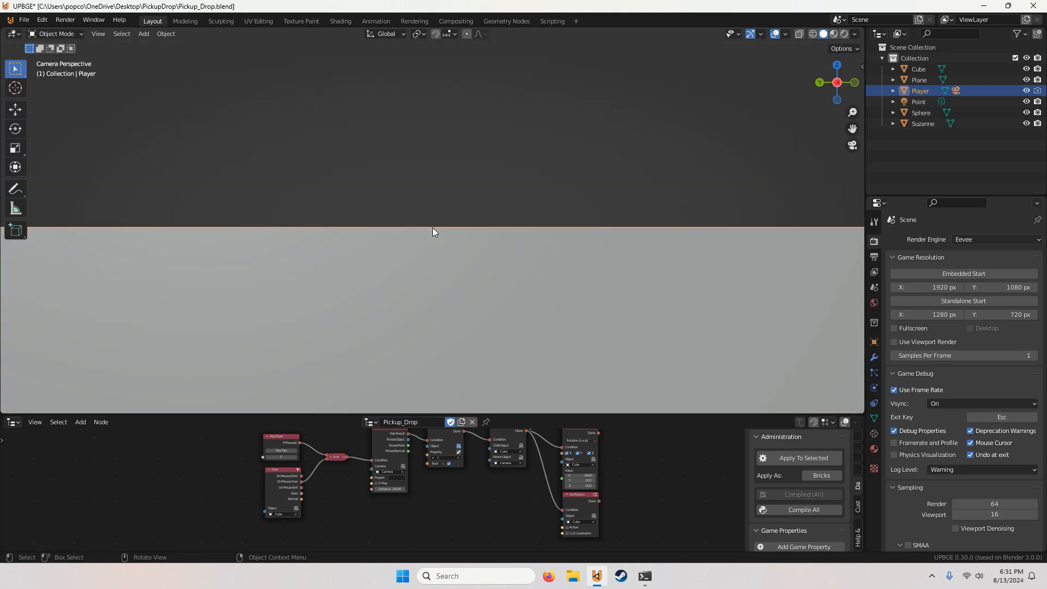
# Step: Duplicate the entire cube pickup node chain and place the copy to the right of the original
pyautogui.scroll(-2, 531, 462)
pyautogui.scroll(-5, 540, 467)
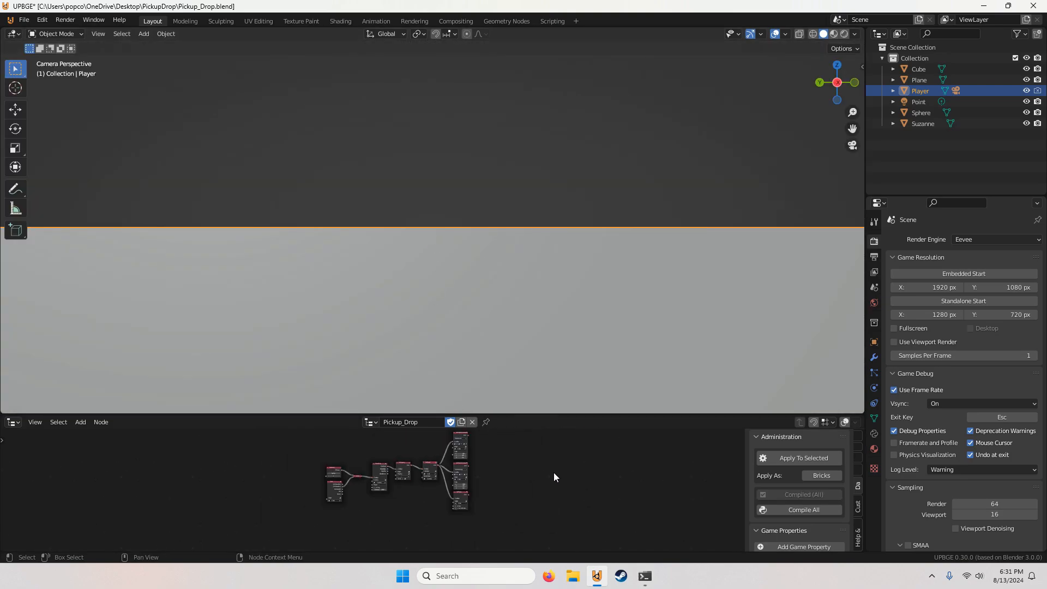
pyautogui.moveTo(531, 473); pyautogui.dragTo(482, 498, button='middle')
pyautogui.scroll(2, 482, 499)
pyautogui.moveTo(476, 536); pyautogui.dragTo(490, 517, button='middle')
pyautogui.moveTo(490, 518); pyautogui.dragTo(257, 439)
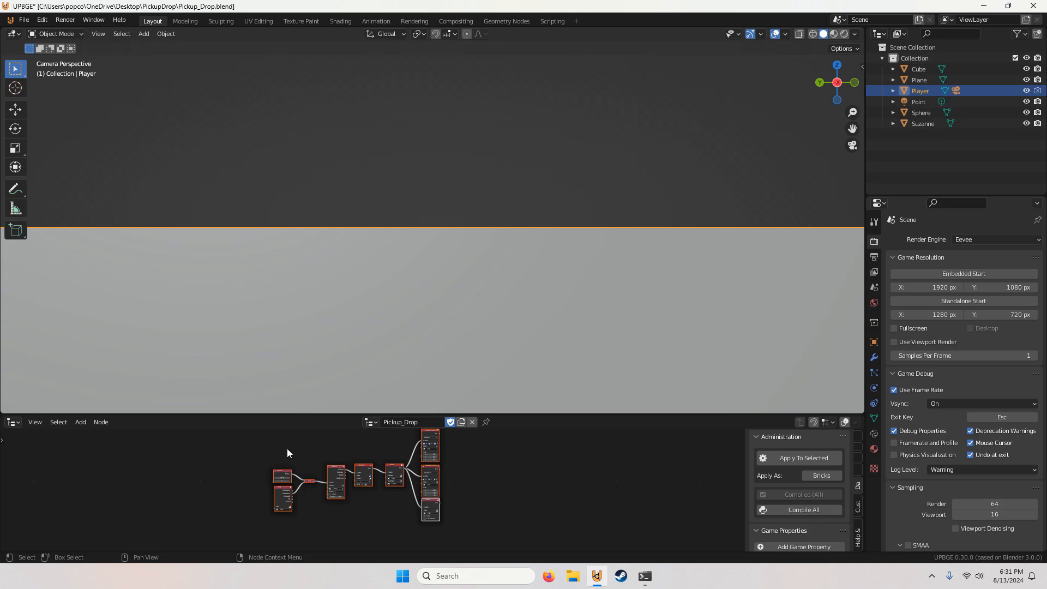
pyautogui.hotkey('shift', 'd')
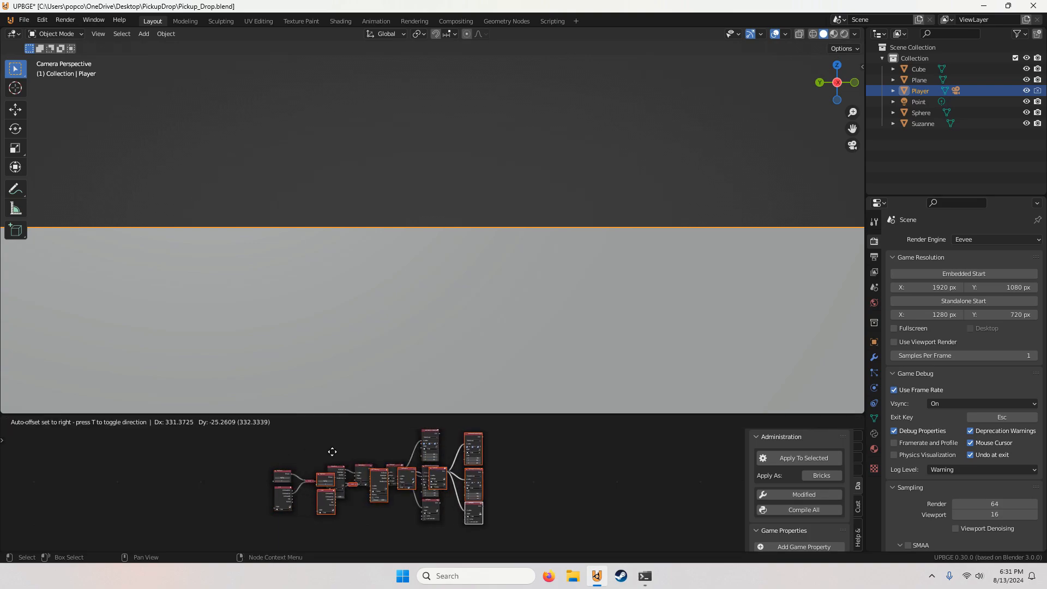
pyautogui.click(466, 443)
pyautogui.moveTo(529, 464); pyautogui.dragTo(361, 452, button='middle')
pyautogui.scroll(3, 361, 452)
pyautogui.click(361, 499)
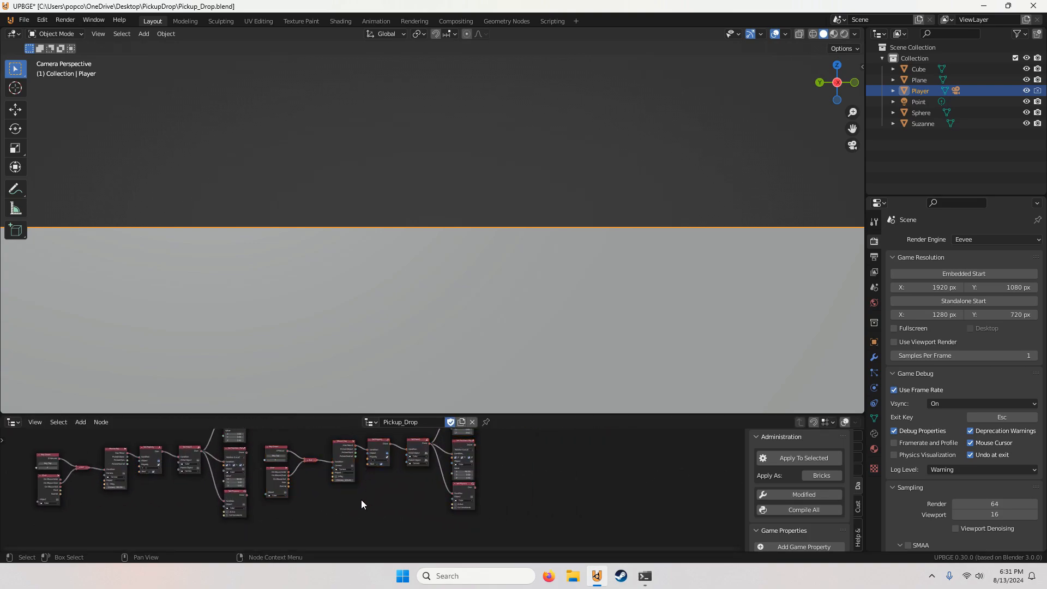
# Step: Set the duplicated chain's mouse Over node to the Sphere object
pyautogui.moveTo(361, 500); pyautogui.dragTo(423, 499, button='middle')
pyautogui.scroll(8, 423, 498)
pyautogui.moveTo(333, 489); pyautogui.dragTo(390, 508, button='middle')
pyautogui.scroll(3, 400, 511)
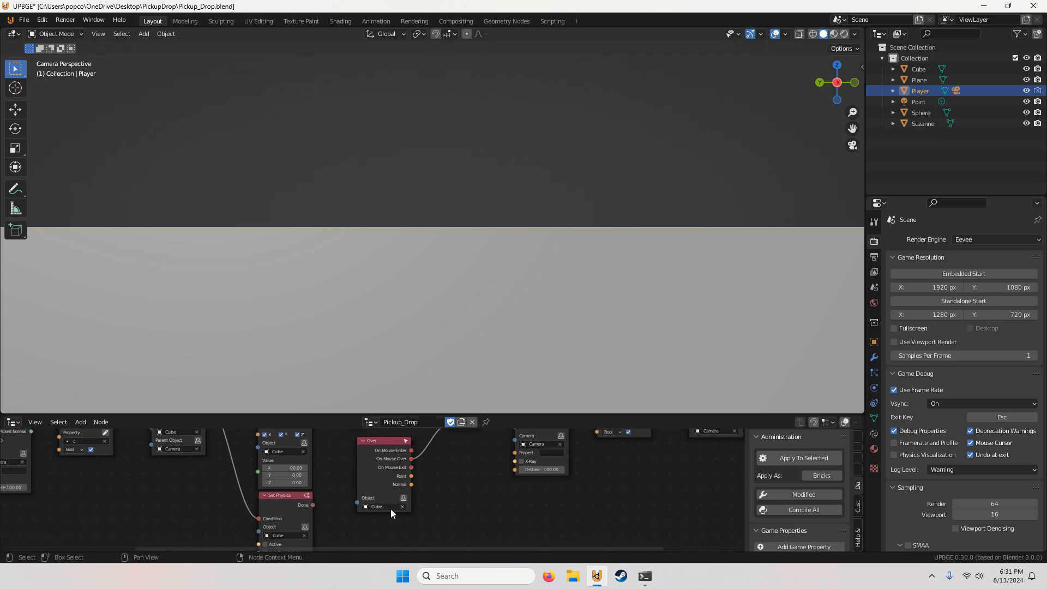
pyautogui.scroll(2, 388, 508)
pyautogui.click(387, 509)
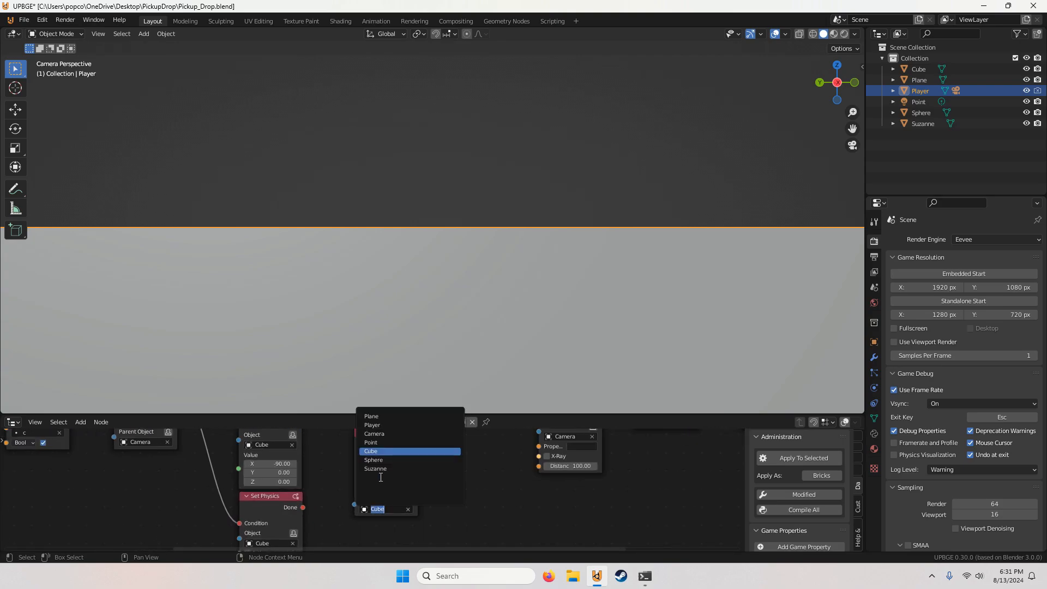
pyautogui.click(382, 460)
pyautogui.scroll(-1, 408, 478)
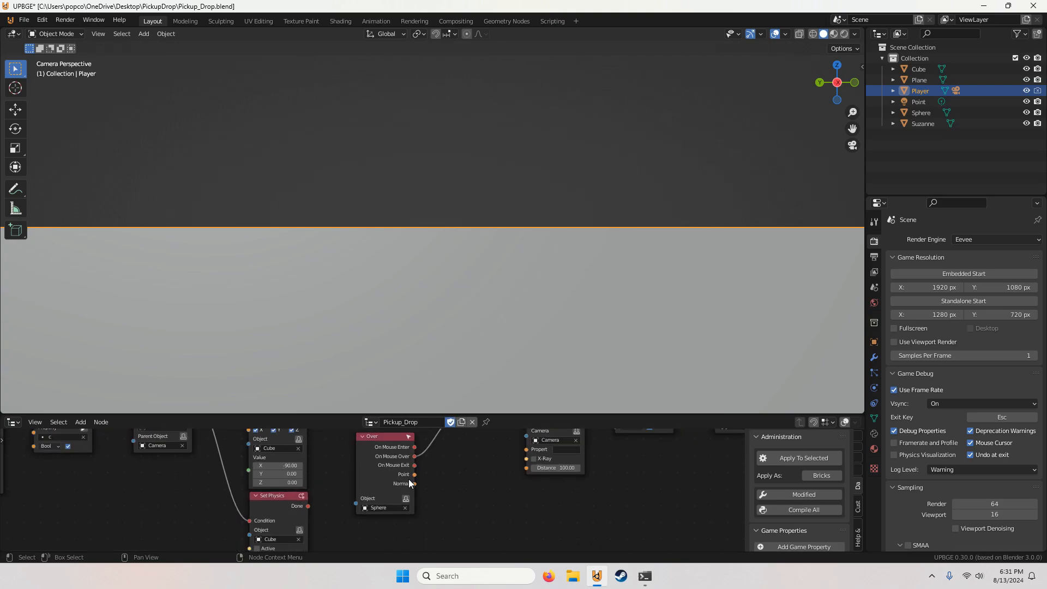
# Step: Set the property name in the duplicated chain's Set Property node to s
pyautogui.scroll(-2, 409, 479)
pyautogui.moveTo(470, 467); pyautogui.dragTo(347, 508, button='middle')
pyautogui.scroll(3, 390, 499)
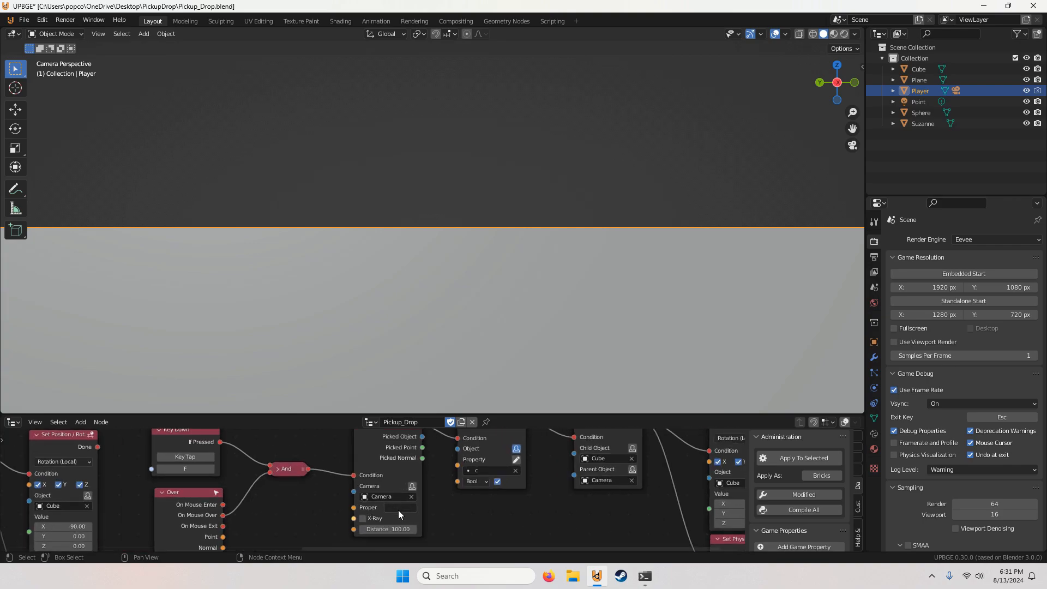
pyautogui.moveTo(447, 489); pyautogui.dragTo(351, 500, button='middle')
pyautogui.click(392, 482)
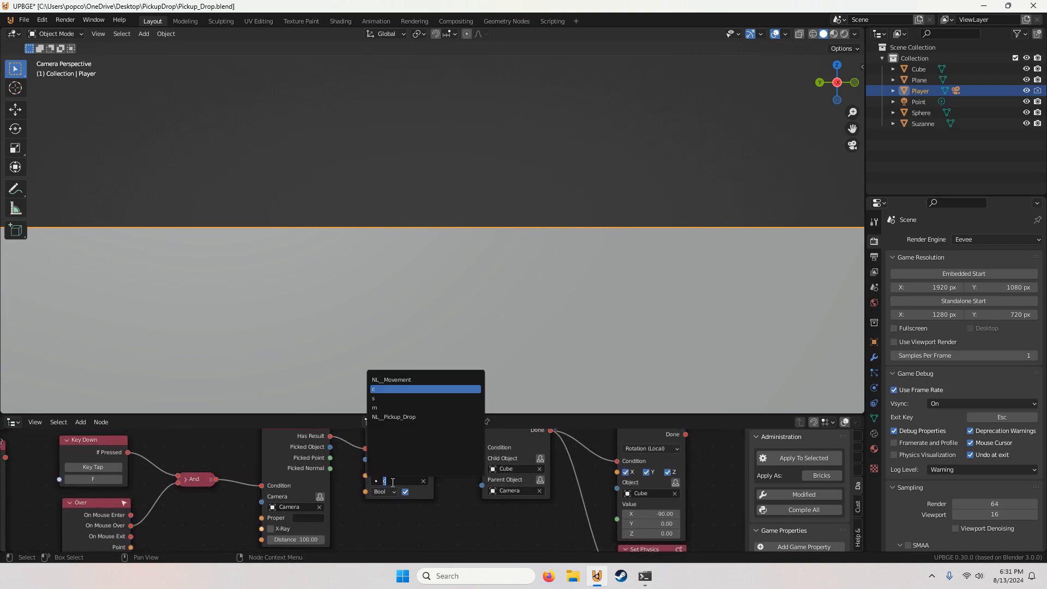
pyautogui.write('s')
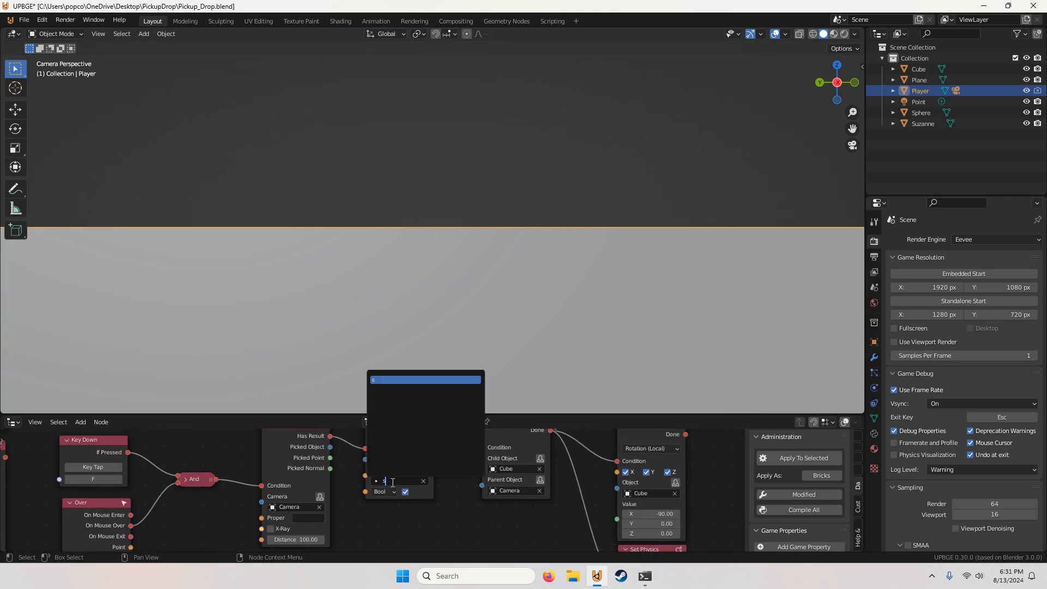
pyautogui.press('Return')
# Step: Set the child object of the duplicated chain's Set Parent node to Sphere
pyautogui.scroll(-3, 401, 481)
pyautogui.moveTo(471, 489); pyautogui.dragTo(329, 481, button='middle')
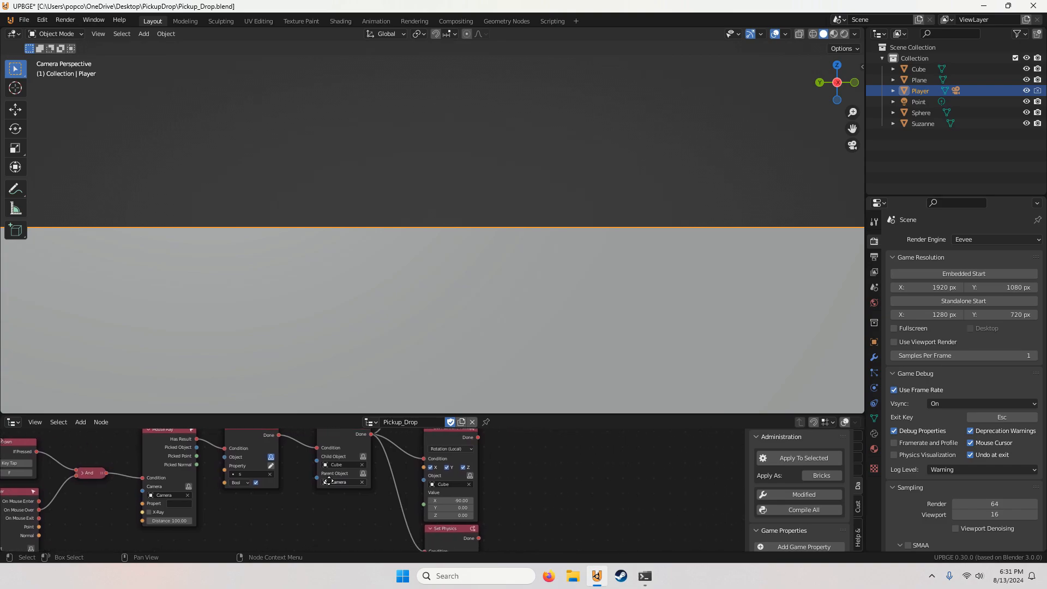
pyautogui.scroll(2, 329, 481)
pyautogui.click(327, 472)
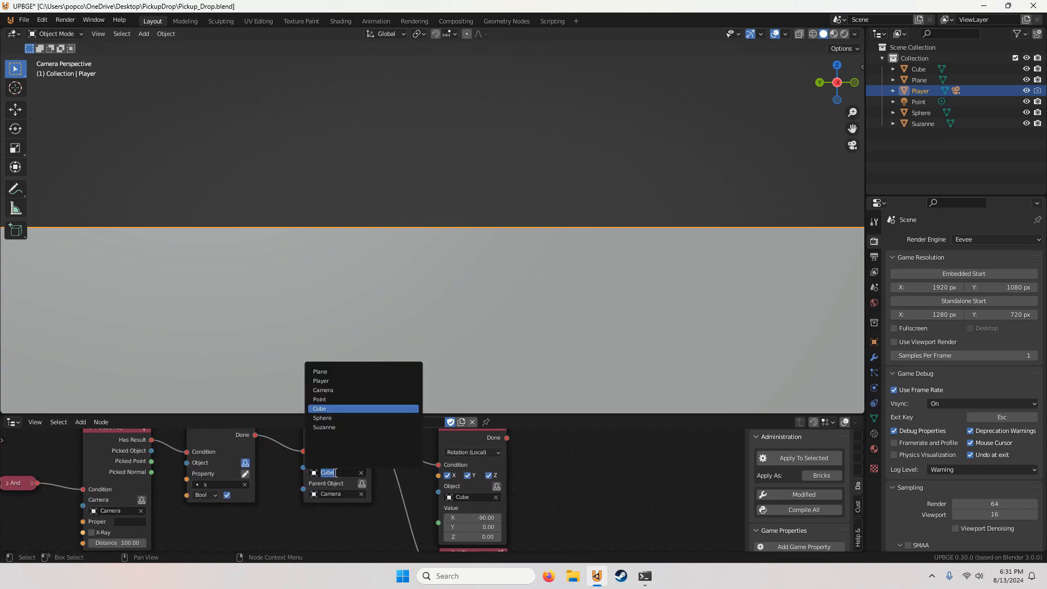
pyautogui.click(334, 418)
# Step: Set the object to Sphere in the duplicated chain's Rotation (Local) node and its Set Physics node
pyautogui.moveTo(495, 498); pyautogui.dragTo(423, 486, button='middle')
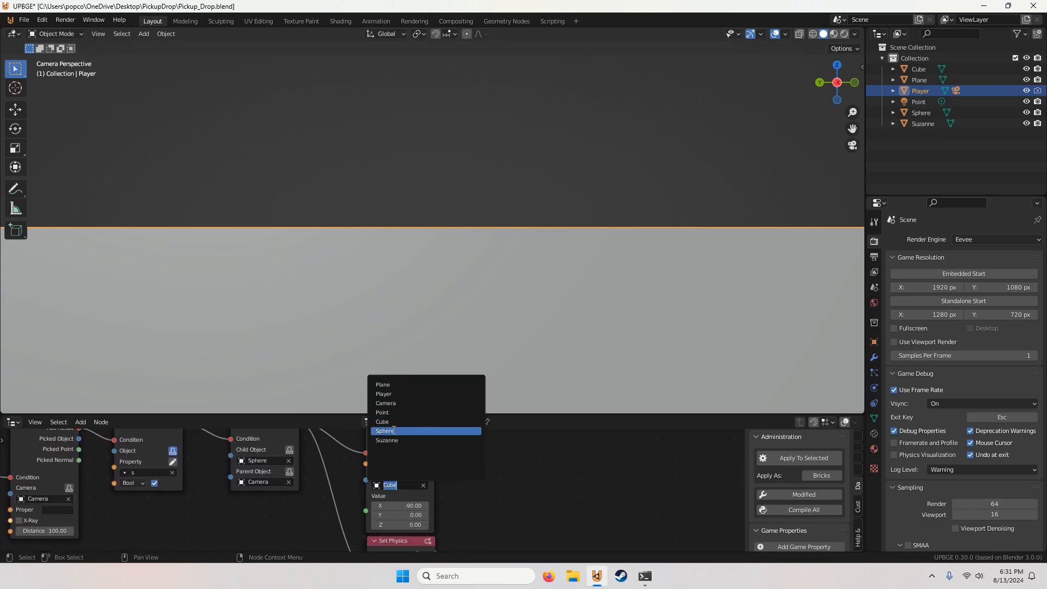
pyautogui.click(400, 431)
pyautogui.moveTo(471, 496); pyautogui.dragTo(465, 404, button='middle')
pyautogui.click(394, 500)
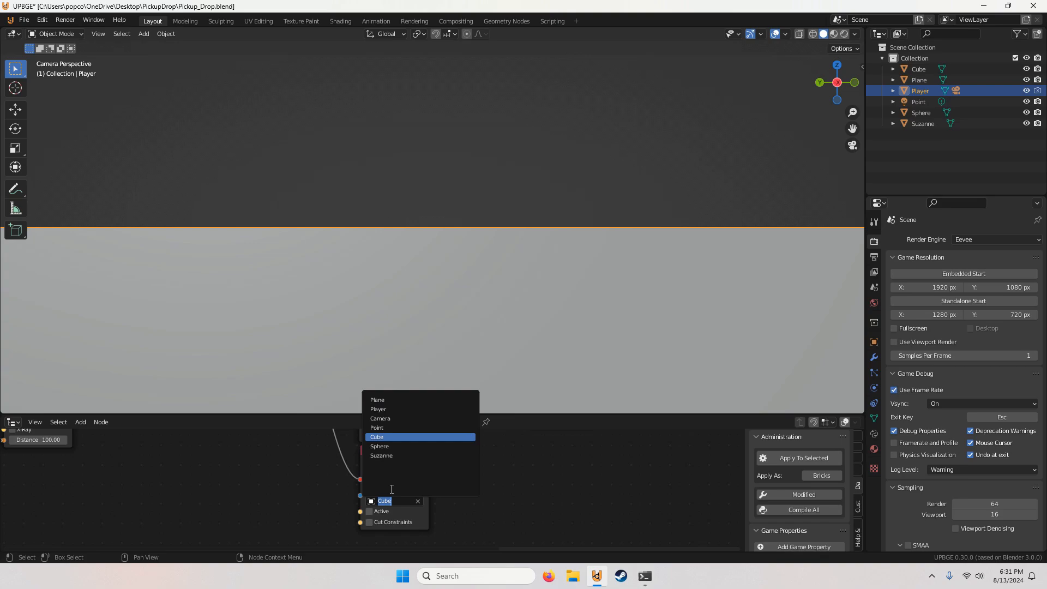
pyautogui.click(393, 446)
pyautogui.scroll(-6, 452, 498)
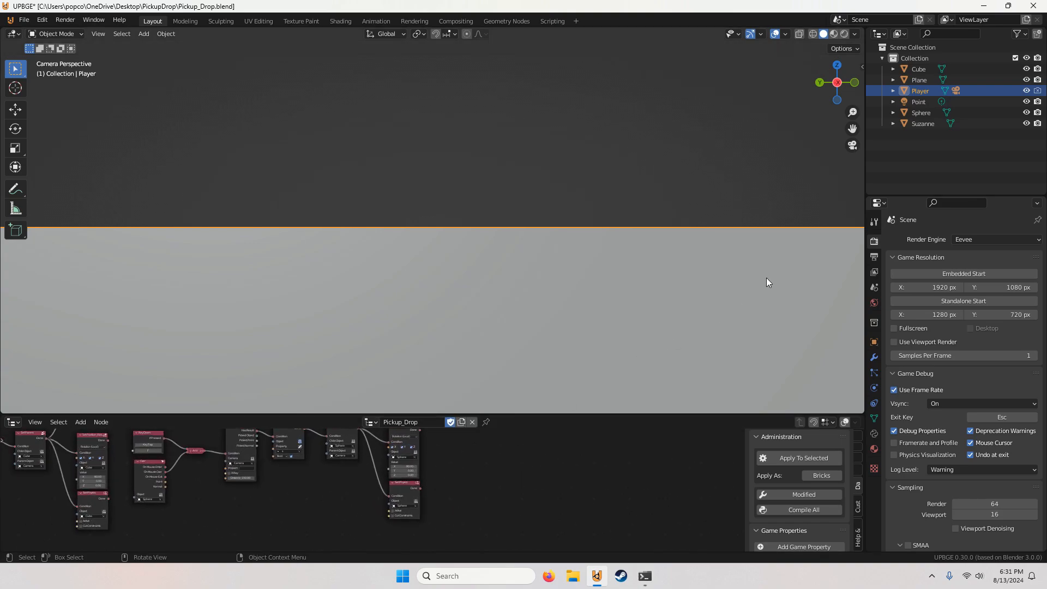
# Step: Toggle the camera view, run the game and pick up the sphere with the F key, and stop the game
pyautogui.click(852, 145)
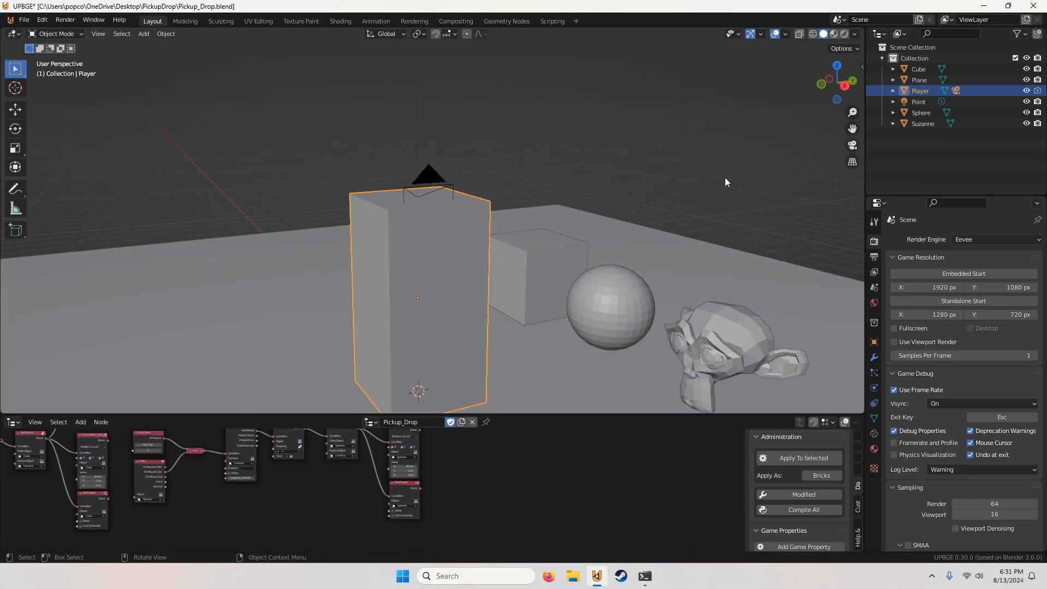
pyautogui.press('p')
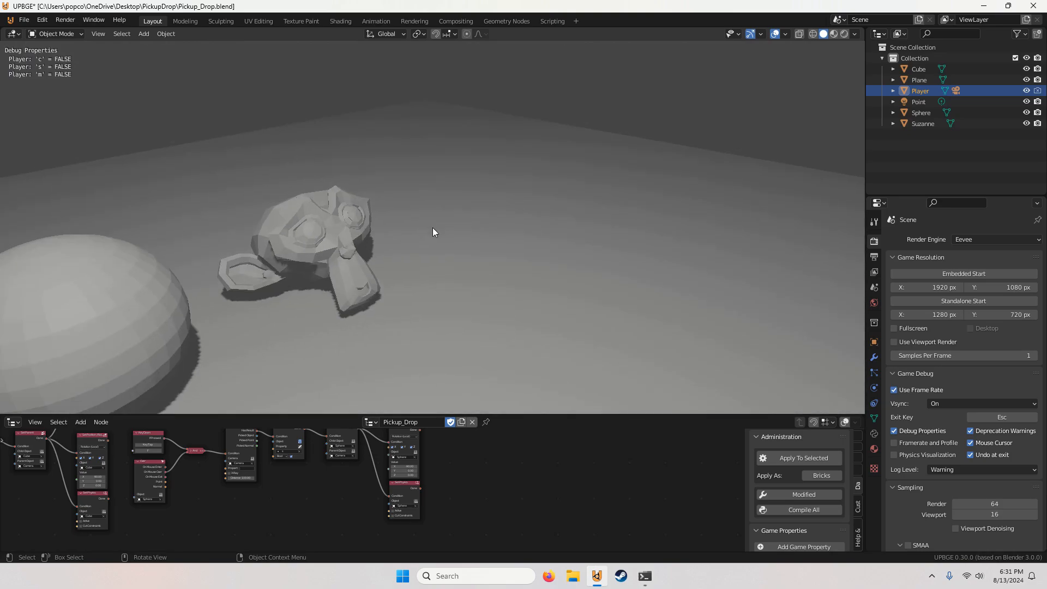
pyautogui.press('f')
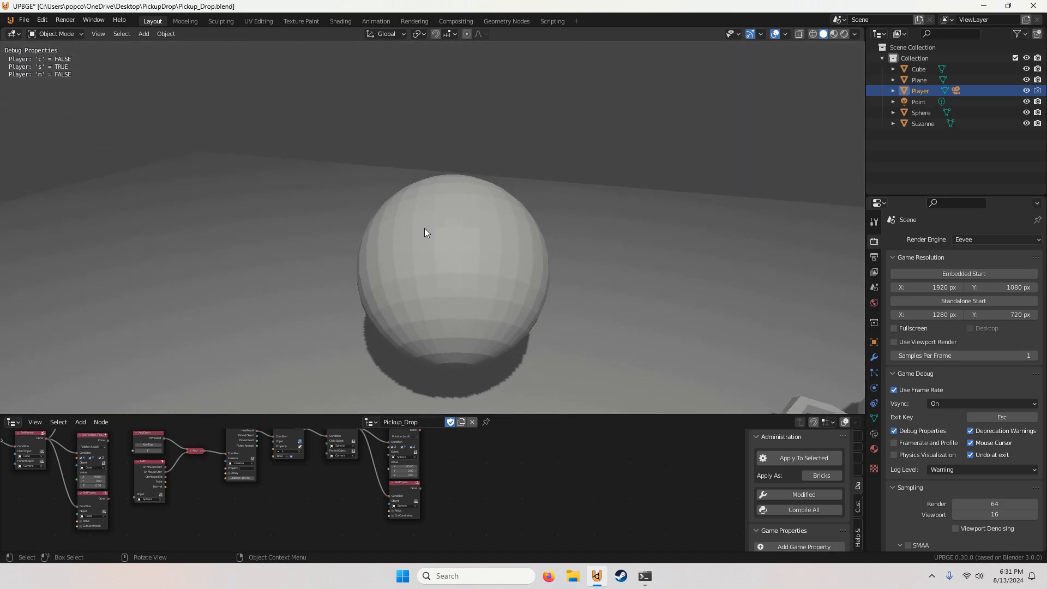
pyautogui.press('Escape')
# Step: Set the object of the duplicated chain's position node, above the Rotation (Local) node, to Sphere
pyautogui.scroll(4, 469, 469)
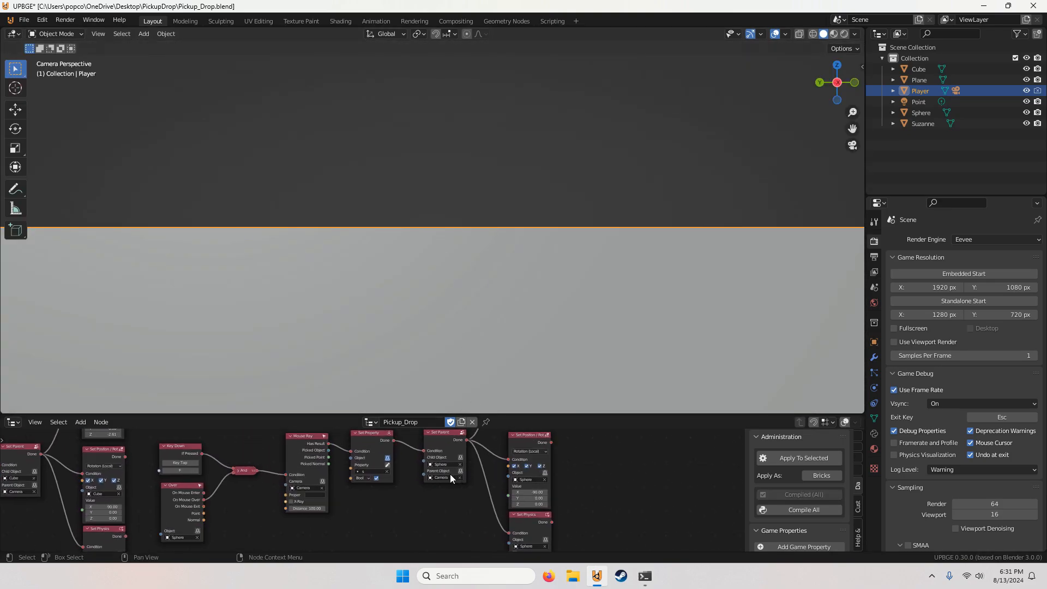
pyautogui.moveTo(334, 489); pyautogui.dragTo(302, 482, button='middle')
pyautogui.moveTo(448, 480); pyautogui.dragTo(371, 550, button='middle')
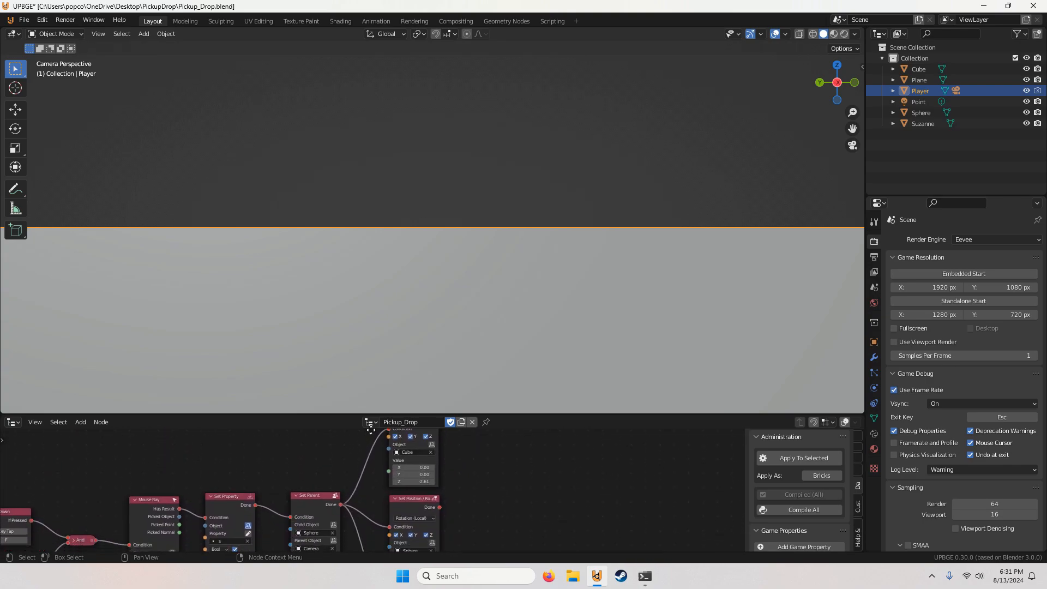
pyautogui.click(415, 454)
pyautogui.click(416, 498)
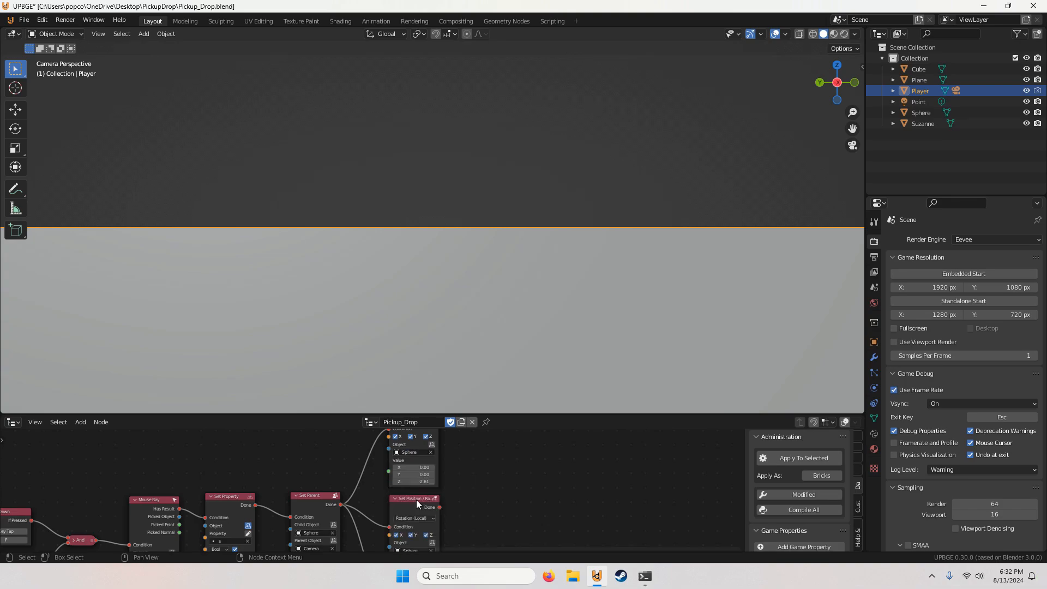
# Step: Run the game again to check how the sphere is held in front of the camera, and stop it
pyautogui.moveTo(416, 499); pyautogui.dragTo(485, 548, button='middle')
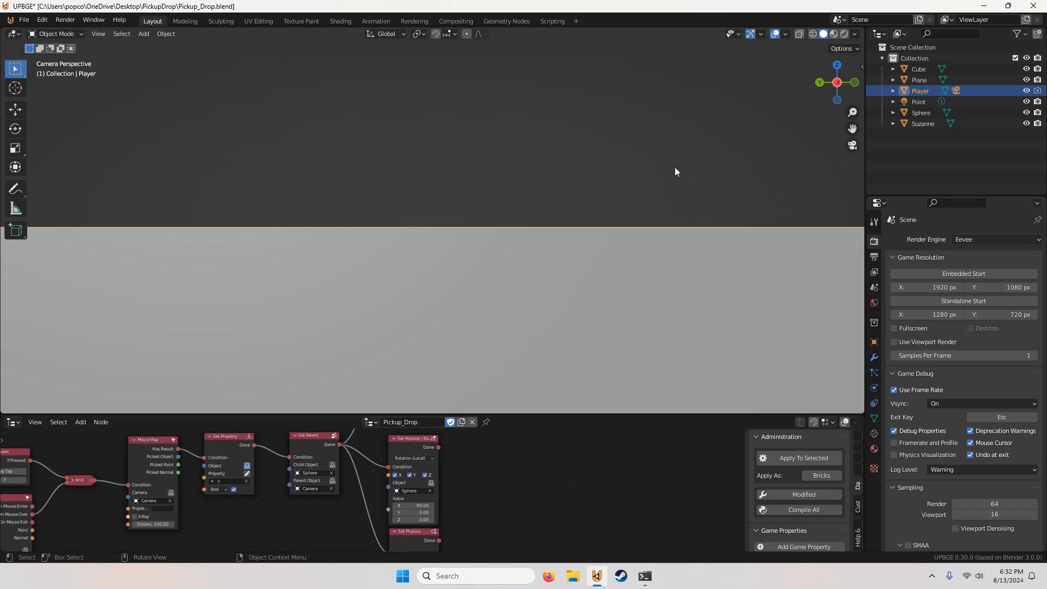
pyautogui.press('p')
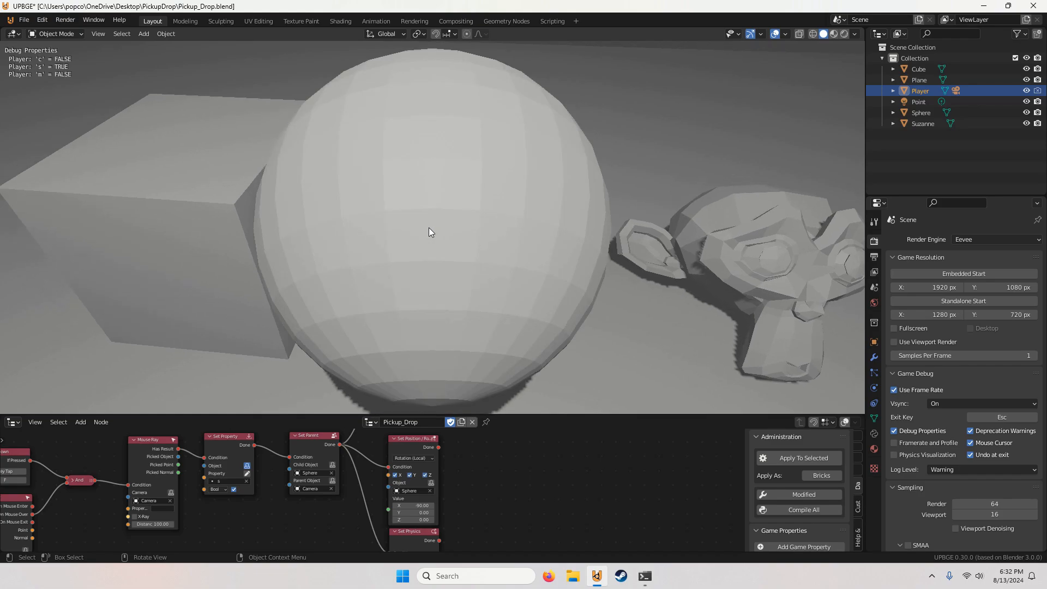
pyautogui.press('Escape')
# Step: Duplicate the whole sphere pickup node chain and place the copy to its right
pyautogui.scroll(-2, 460, 492)
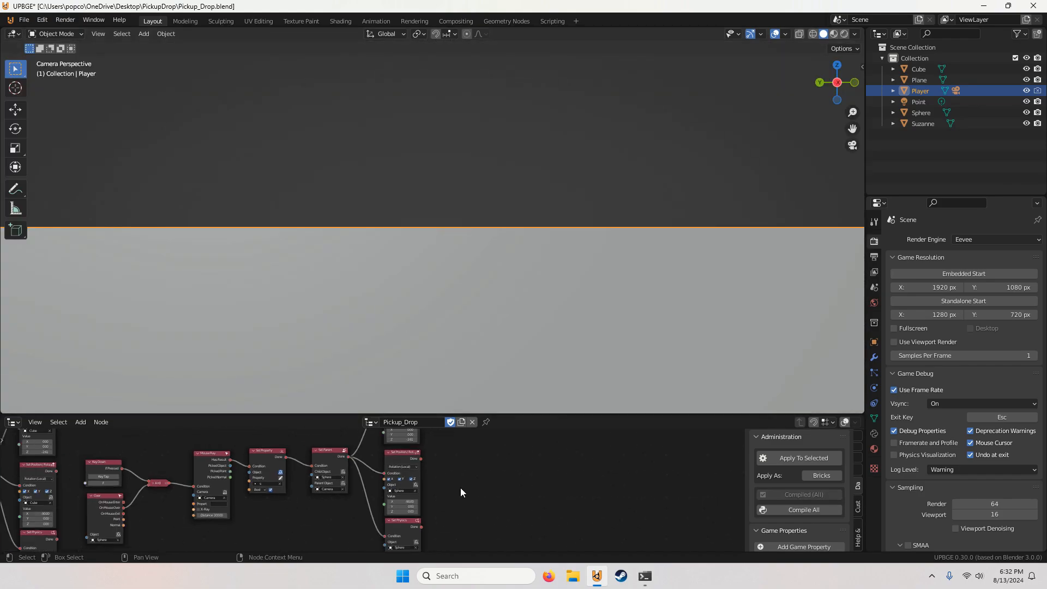
pyautogui.scroll(-5, 458, 488)
pyautogui.moveTo(420, 486)
pyautogui.mouseDown(button='middle')
pyautogui.moveTo(457, 481)
pyautogui.moveTo(438, 485)
pyautogui.mouseUp(button='middle')
pyautogui.moveTo(467, 447); pyautogui.dragTo(265, 537)
pyautogui.hotkey('shift', 'd')
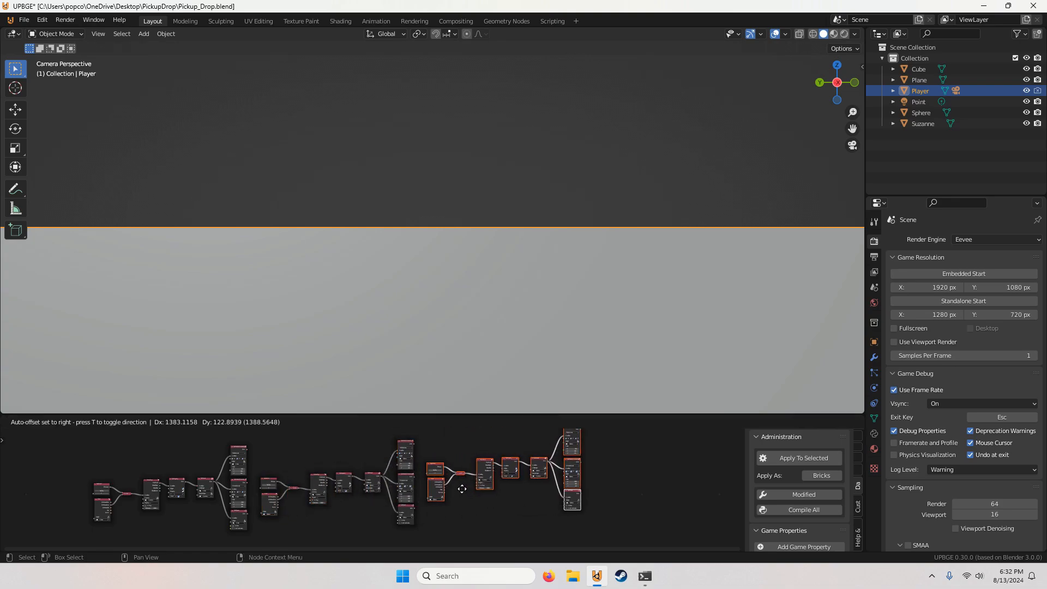
pyautogui.click(462, 489)
# Step: Set the third chain's mouse Over node to the Suzanne object
pyautogui.scroll(6, 408, 527)
pyautogui.click(355, 487)
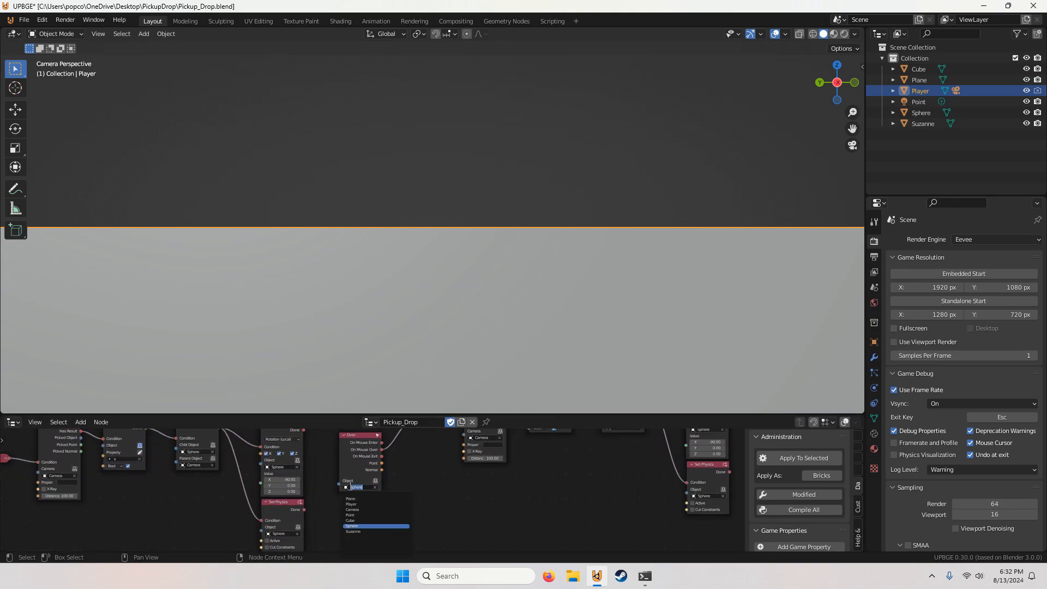
pyautogui.click(359, 531)
# Step: Set the property name to m in the third chain's Set Property node
pyautogui.moveTo(381, 512); pyautogui.dragTo(353, 492, button='middle')
pyautogui.scroll(2, 361, 492)
pyautogui.click(370, 490)
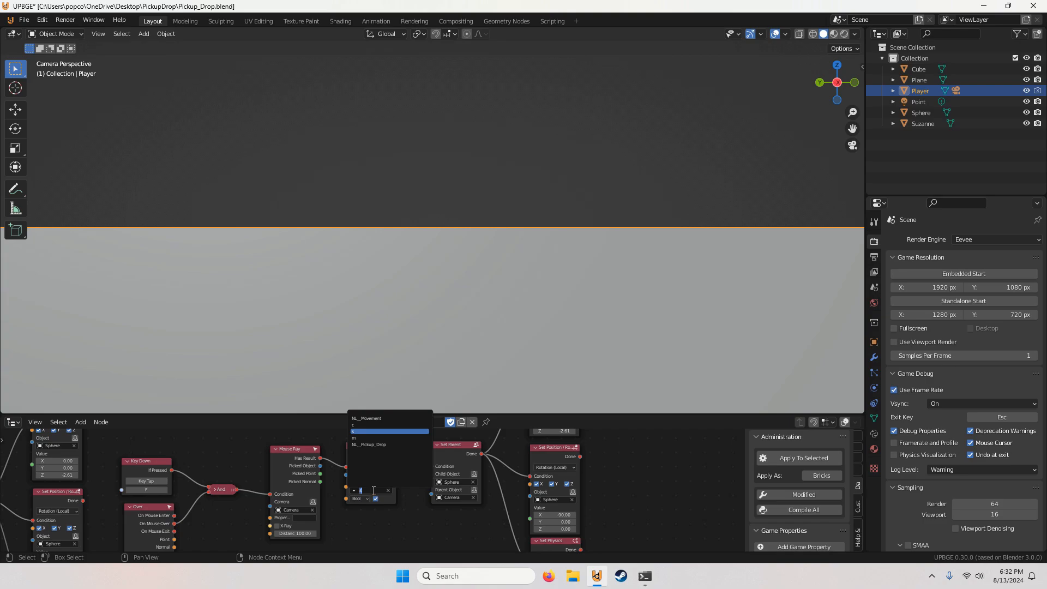
pyautogui.write('m')
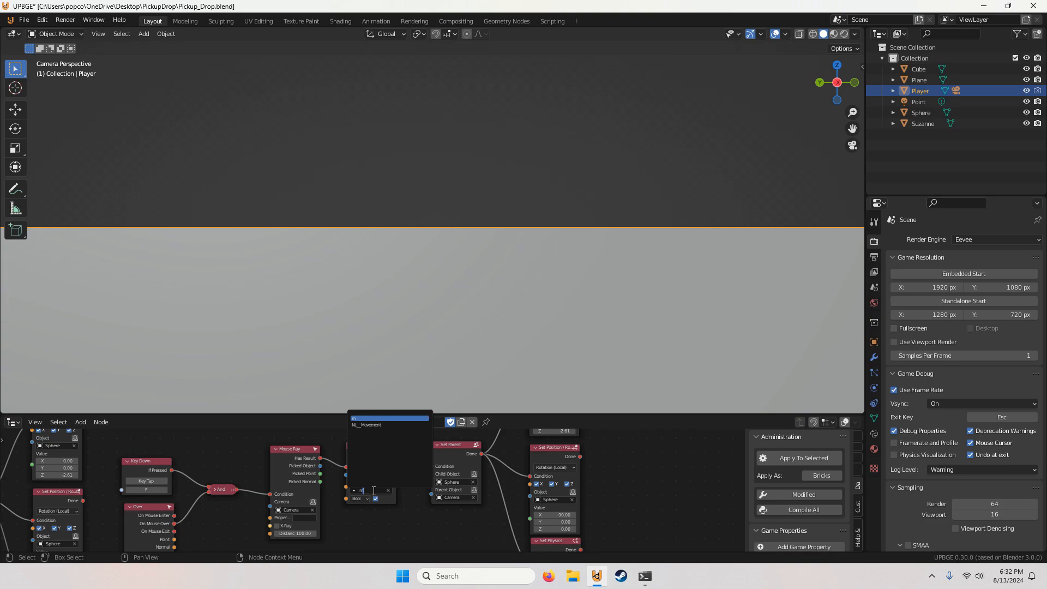
pyautogui.press('Return')
# Step: Set the child object of the third chain's Set Parent node to Suzanne
pyautogui.moveTo(408, 492); pyautogui.dragTo(338, 499, button='middle')
pyautogui.click(347, 490)
pyautogui.click(344, 439)
pyautogui.scroll(3, 339, 499)
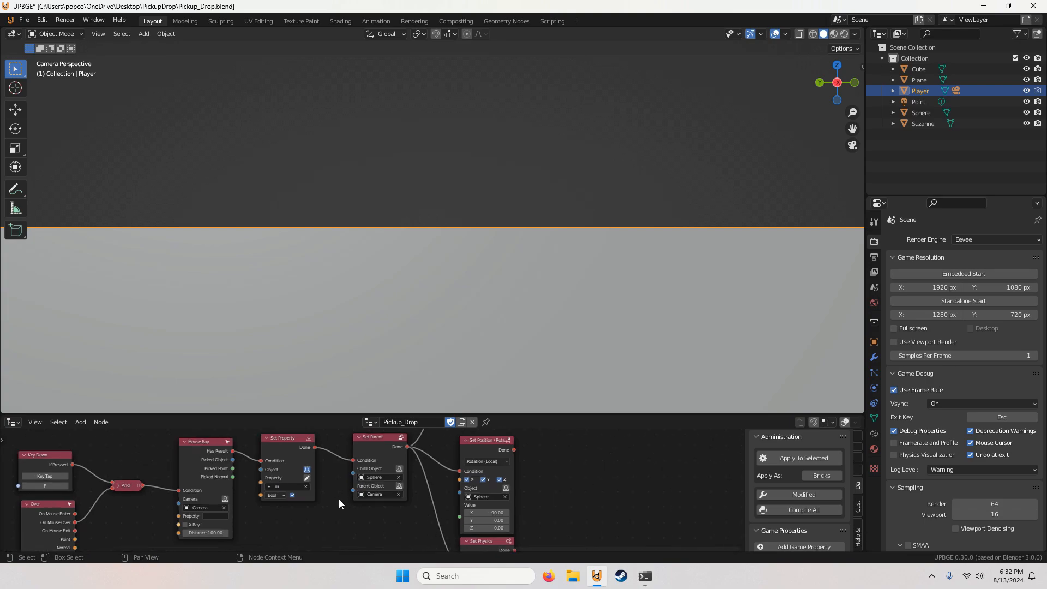
pyautogui.click(380, 474)
pyautogui.click(383, 435)
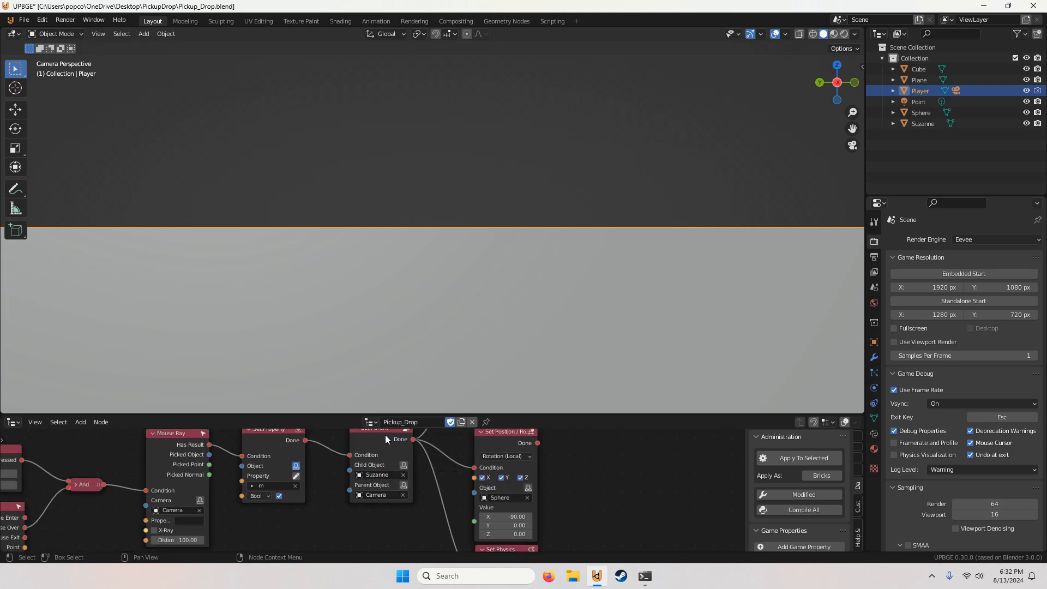
# Step: Set the object of the third chain's rotation, position and Set Physics nodes to Suzanne
pyautogui.keyDown('ctrl'); pyautogui.hscroll(4, 398, 486); pyautogui.keyUp('ctrl')
pyautogui.click(398, 486)
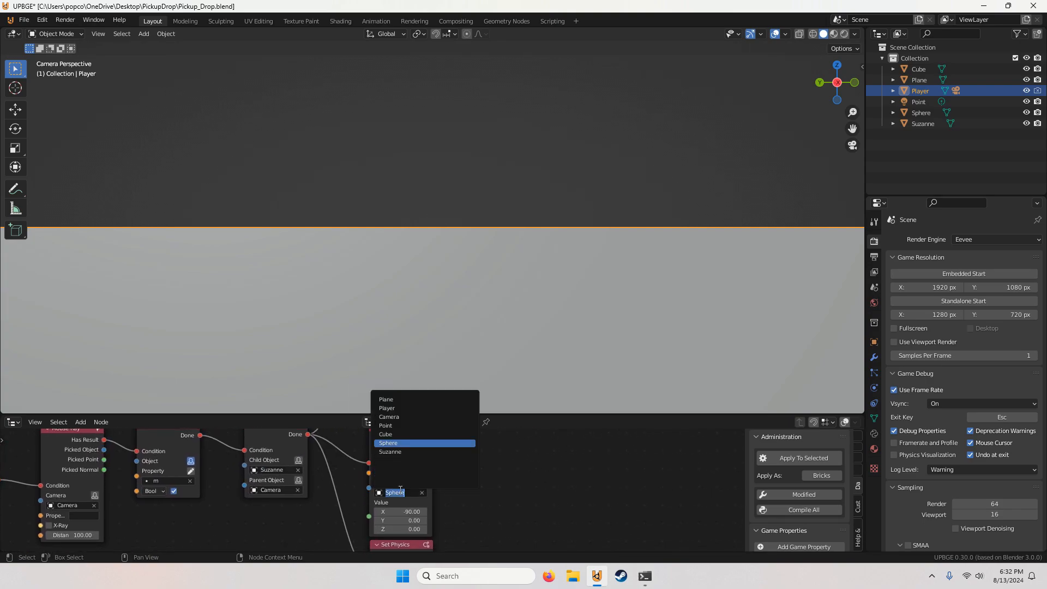
pyautogui.click(398, 447)
pyautogui.keyDown('shift'); pyautogui.scroll(3, 398, 447); pyautogui.keyUp('shift')
pyautogui.click(397, 441)
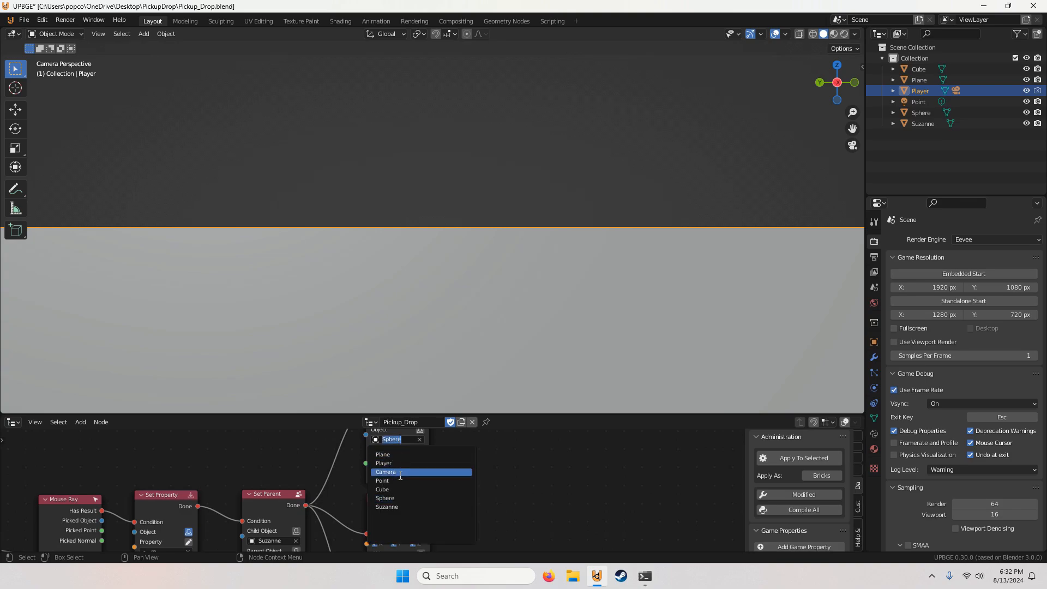
pyautogui.click(400, 507)
pyautogui.keyDown('shift'); pyautogui.scroll(-7, 401, 507); pyautogui.keyUp('shift')
pyautogui.click(409, 510)
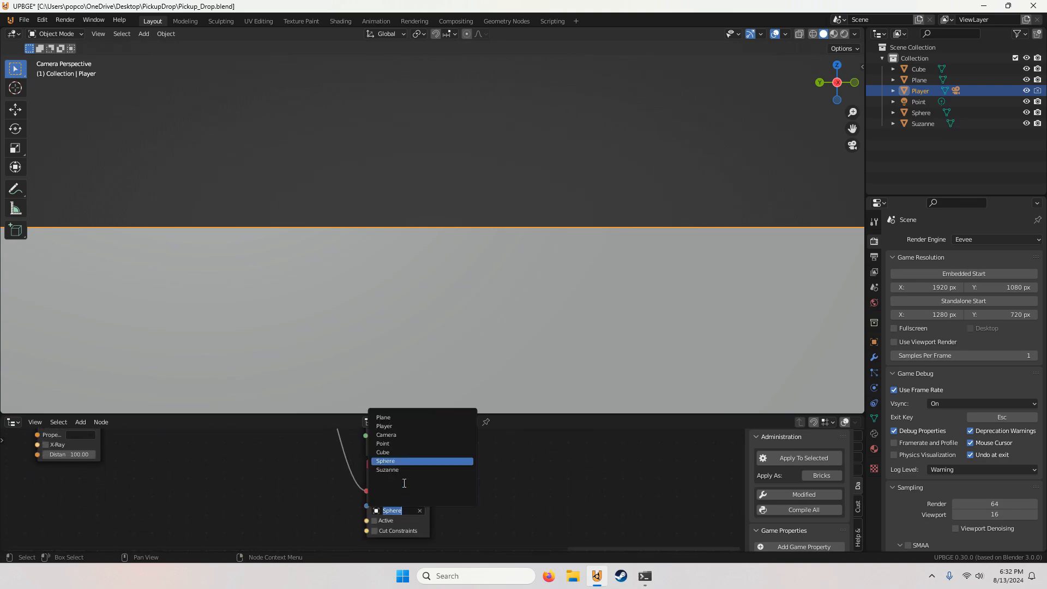
pyautogui.click(403, 462)
# Step: Run the game to test picking up Suzanne with the F key, and stop it
pyautogui.scroll(-5, 339, 462)
pyautogui.scroll(1, 377, 492)
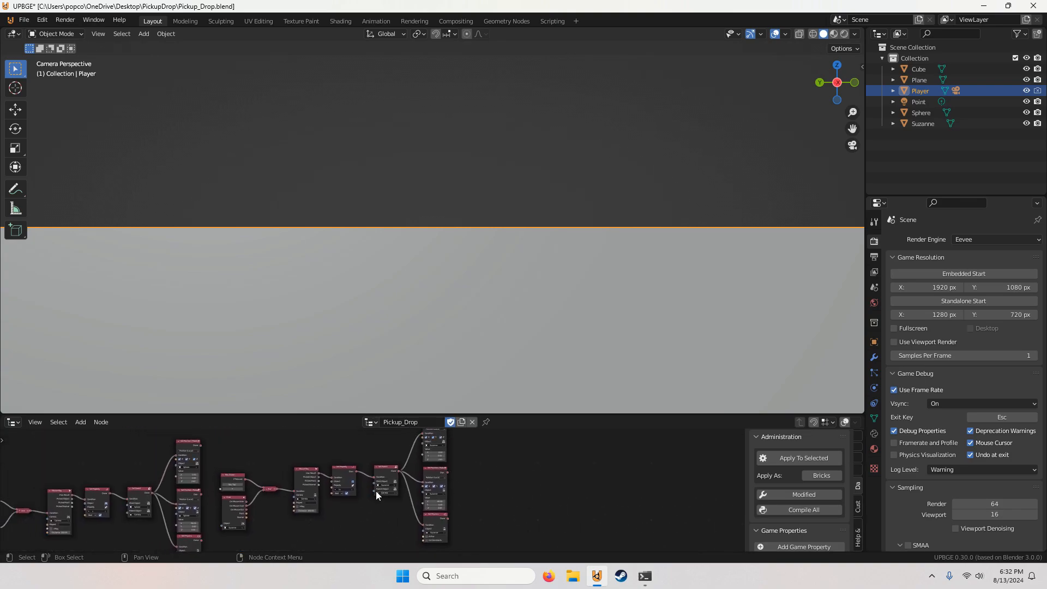
pyautogui.scroll(-3, 448, 481)
pyautogui.moveTo(329, 501); pyautogui.dragTo(359, 486, button='middle')
pyautogui.scroll(8, 381, 485)
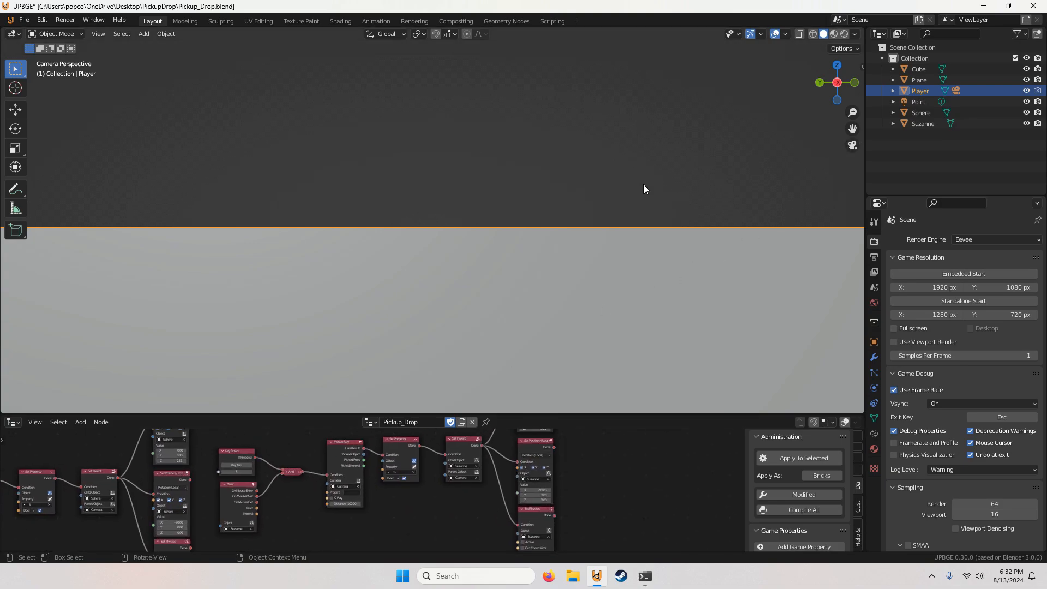
pyautogui.press('p')
pyautogui.press('f')
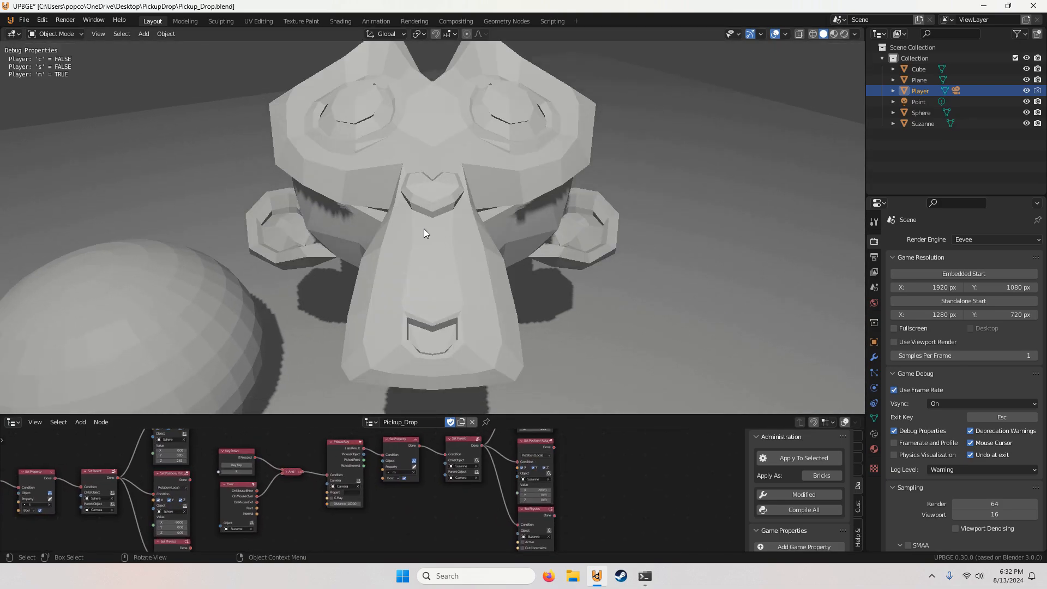
pyautogui.press('Escape')
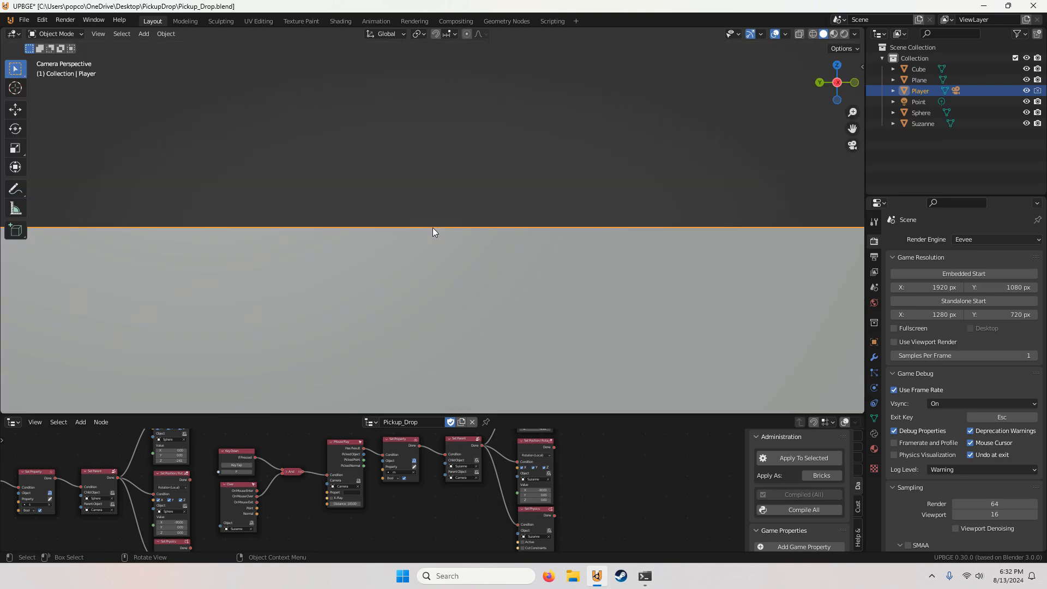
# Step: Select all three pickup node chains and join them in one frame
pyautogui.scroll(-9, 515, 491)
pyautogui.moveTo(363, 496); pyautogui.dragTo(436, 494, button='middle')
pyautogui.scroll(-3, 524, 504)
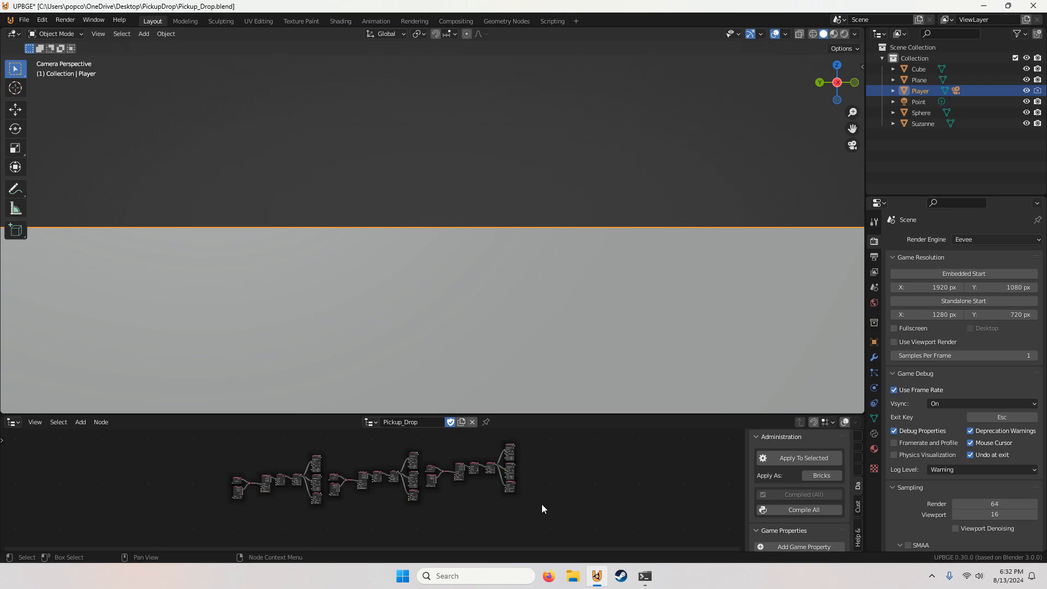
pyautogui.scroll(1, 540, 504)
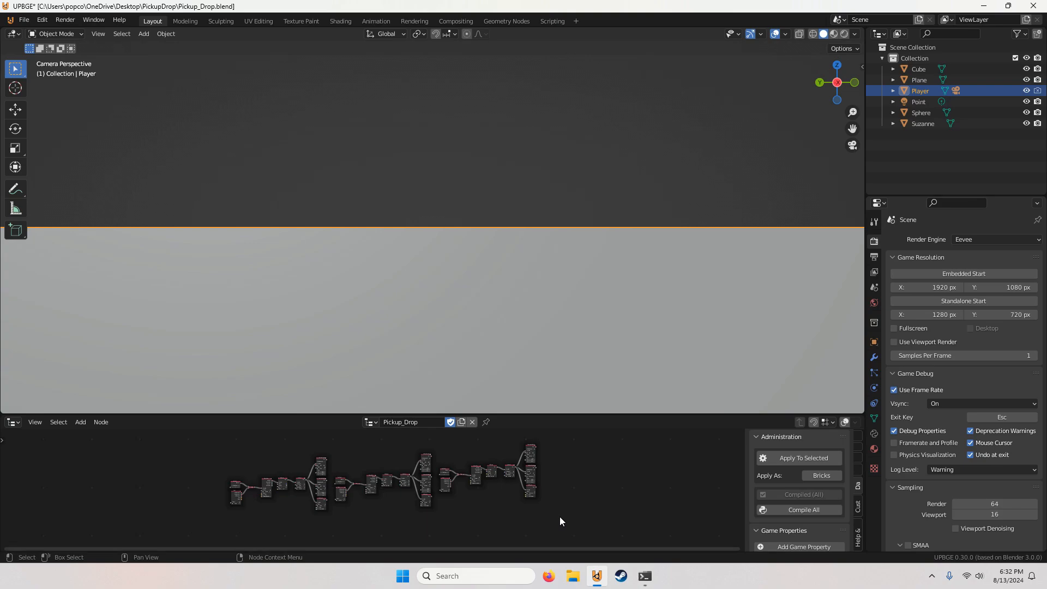
pyautogui.moveTo(559, 516)
pyautogui.mouseDown()
pyautogui.moveTo(419, 467)
pyautogui.moveTo(228, 450)
pyautogui.mouseUp()
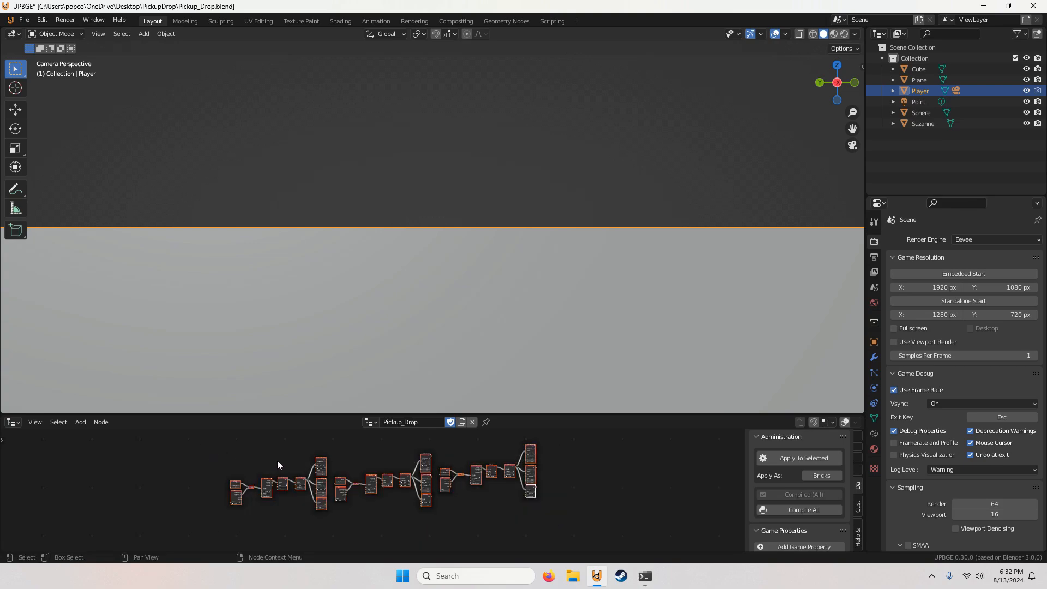
pyautogui.hotkey('ctrl', 'j')
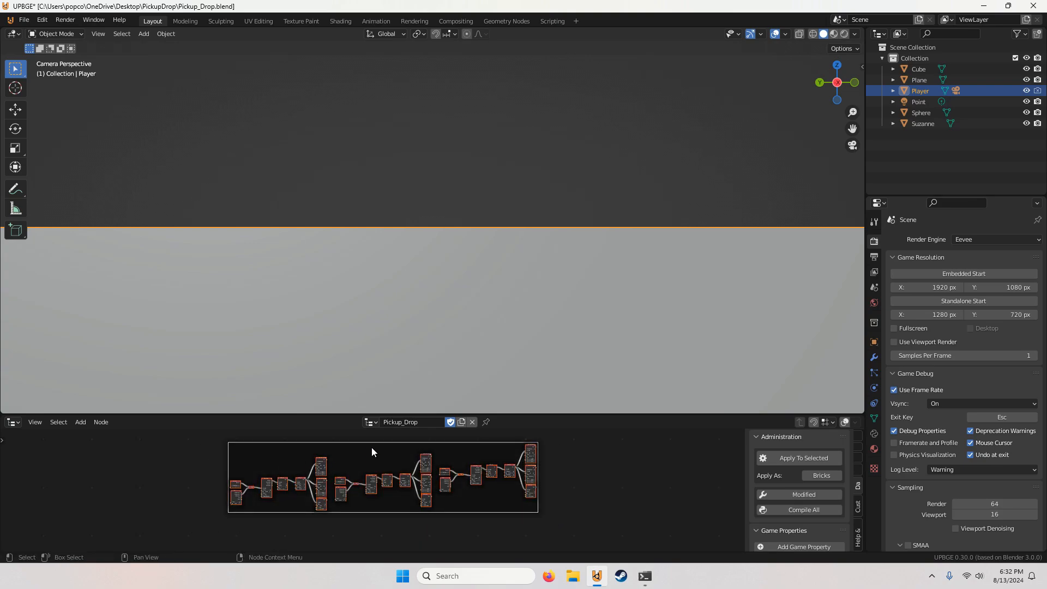
# Step: Label the frame around the three node chains Pickup
pyautogui.scroll(2, 376, 435)
pyautogui.rightClick(399, 450)
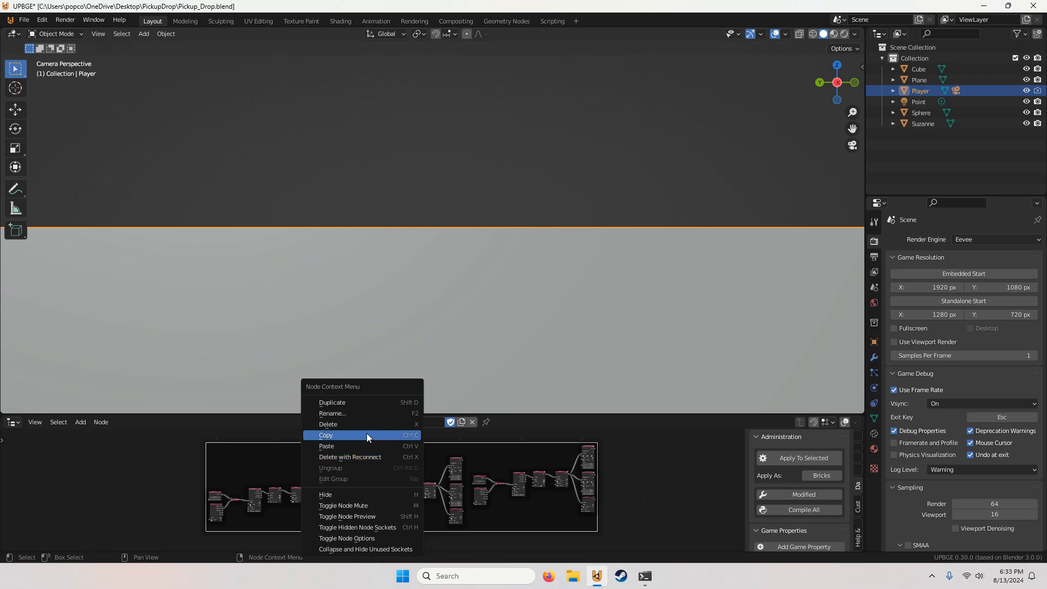
pyautogui.click(352, 414)
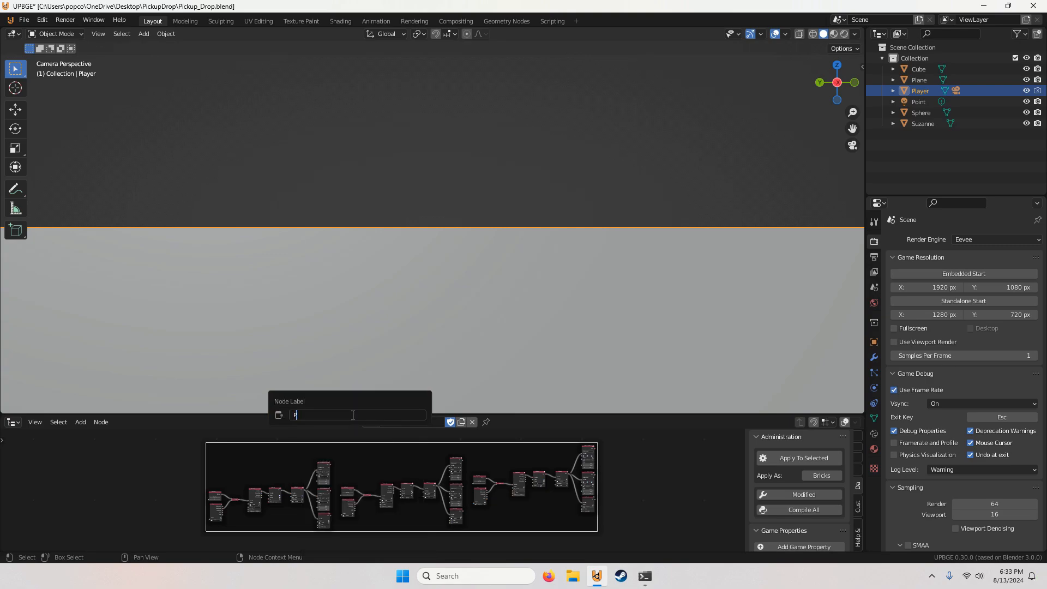
pyautogui.write('Pickup')
pyautogui.press('Return')
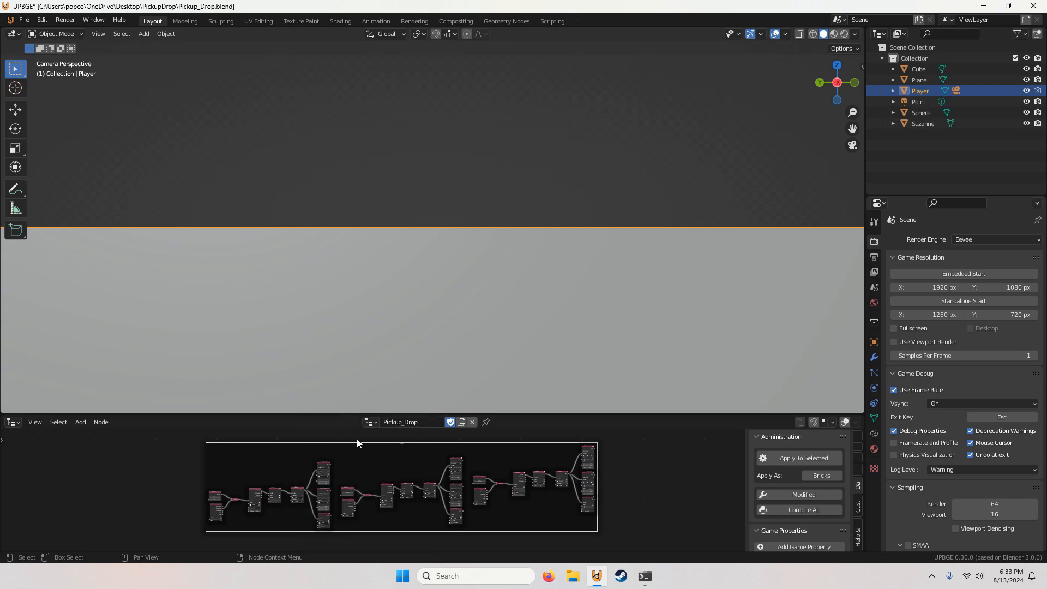
# Step: Add a keyboard Key Down node in the empty area below the Pickup frame
pyautogui.scroll(-4, 375, 492)
pyautogui.moveTo(396, 541); pyautogui.dragTo(409, 493, button='middle')
pyautogui.click(417, 499)
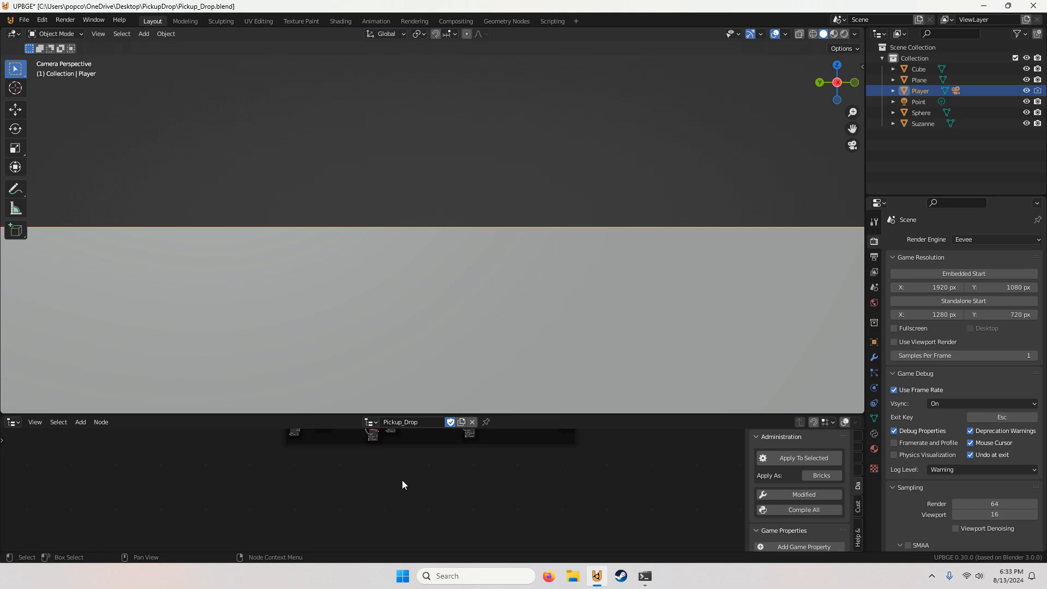
pyautogui.moveTo(270, 521); pyautogui.dragTo(257, 521, button='middle')
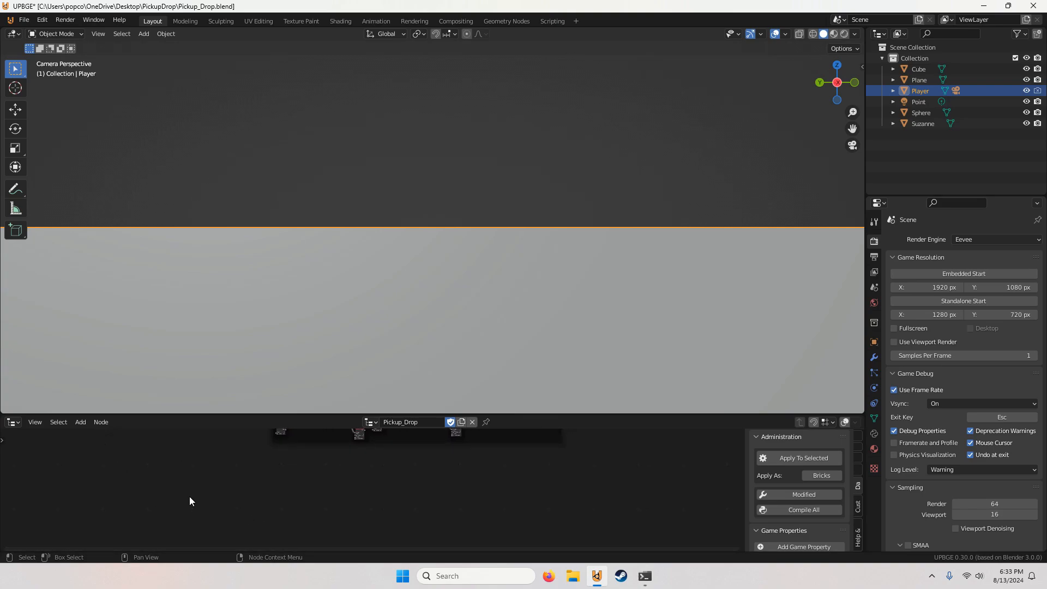
pyautogui.click(80, 422)
pyautogui.moveTo(105, 373)
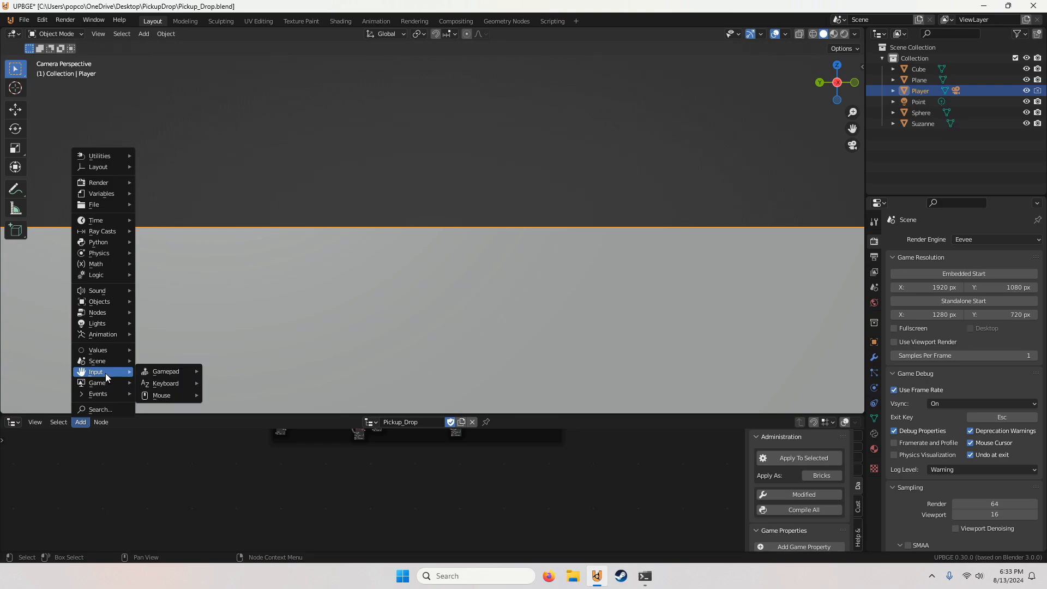
pyautogui.moveTo(156, 385)
pyautogui.click(235, 406)
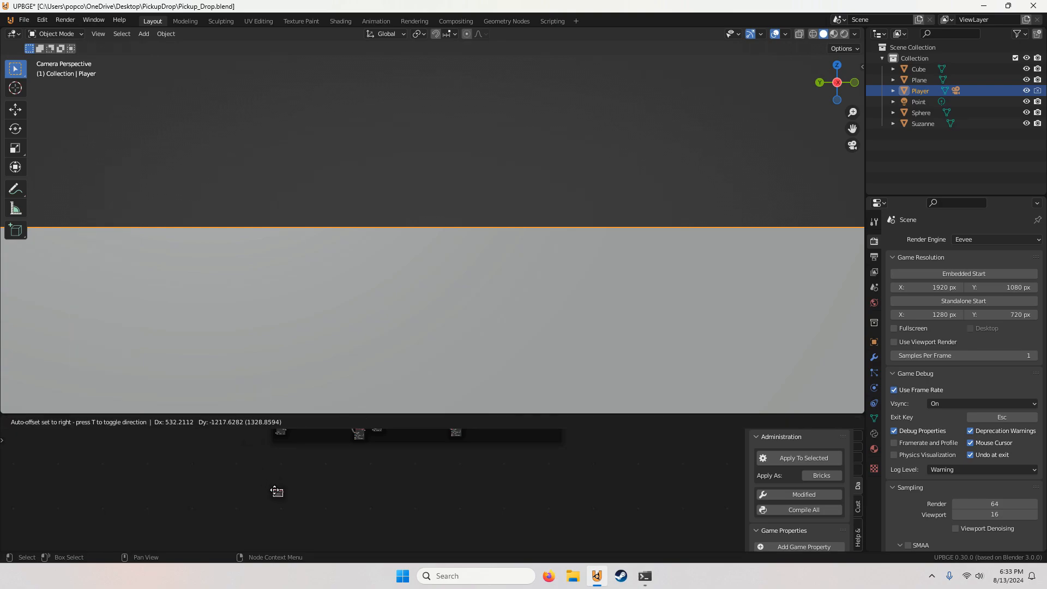
pyautogui.click(303, 479)
# Step: Assign the F key to the new Key Down node
pyautogui.scroll(5, 327, 476)
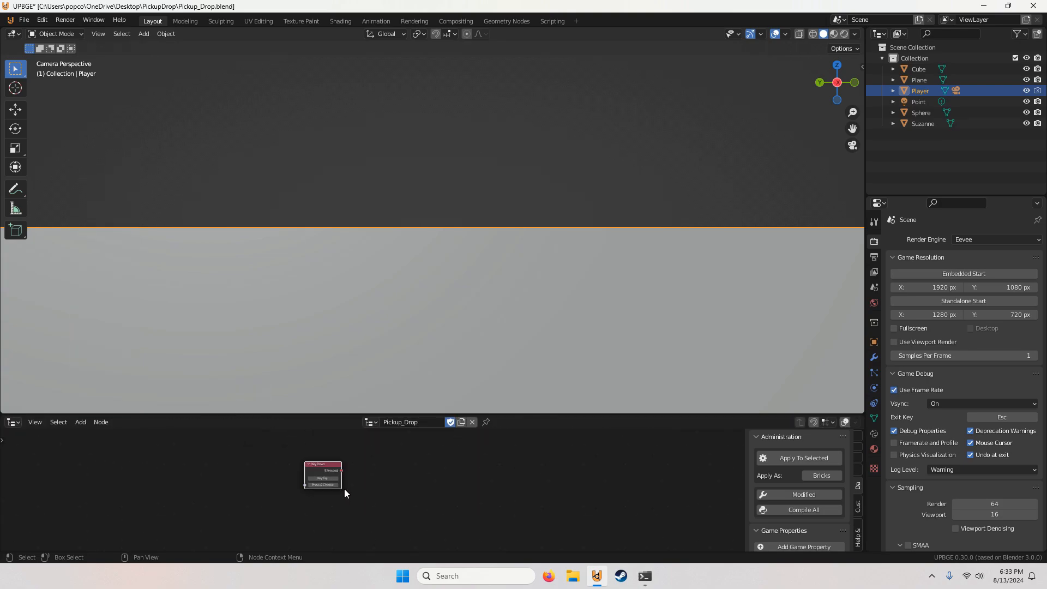
pyautogui.press('f')
pyautogui.scroll(1, 308, 498)
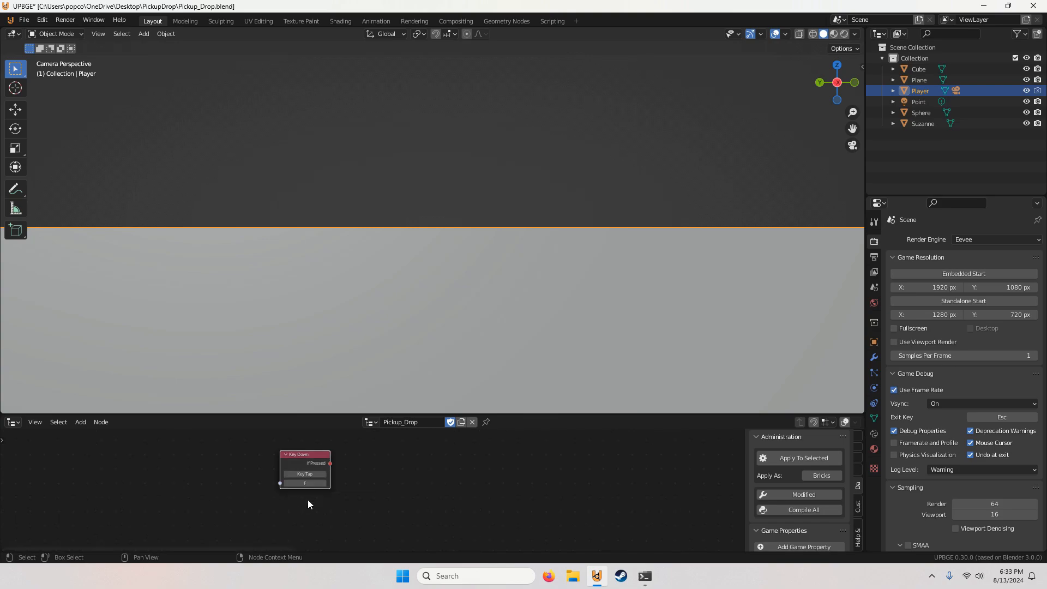
# Step: Find the Evaluate Property node by searching and add it to the node tree
pyautogui.moveTo(314, 498); pyautogui.dragTo(329, 476, button='middle')
pyautogui.click(75, 422)
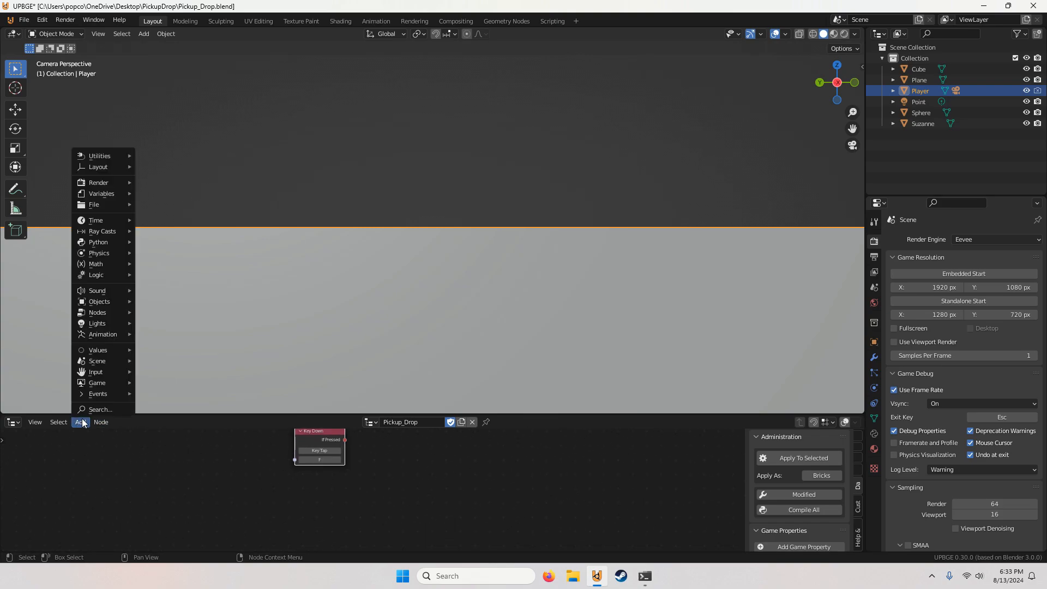
pyautogui.click(94, 409)
pyautogui.write('ewv')
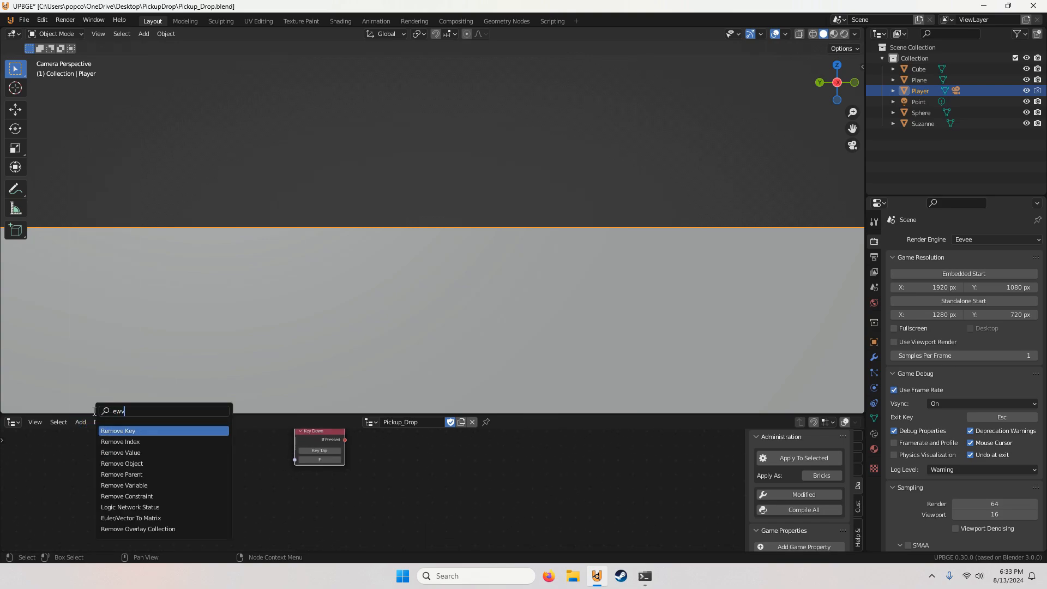
pyautogui.press('BackSpace')
pyautogui.press('BackSpace')
pyautogui.write('va')
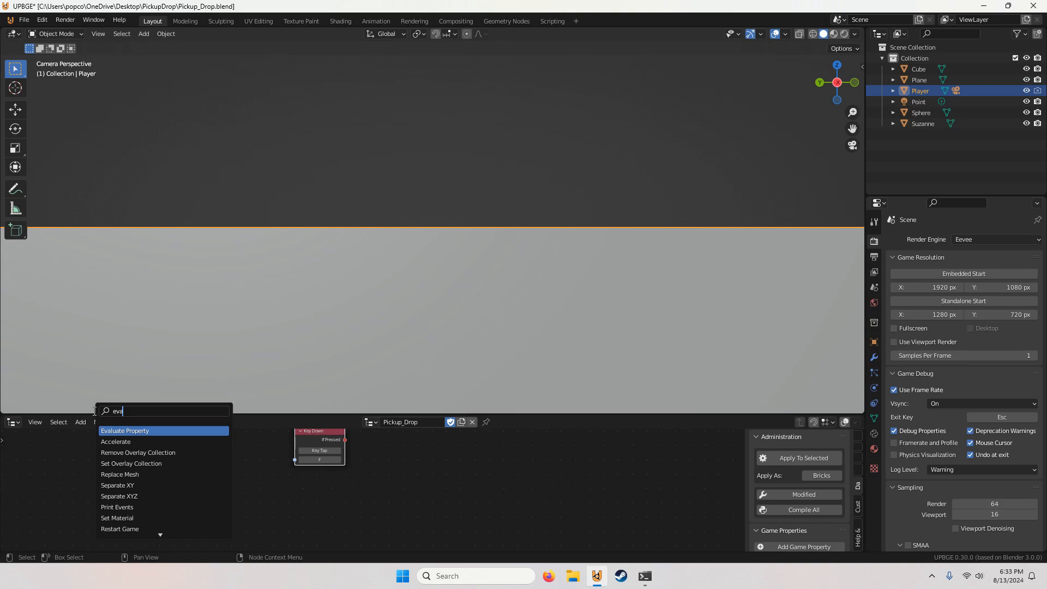
pyautogui.press('Return')
pyautogui.click(414, 516)
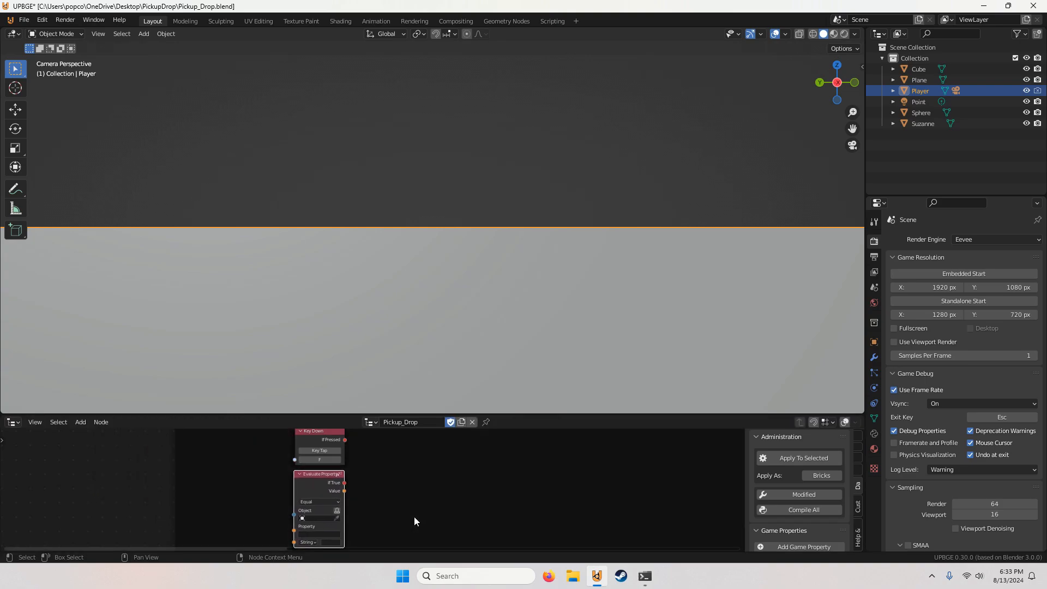
# Step: Undo the last node placement and move the Evaluate Property node directly below the new Key Down node
pyautogui.click(364, 486)
pyautogui.hotkey('ctrl', 'z')
pyautogui.scroll(-6, 365, 483)
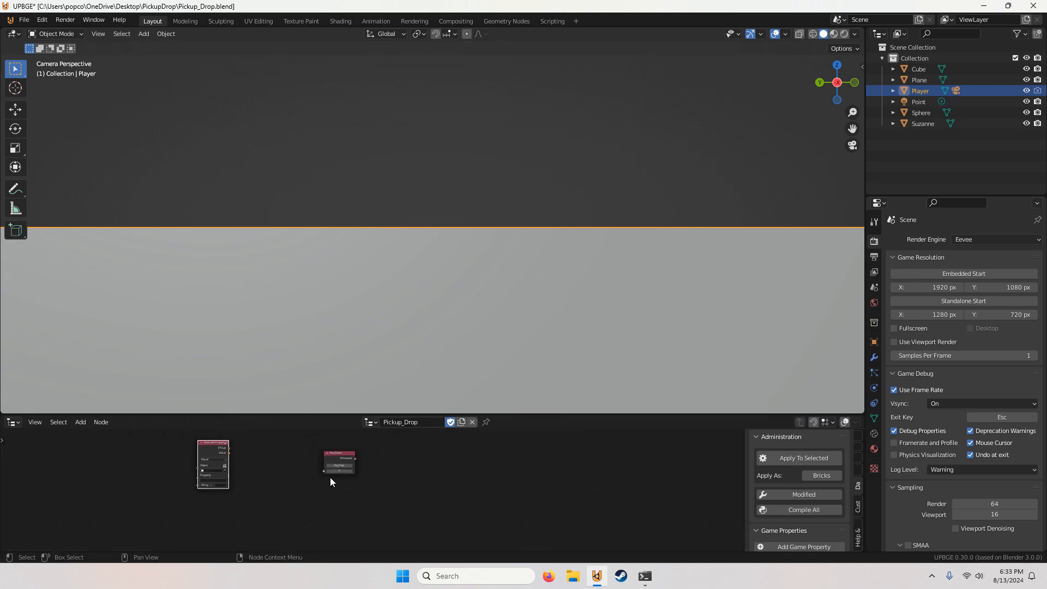
pyautogui.moveTo(213, 447); pyautogui.dragTo(334, 493)
pyautogui.scroll(3, 412, 478)
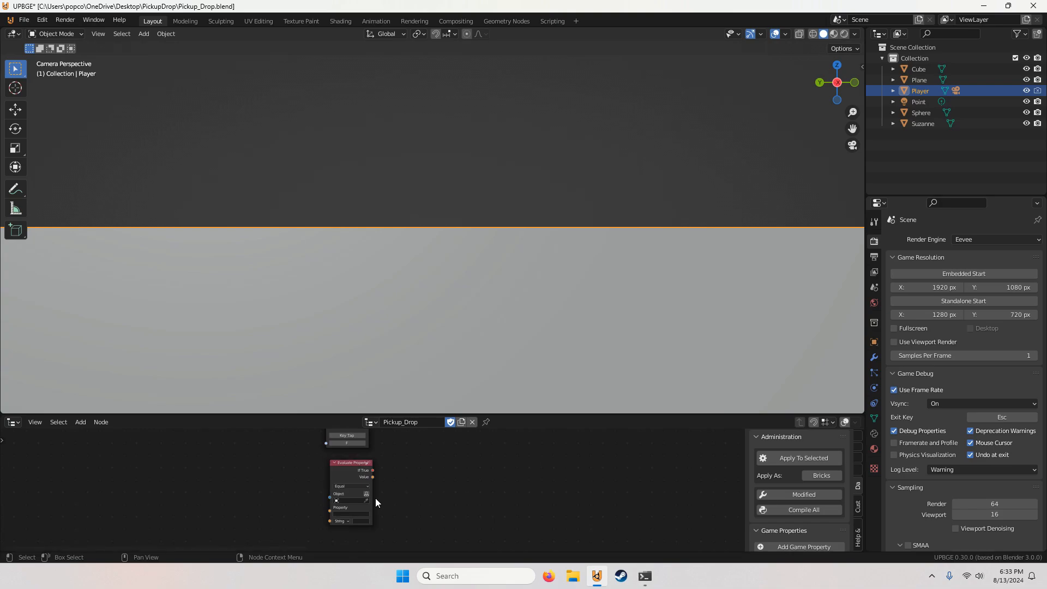
# Step: Make the Evaluate Property node use the tree's owner as its object and compare with an enabled Bool value
pyautogui.scroll(1, 365, 502)
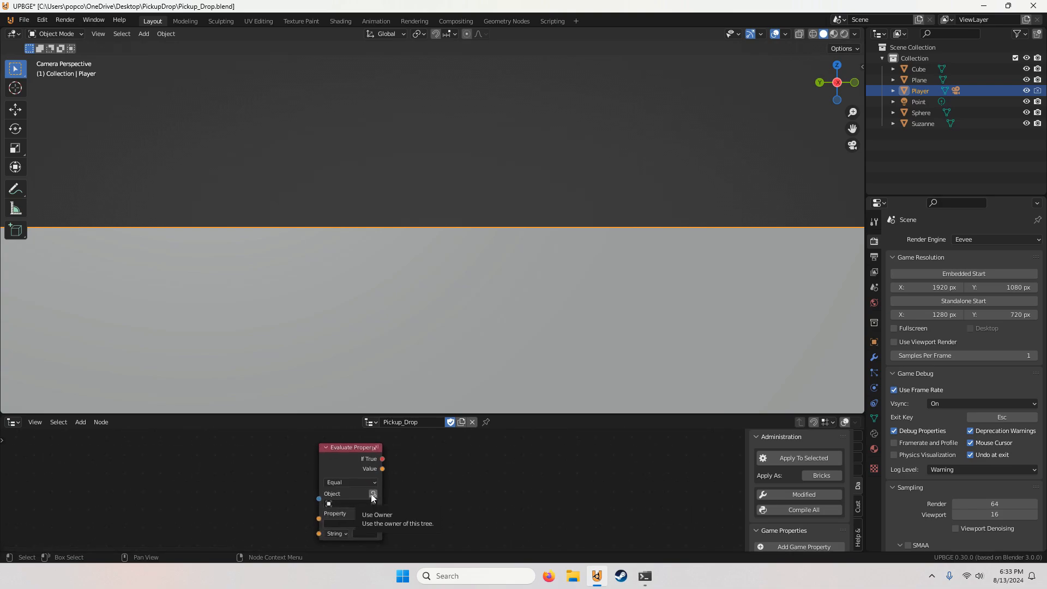
pyautogui.click(374, 493)
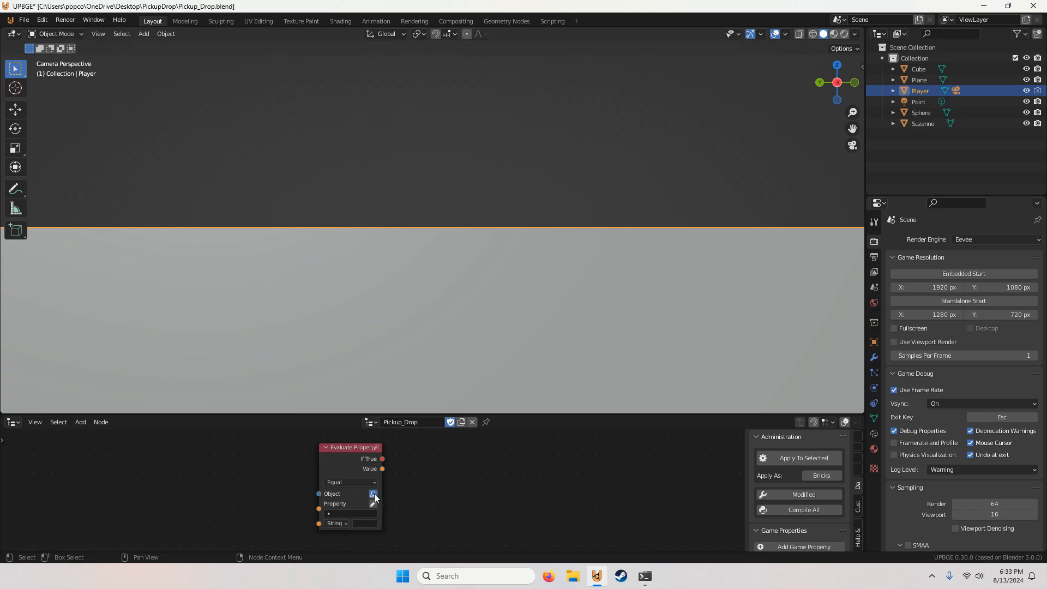
pyautogui.scroll(1, 384, 506)
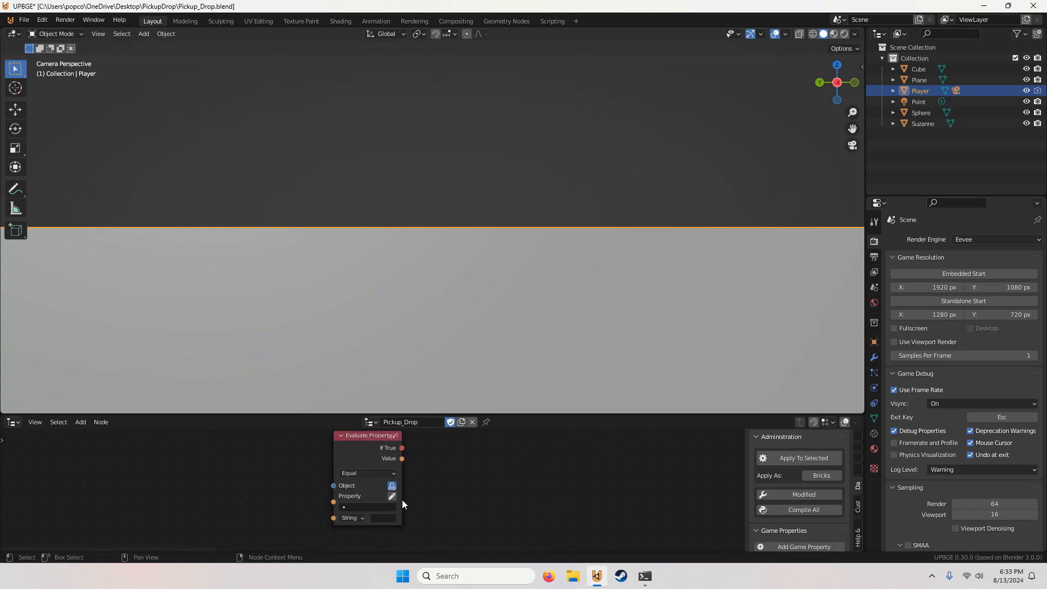
pyautogui.click(352, 521)
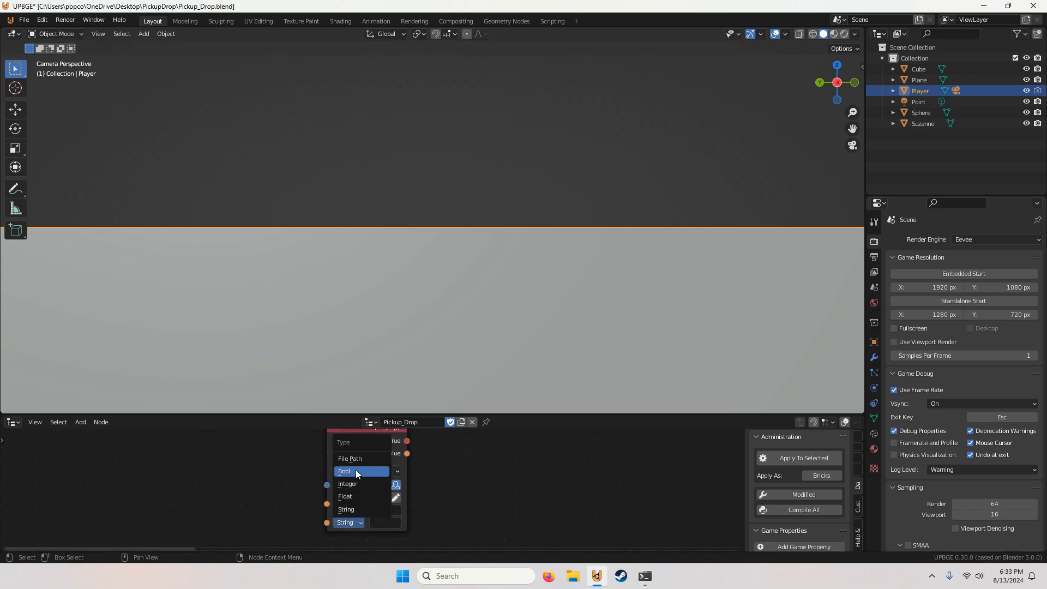
pyautogui.click(356, 469)
pyautogui.click(374, 510)
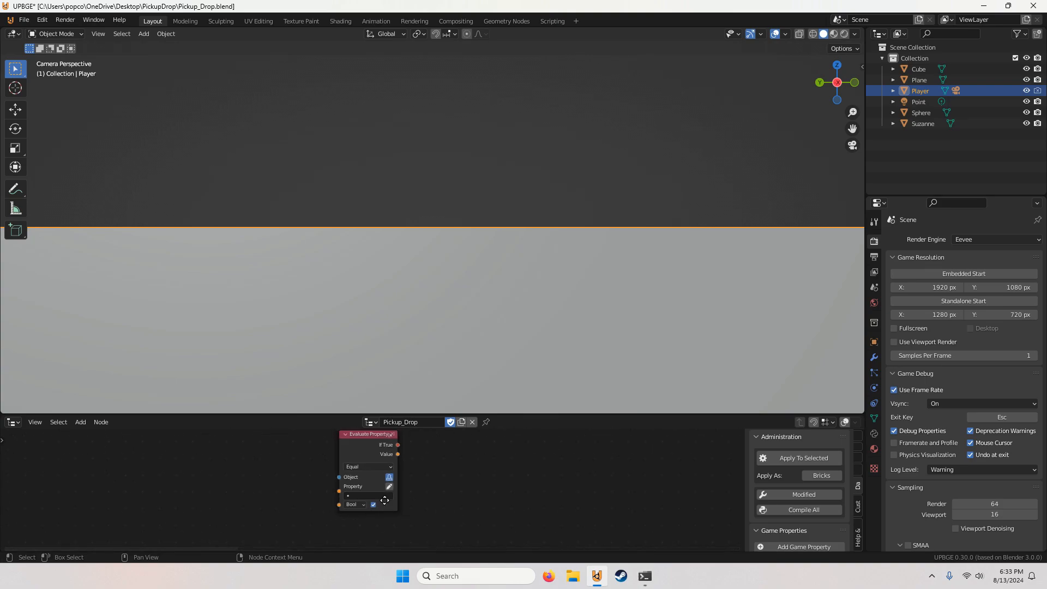
# Step: Set the property checked by the Evaluate Property node to c
pyautogui.click(394, 494)
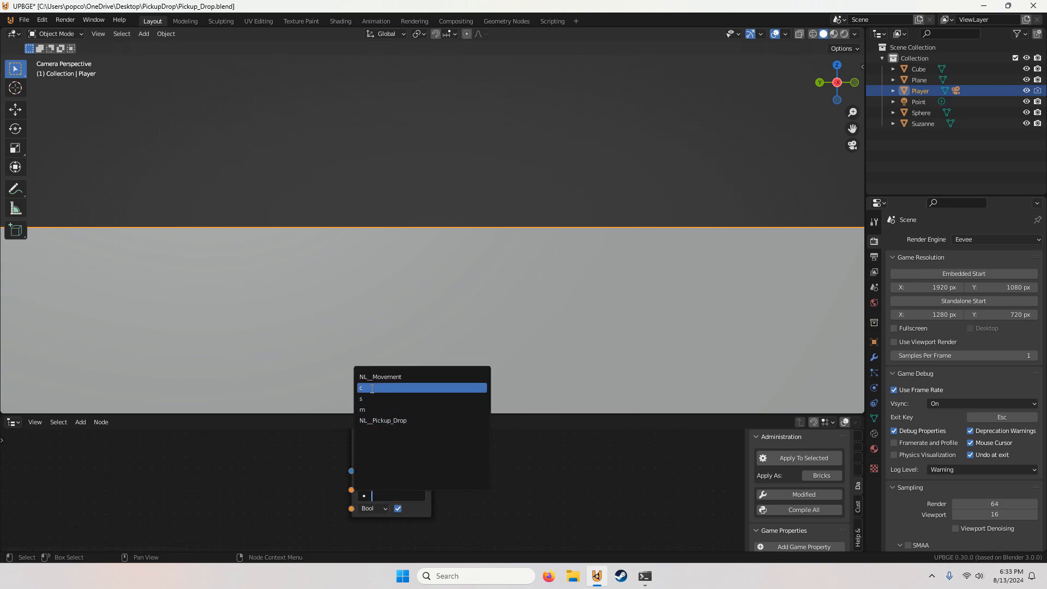
pyautogui.click(396, 387)
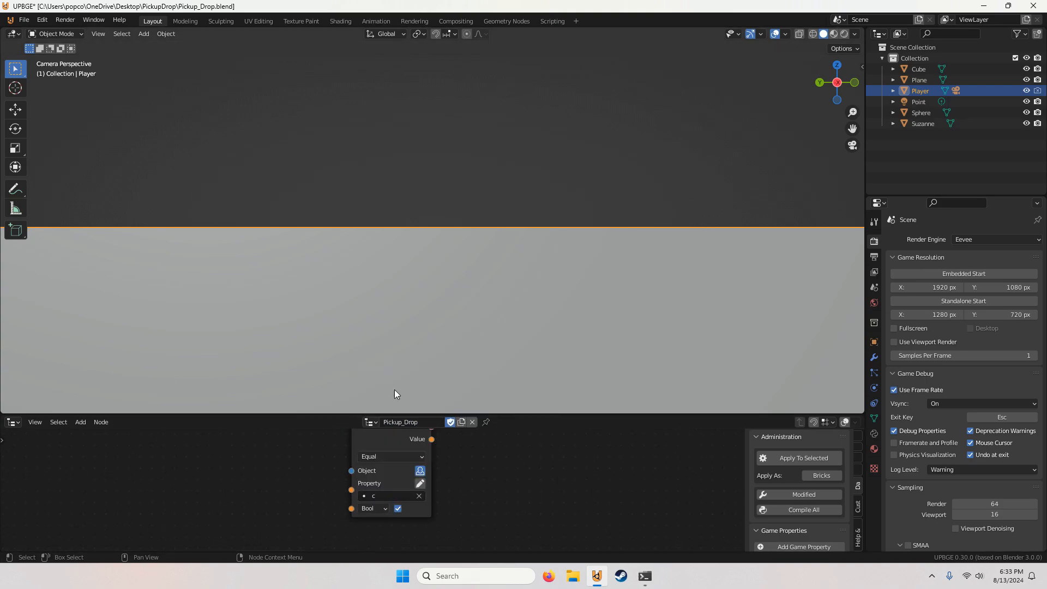
pyautogui.scroll(-4, 446, 469)
# Step: Find the And node by searching and add it to the node tree
pyautogui.moveTo(442, 464); pyautogui.dragTo(338, 476, button='middle')
pyautogui.click(80, 422)
pyautogui.click(94, 408)
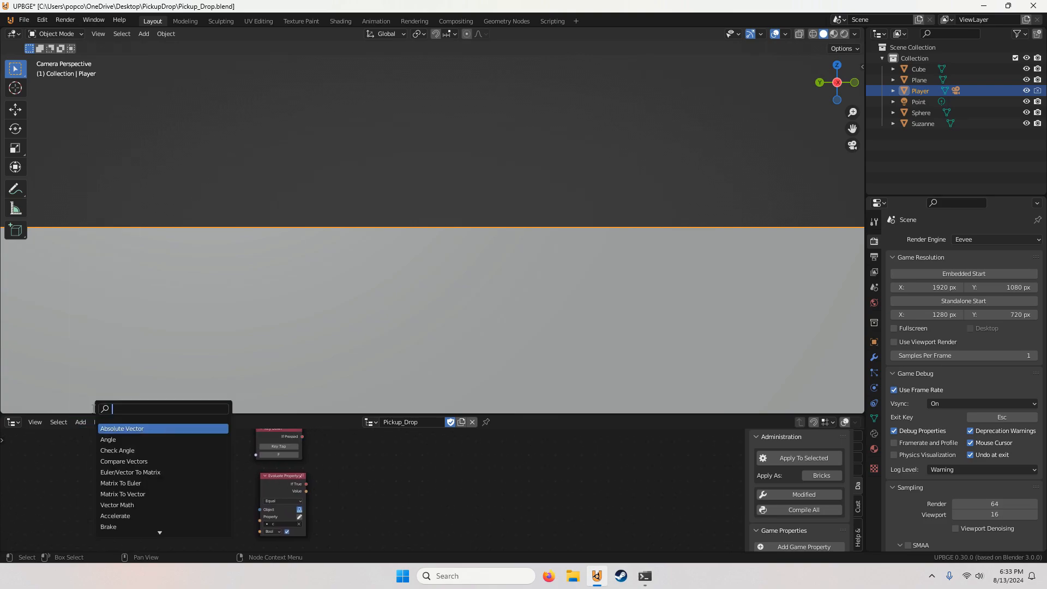
pyautogui.write('and')
pyautogui.click(121, 428)
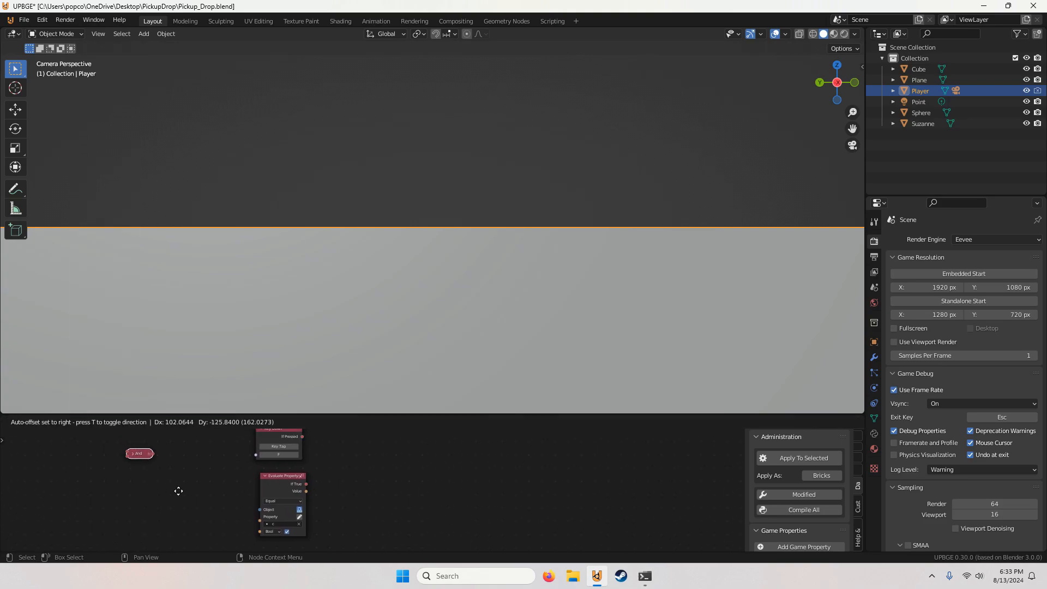
pyautogui.rightClick(166, 461)
pyautogui.scroll(-4, 151, 451)
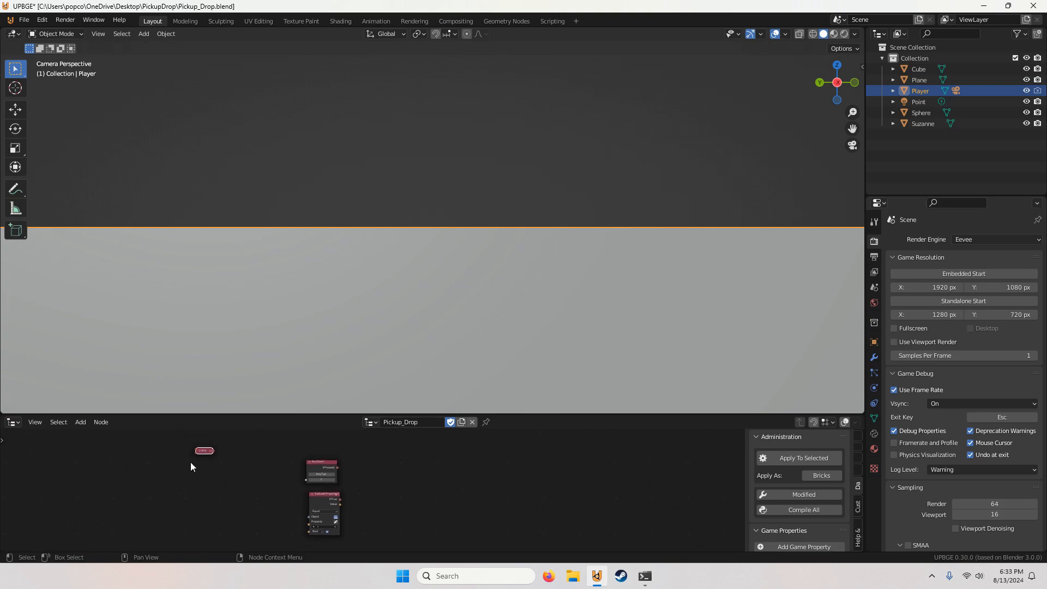
# Step: Move the And node beside the Key Down and Evaluate Property nodes and feed their If Pressed and If True outputs into it
pyautogui.moveTo(204, 450); pyautogui.dragTo(370, 483)
pyautogui.scroll(3, 366, 478)
pyautogui.moveTo(325, 459); pyautogui.dragTo(329, 504)
pyautogui.moveTo(363, 497); pyautogui.dragTo(309, 494, button='middle')
pyautogui.scroll(-3, 285, 497)
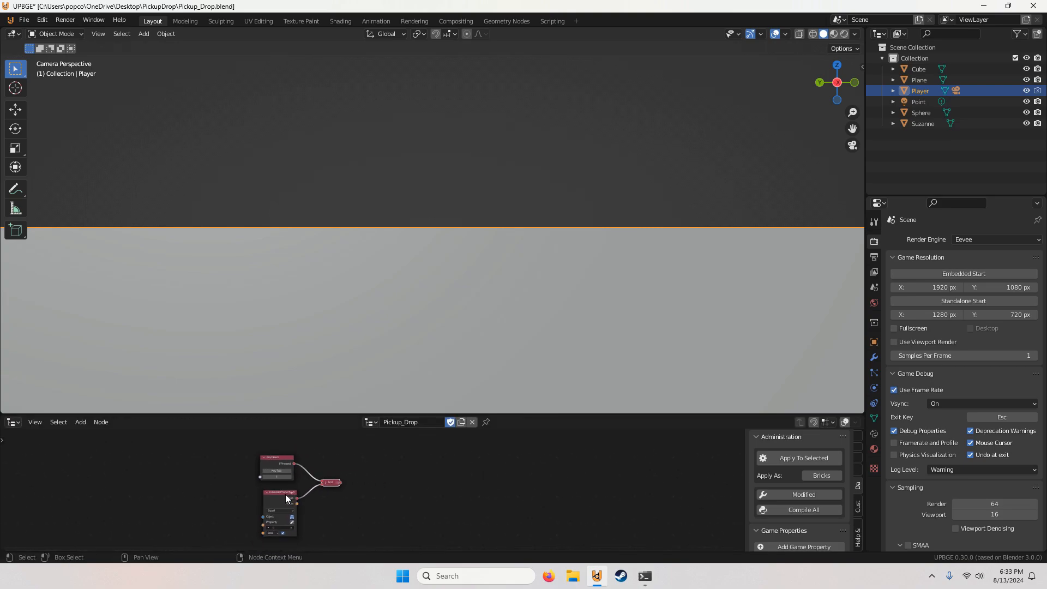
pyautogui.moveTo(371, 464); pyautogui.dragTo(289, 516)
pyautogui.moveTo(321, 471); pyautogui.dragTo(308, 472)
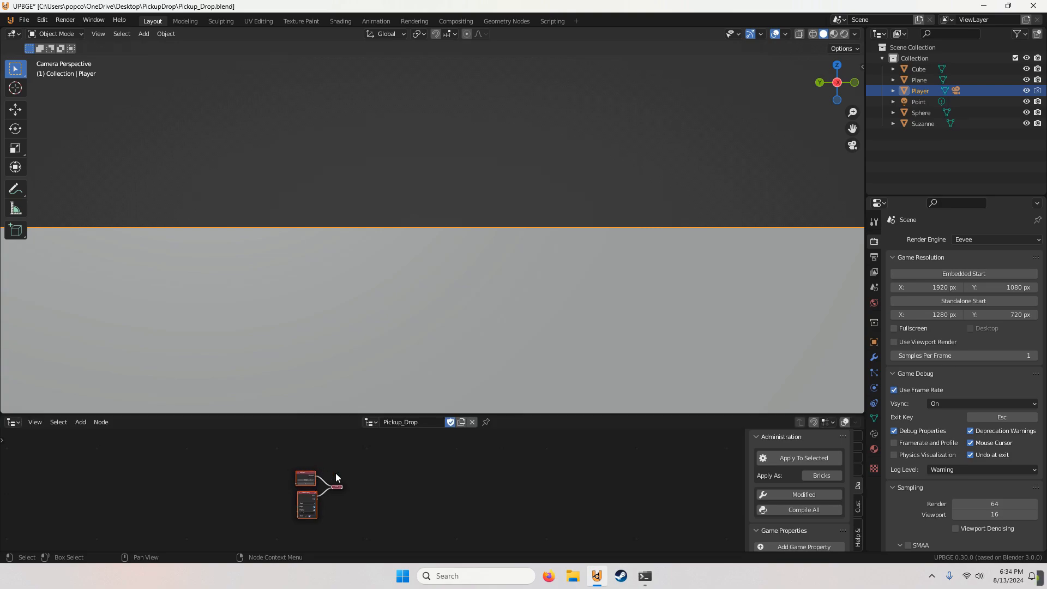
pyautogui.click(354, 484)
pyautogui.moveTo(357, 485); pyautogui.dragTo(383, 480, button='middle')
pyautogui.scroll(4, 385, 481)
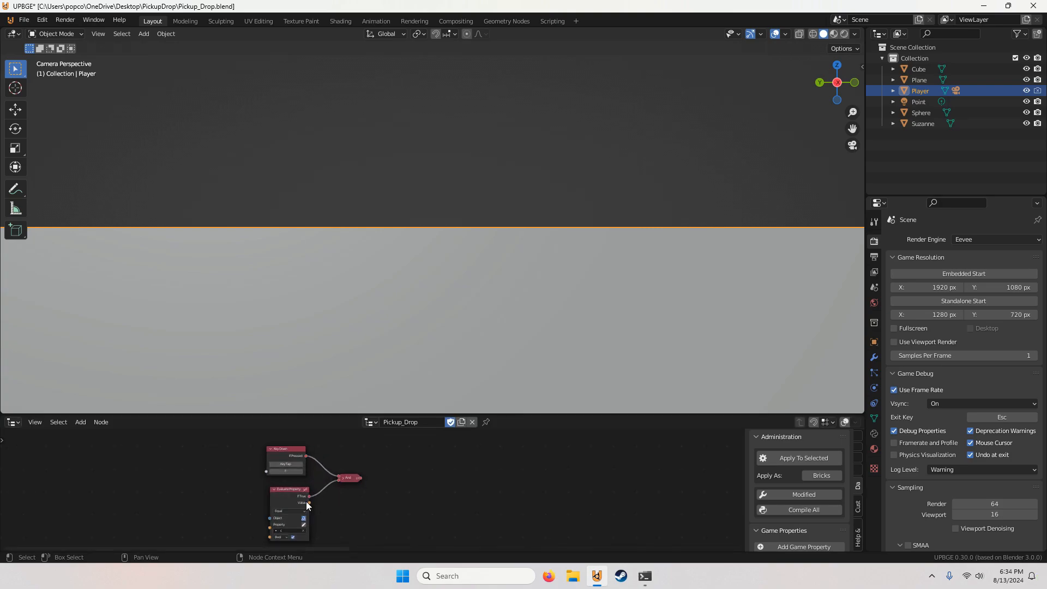
# Step: Find the Set Property node by searching and add it to the node tree
pyautogui.click(81, 421)
pyautogui.click(88, 409)
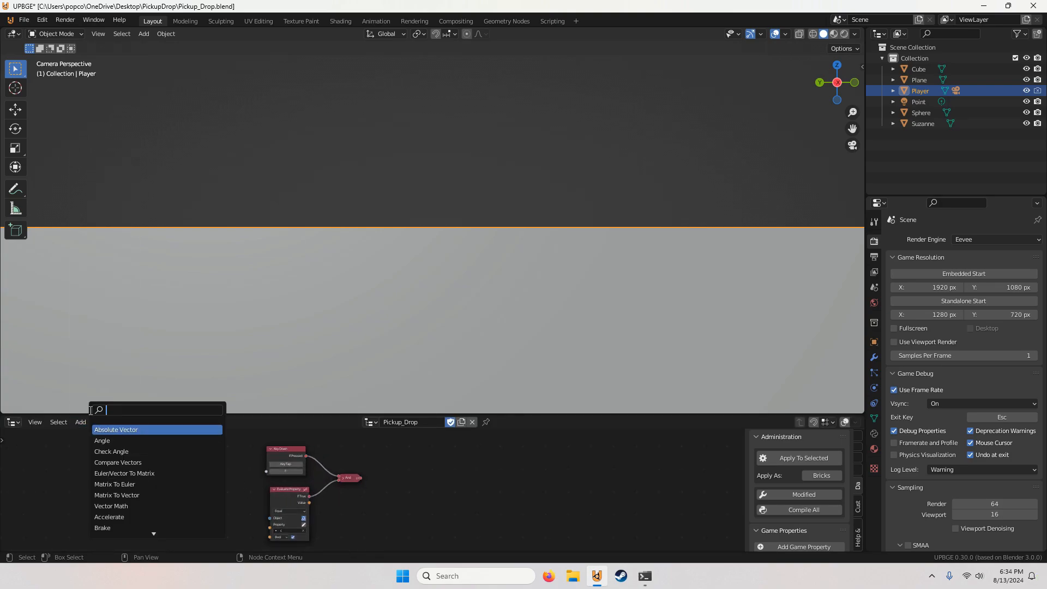
pyautogui.write('set')
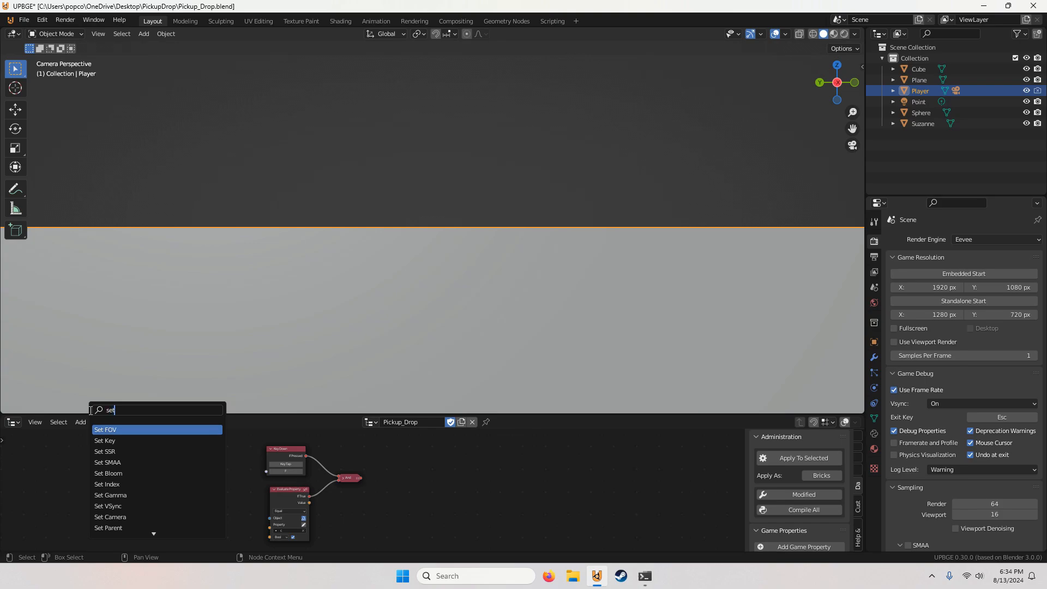
pyautogui.write(' prop')
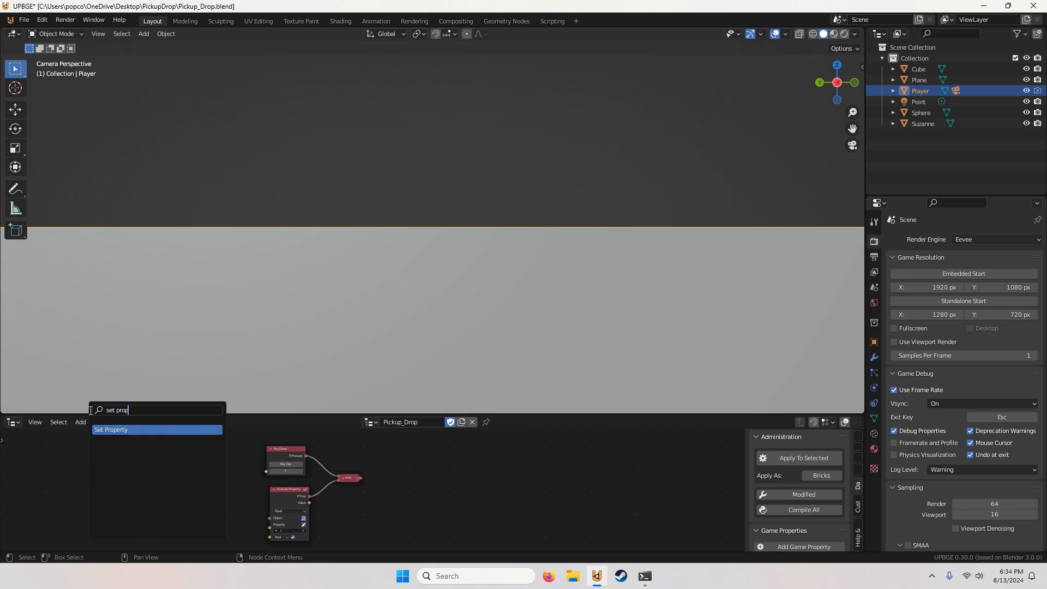
pyautogui.click(113, 430)
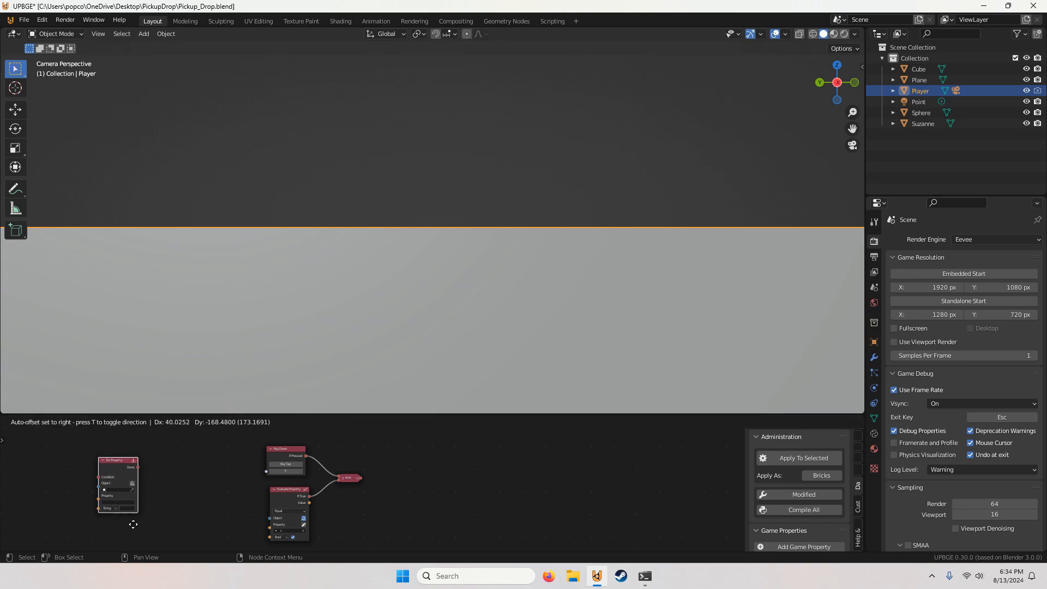
pyautogui.click(97, 520)
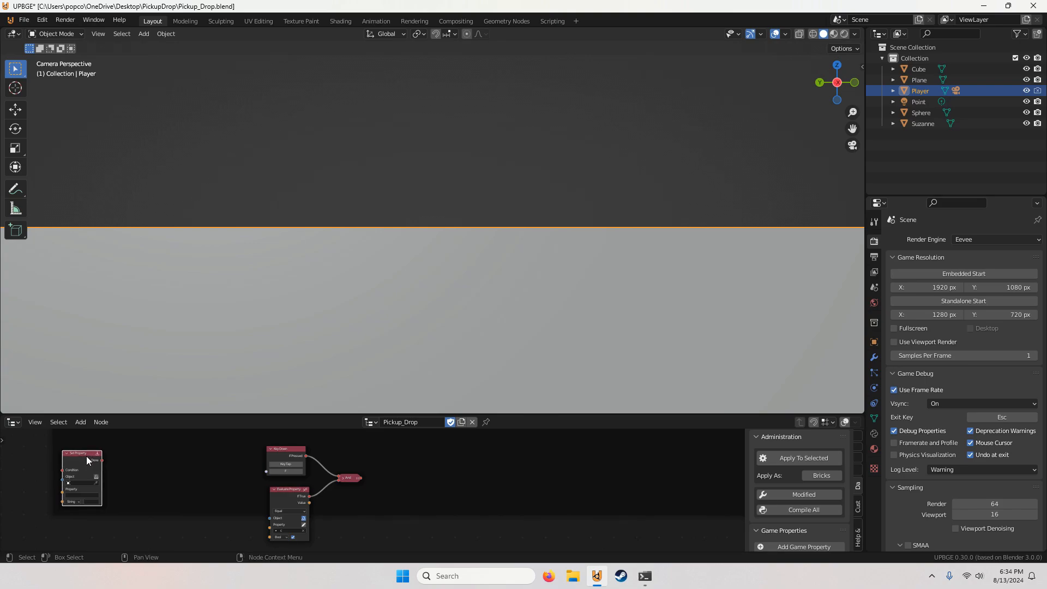
# Step: Move the Set Property node to the right of the And node and link the And output to its Condition input
pyautogui.scroll(-2, 116, 458)
pyautogui.moveTo(183, 464); pyautogui.dragTo(395, 480)
pyautogui.scroll(3, 395, 479)
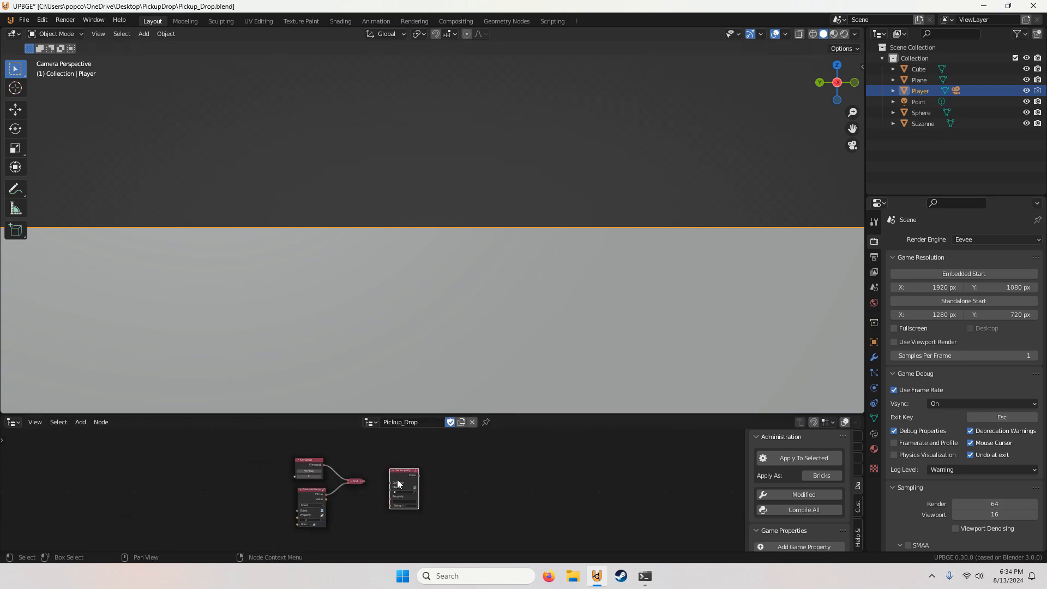
pyautogui.scroll(-6, 396, 480)
pyautogui.scroll(-3, 381, 494)
pyautogui.scroll(5, 362, 489)
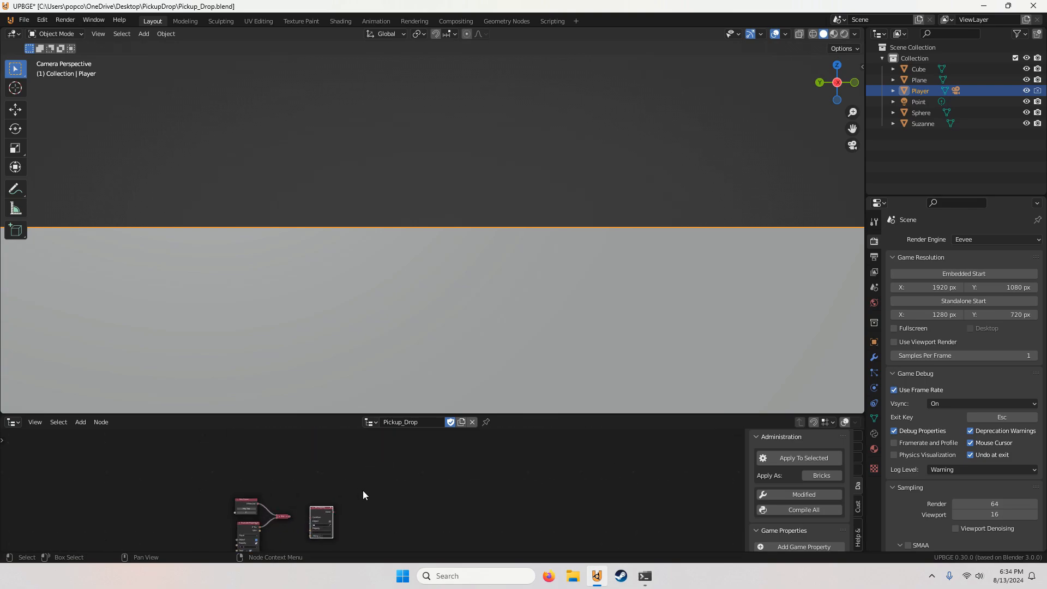
pyautogui.scroll(1, 294, 496)
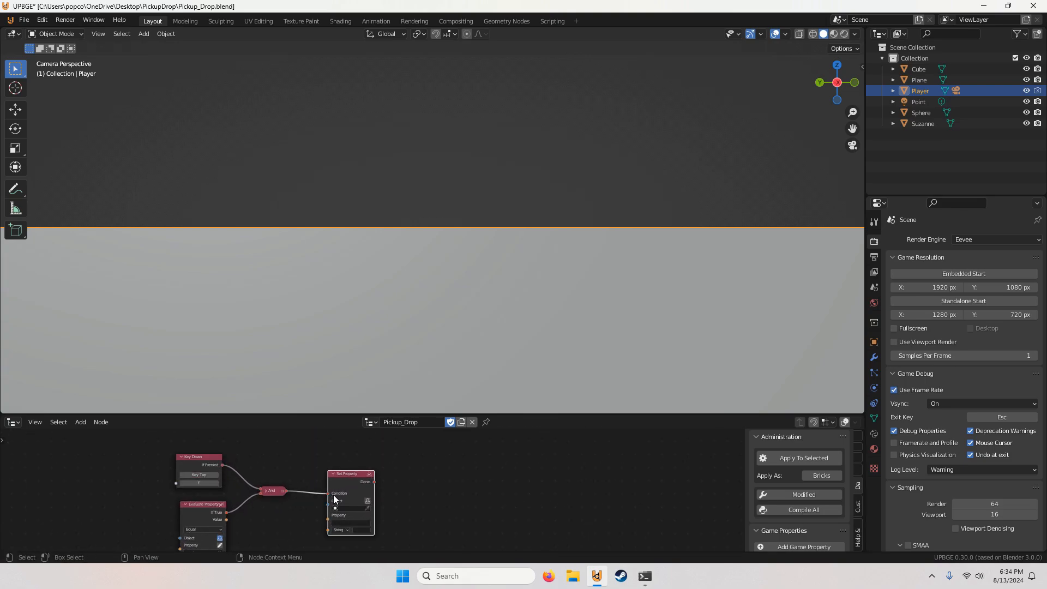
pyautogui.scroll(1, 297, 498)
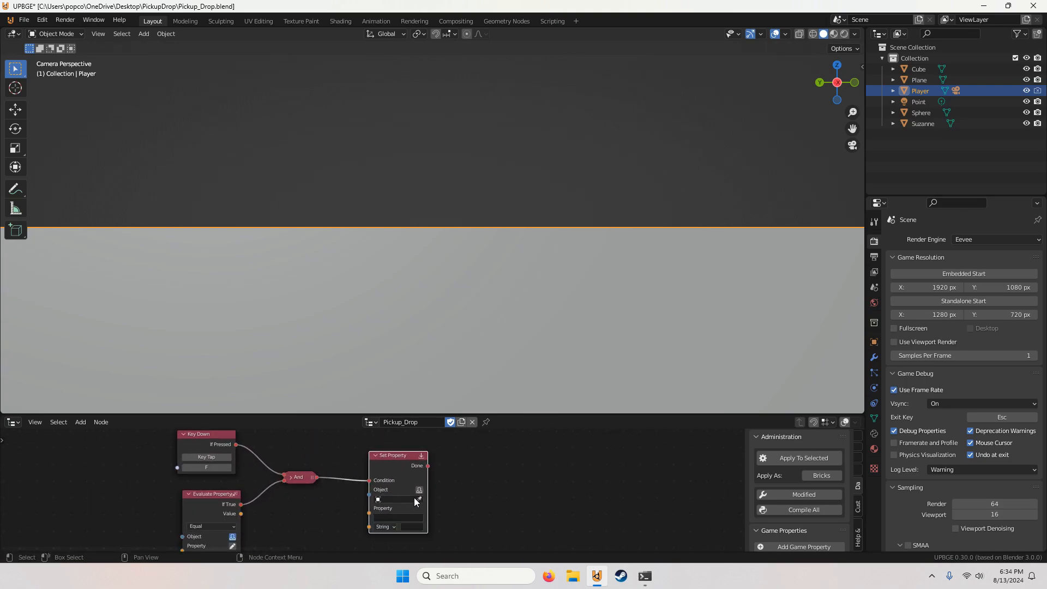
# Step: Make the Set Property node use the tree's owner as its object and set property c to an unchecked Bool value
pyautogui.click(419, 489)
pyautogui.scroll(1, 433, 516)
pyautogui.click(395, 510)
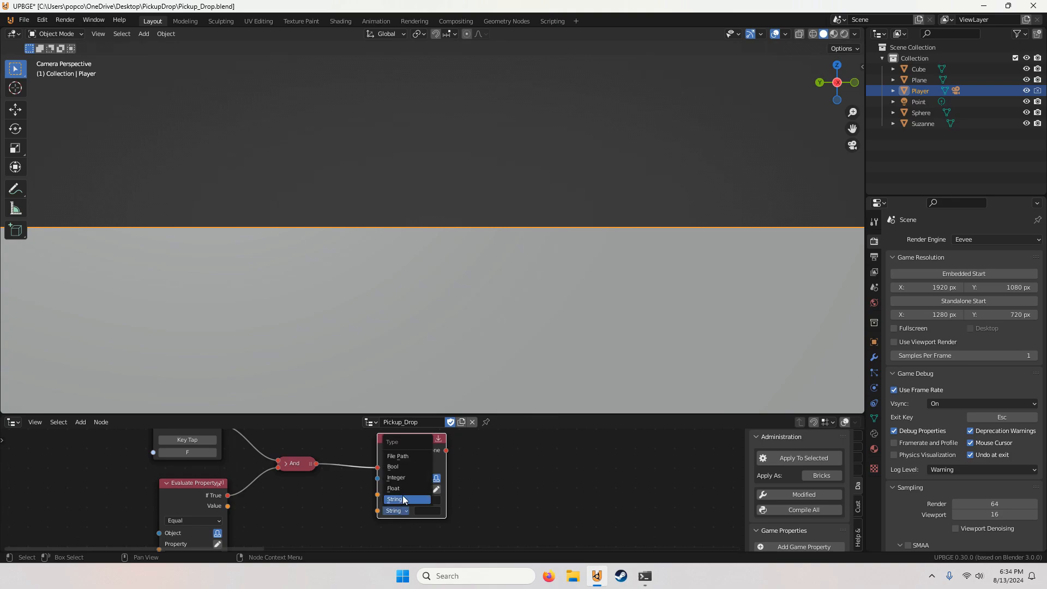
pyautogui.click(402, 466)
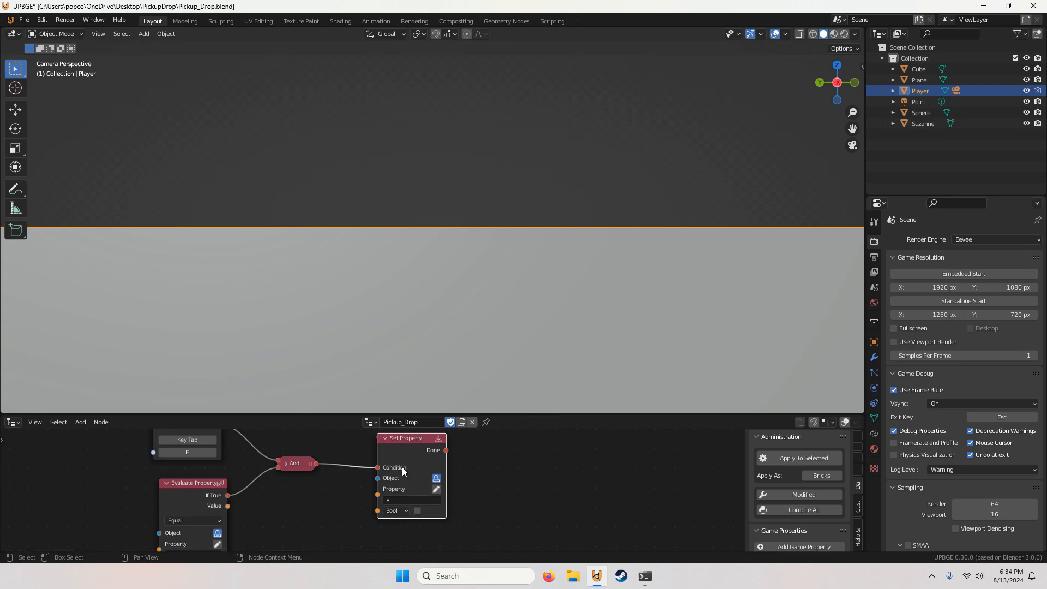
pyautogui.click(416, 499)
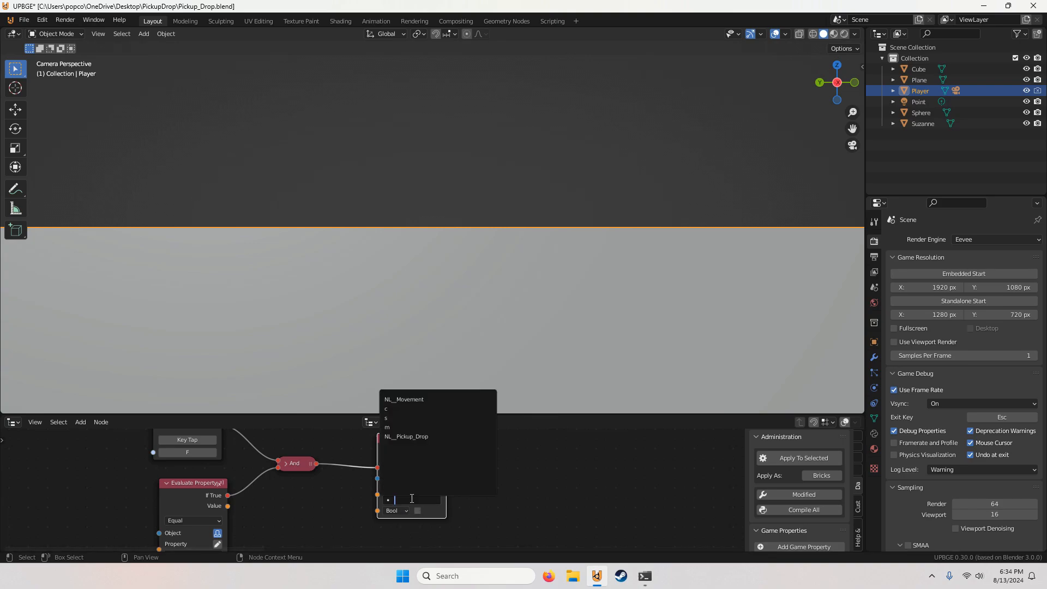
pyautogui.click(399, 409)
# Step: Find the Set Physics node by searching and add it to the node tree
pyautogui.scroll(-5, 459, 488)
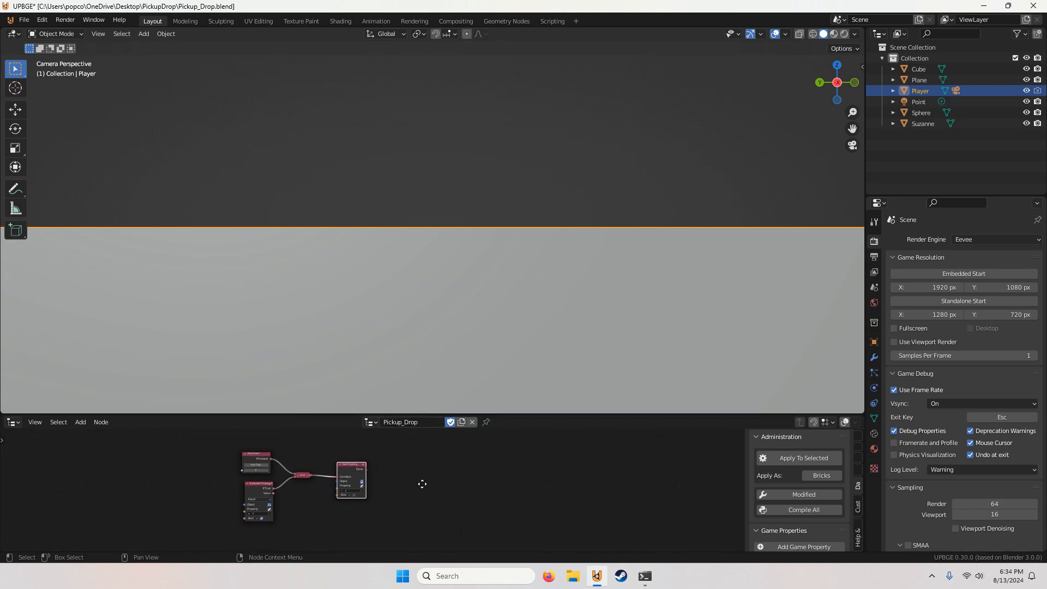
pyautogui.click(79, 424)
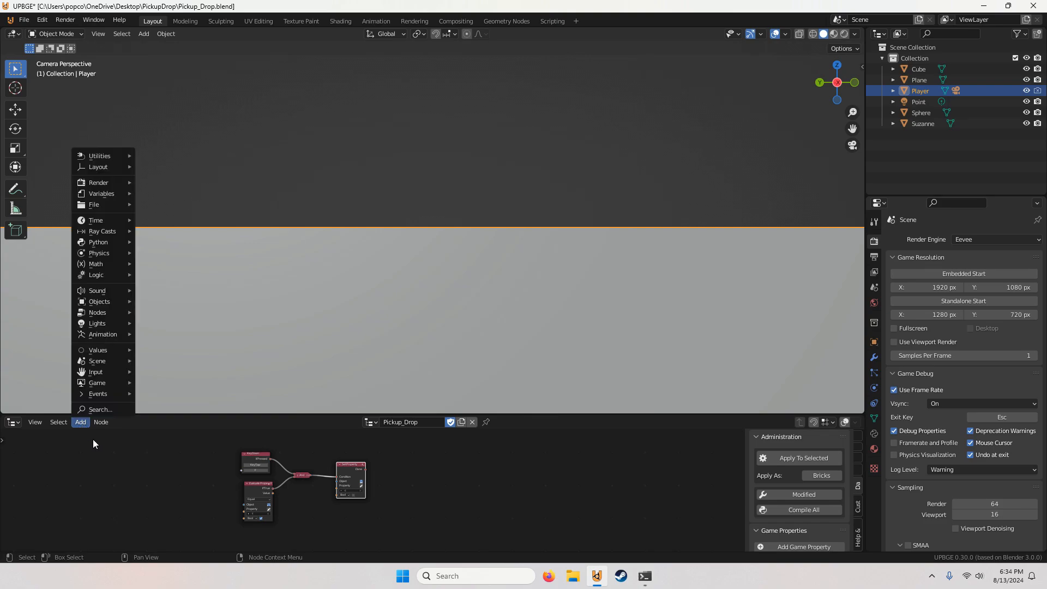
pyautogui.scroll(-4, 221, 518)
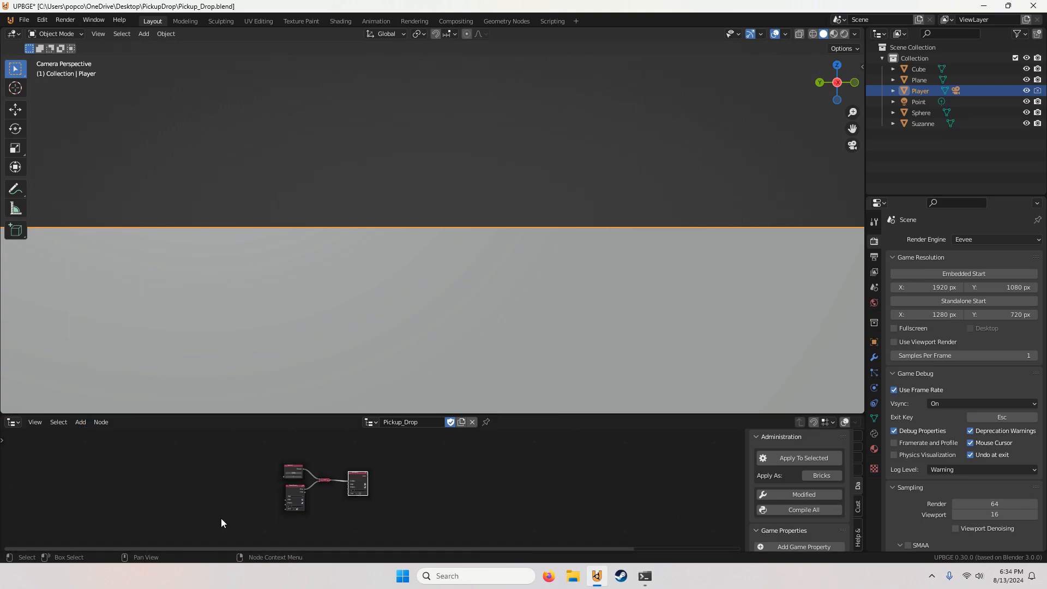
pyautogui.click(80, 422)
pyautogui.write('set')
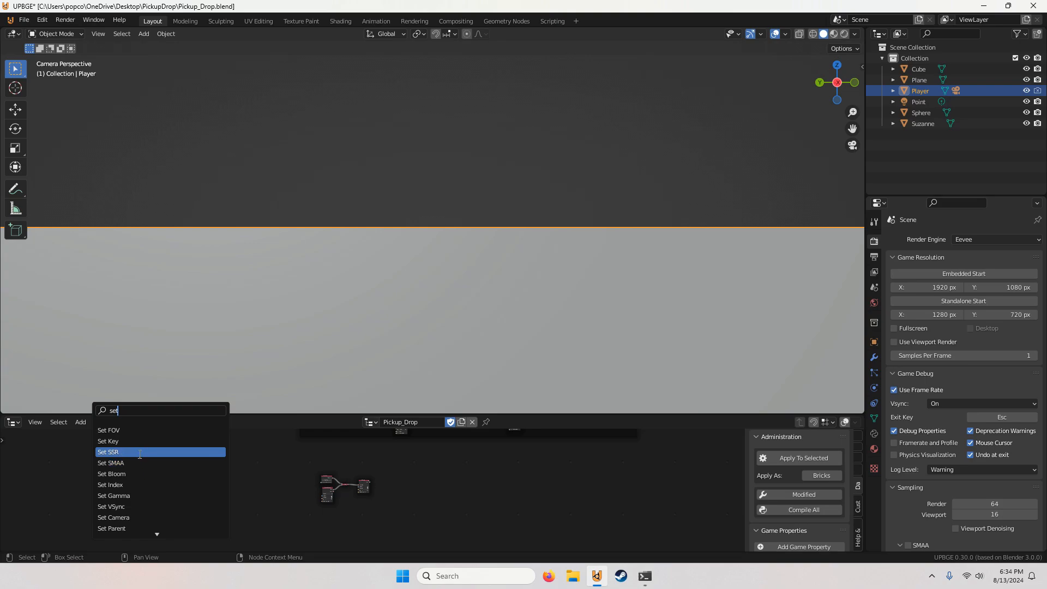
pyautogui.write(' ph')
pyautogui.click(131, 431)
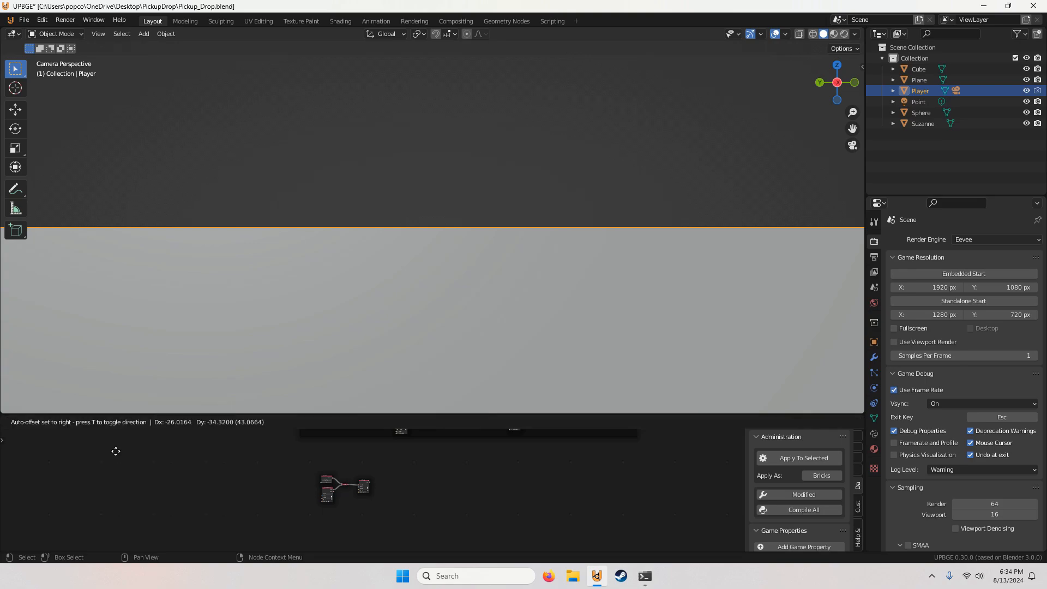
pyautogui.moveTo(134, 481); pyautogui.dragTo(165, 525, button='middle')
pyautogui.scroll(1, 185, 510)
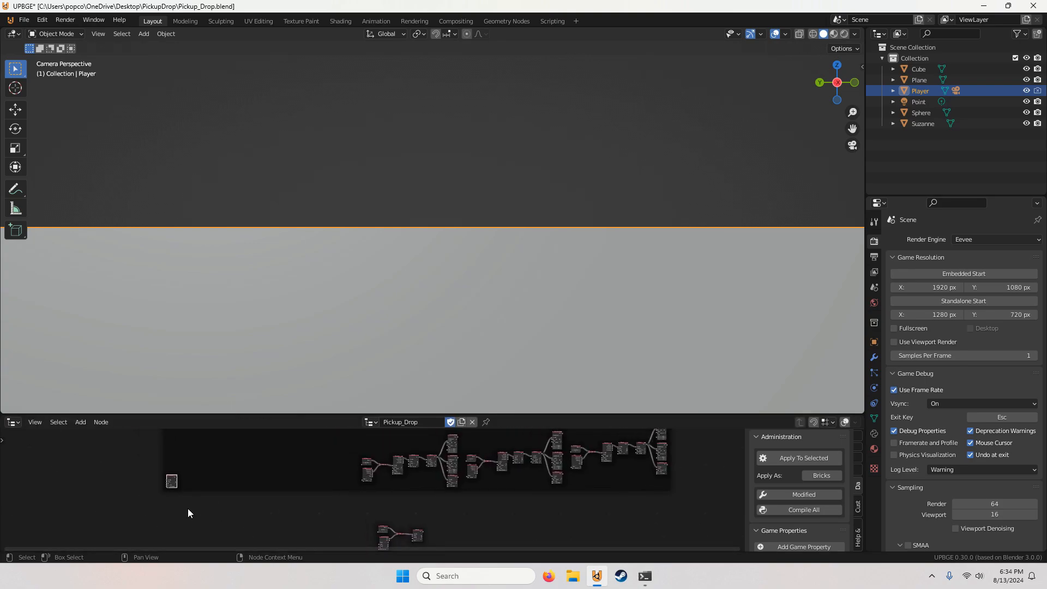
# Step: Detach the Set Physics node from the frame, place it right of Set Property and link Set Property's Done output to its Condition
pyautogui.hotkey('alt', 'p')
pyautogui.moveTo(172, 470); pyautogui.dragTo(454, 532)
pyautogui.moveTo(438, 526); pyautogui.dragTo(376, 485, button='middle')
pyautogui.scroll(8, 373, 517)
pyautogui.click(365, 503)
pyautogui.scroll(3, 376, 489)
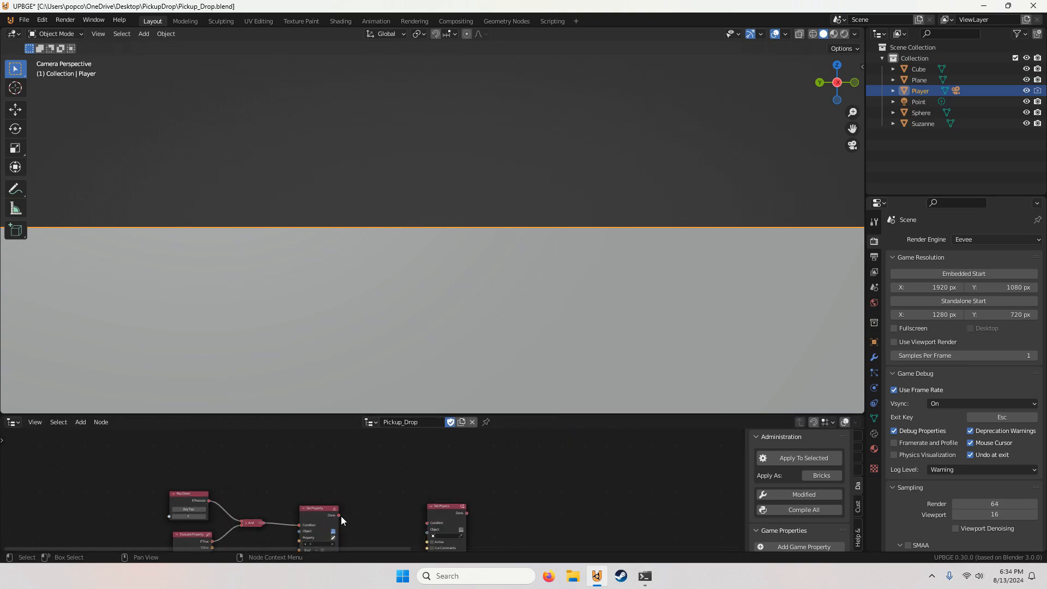
pyautogui.moveTo(338, 515); pyautogui.dragTo(382, 506)
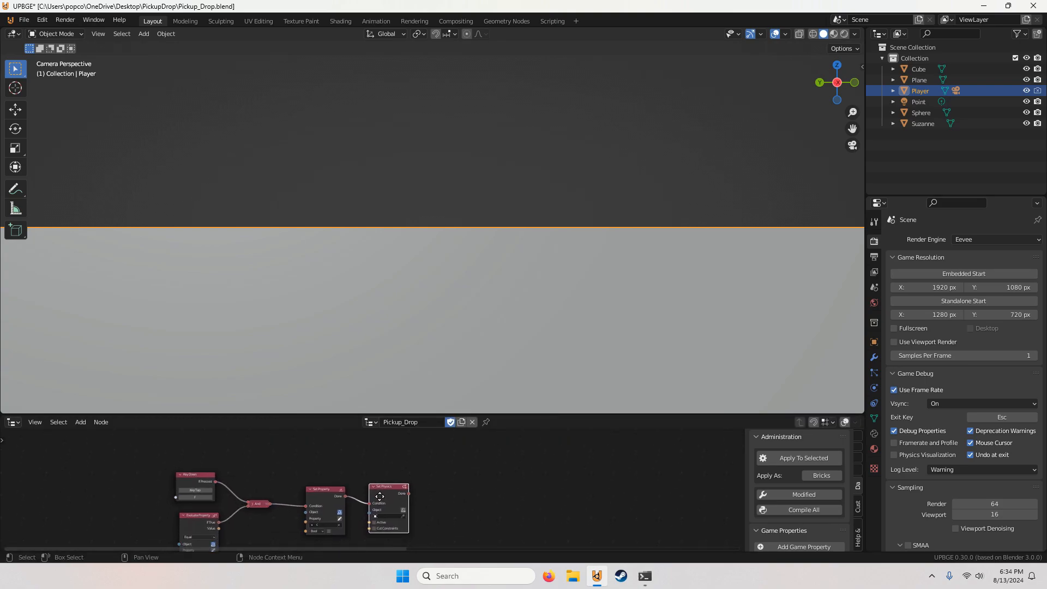
# Step: Enable Active on the Set Physics node and choose Cube as its object
pyautogui.scroll(2, 390, 498)
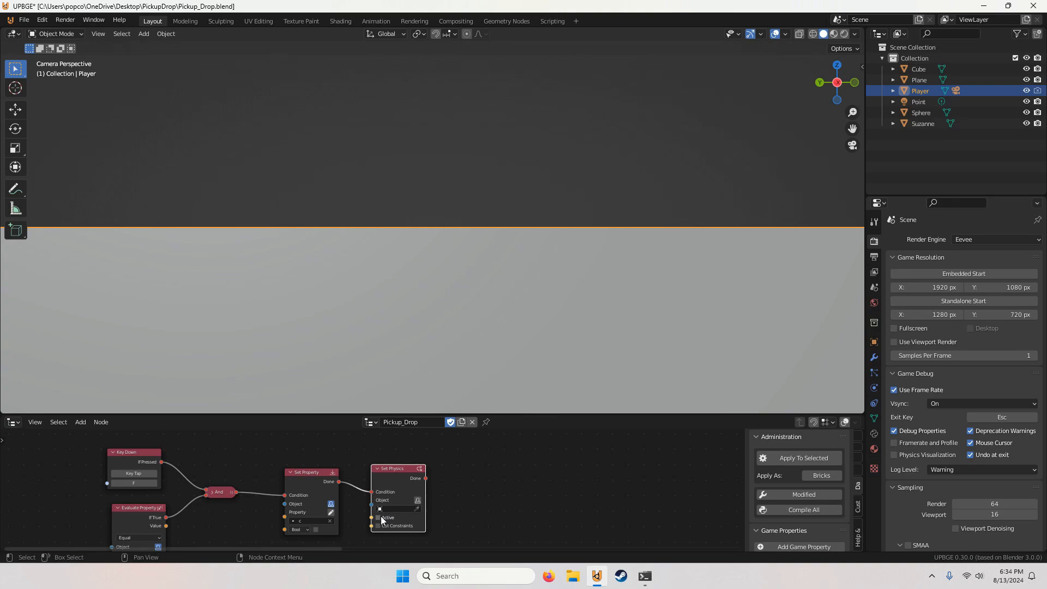
pyautogui.scroll(2, 390, 518)
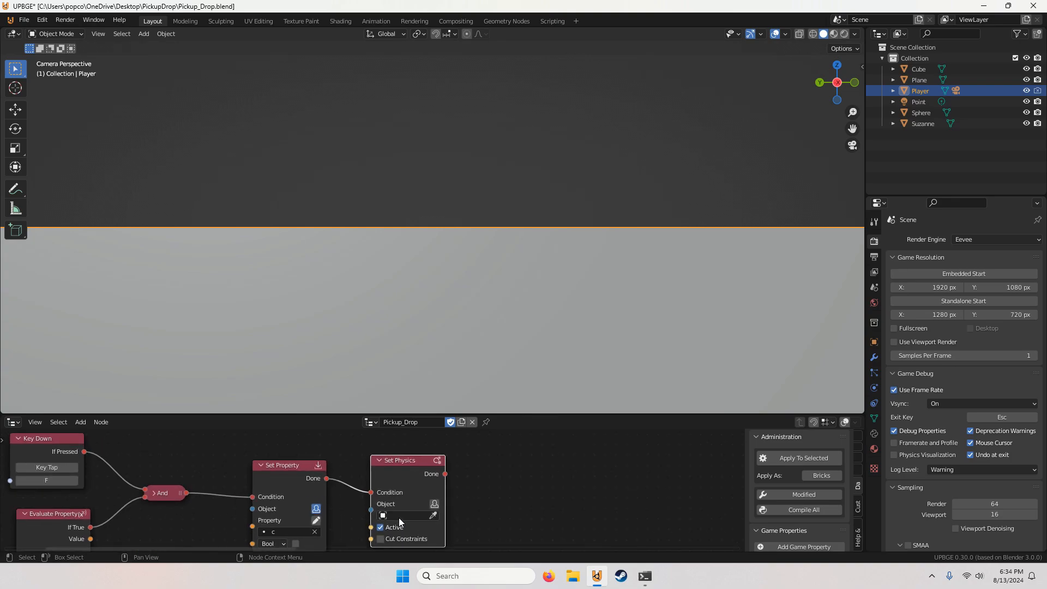
pyautogui.click(408, 517)
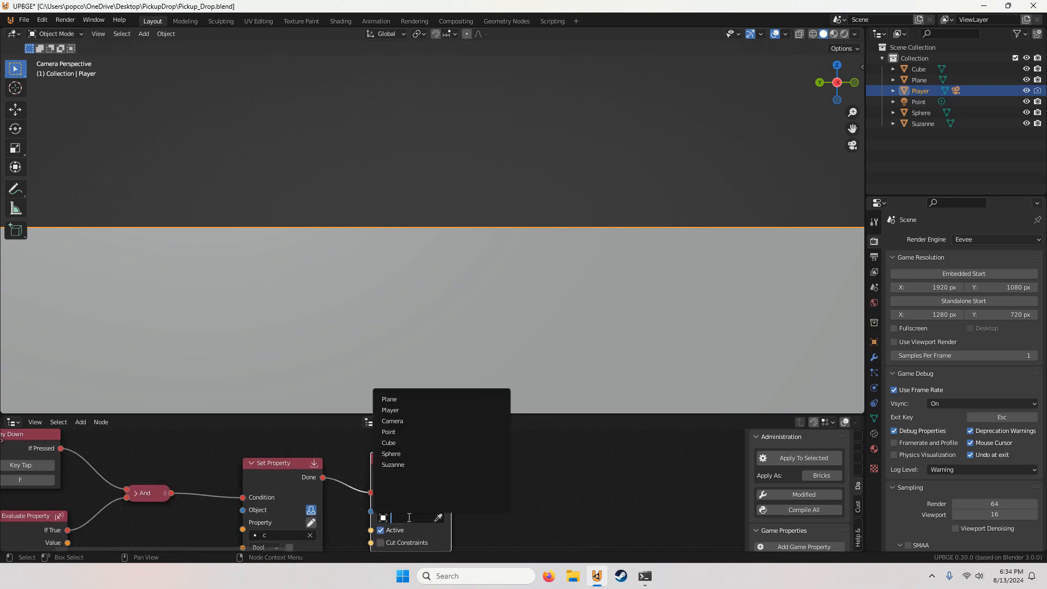
pyautogui.click(399, 442)
pyautogui.scroll(-2, 435, 483)
pyautogui.moveTo(393, 489); pyautogui.dragTo(380, 489, button='middle')
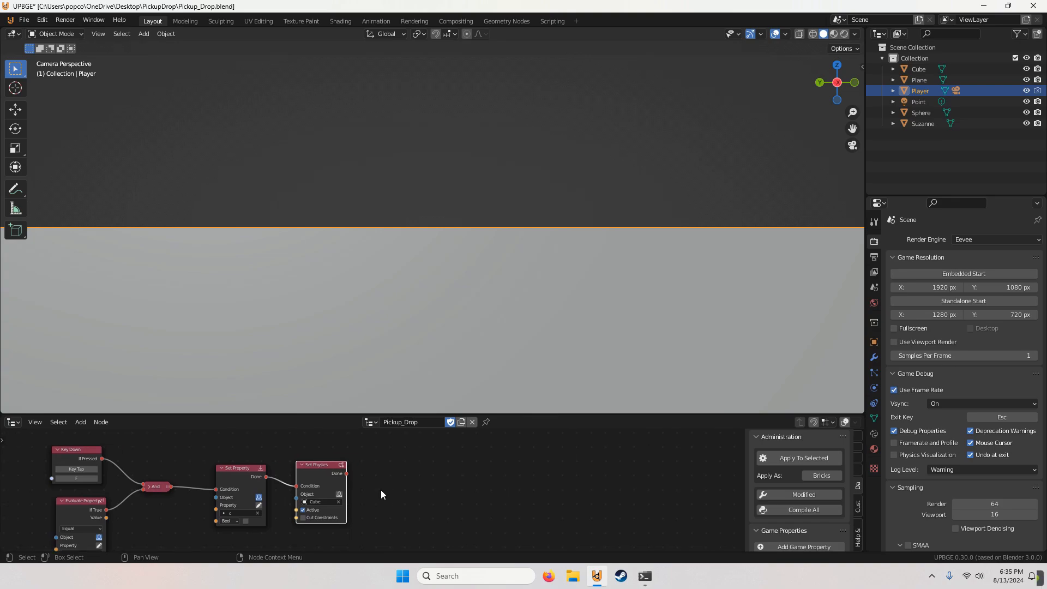
pyautogui.scroll(-4, 380, 489)
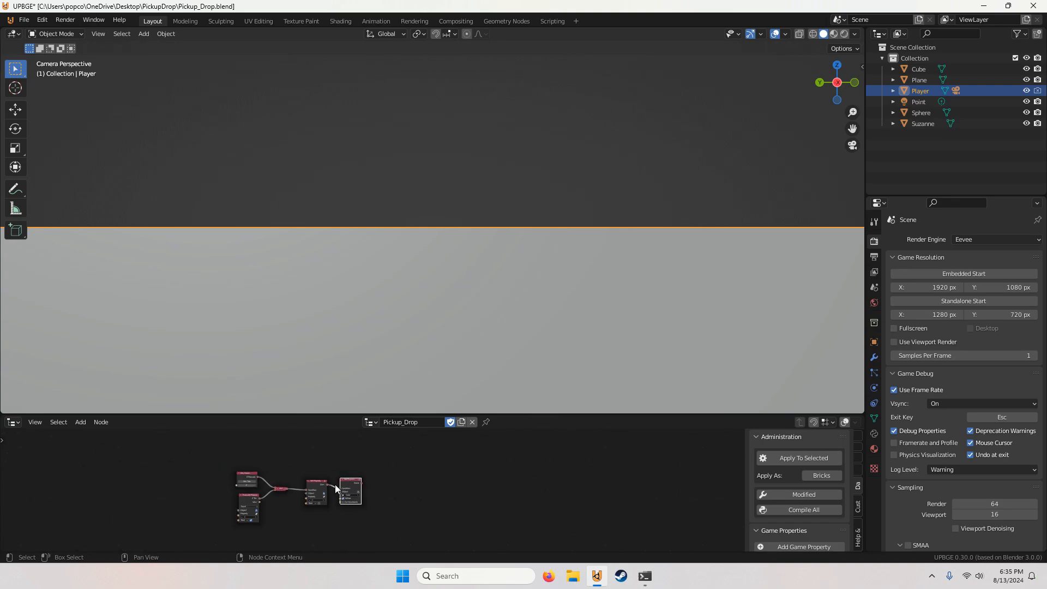
pyautogui.scroll(3, 335, 484)
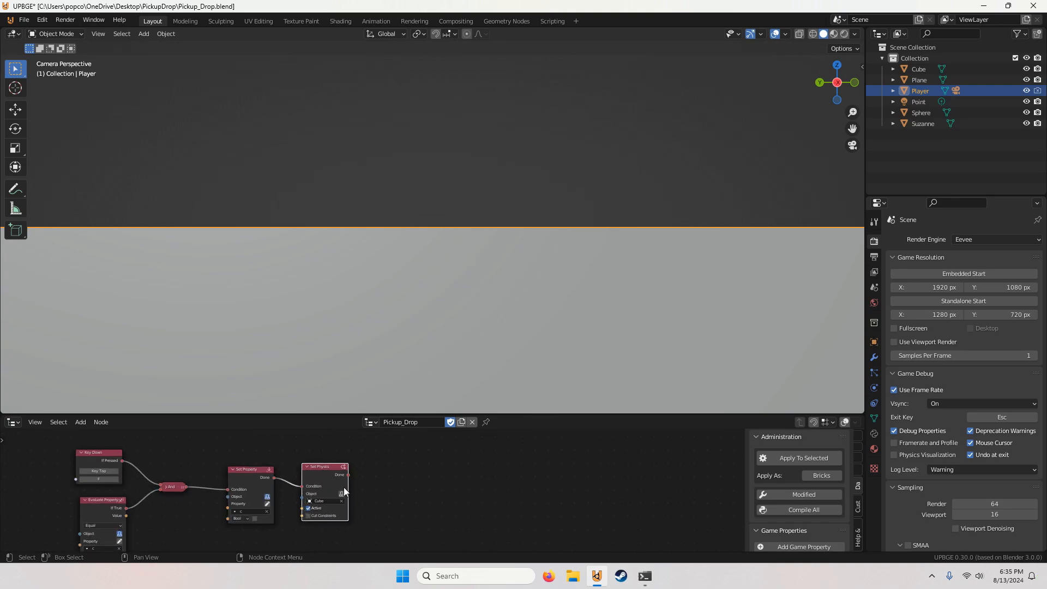
pyautogui.scroll(-7, 329, 490)
pyautogui.moveTo(296, 496); pyautogui.dragTo(403, 474, button='middle')
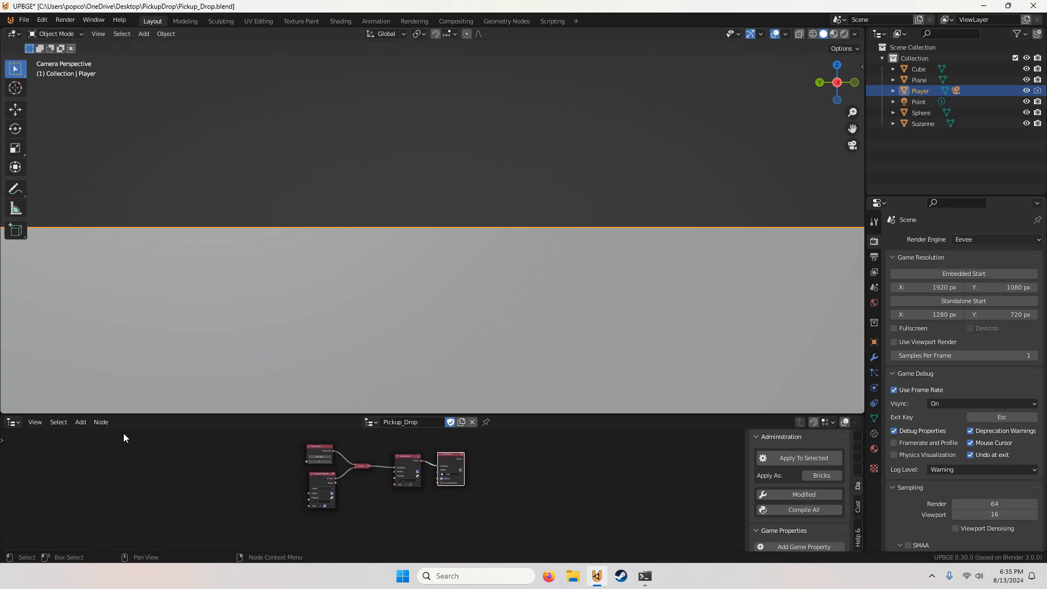
pyautogui.click(81, 422)
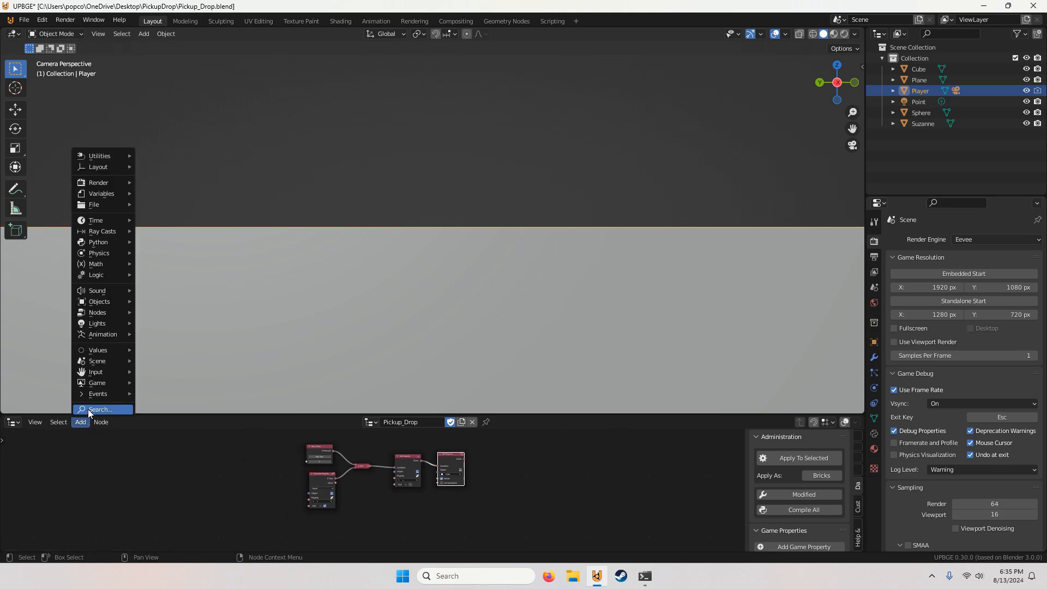
pyautogui.click(87, 409)
pyautogui.scroll(-6, 169, 452)
pyautogui.scroll(-4, 253, 514)
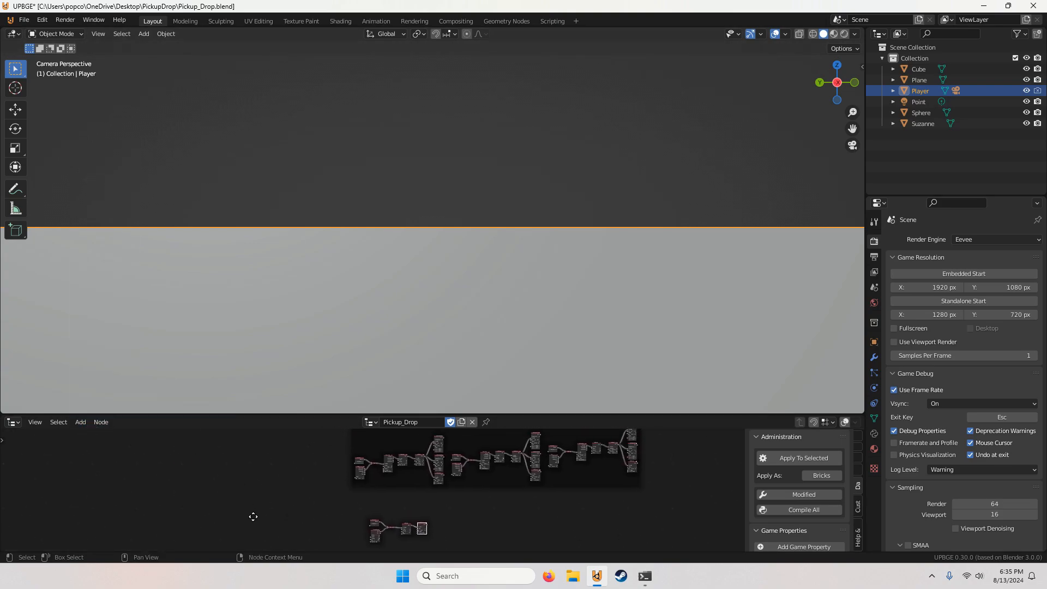
pyautogui.moveTo(353, 505); pyautogui.dragTo(314, 467, button='middle')
pyautogui.scroll(8, 306, 469)
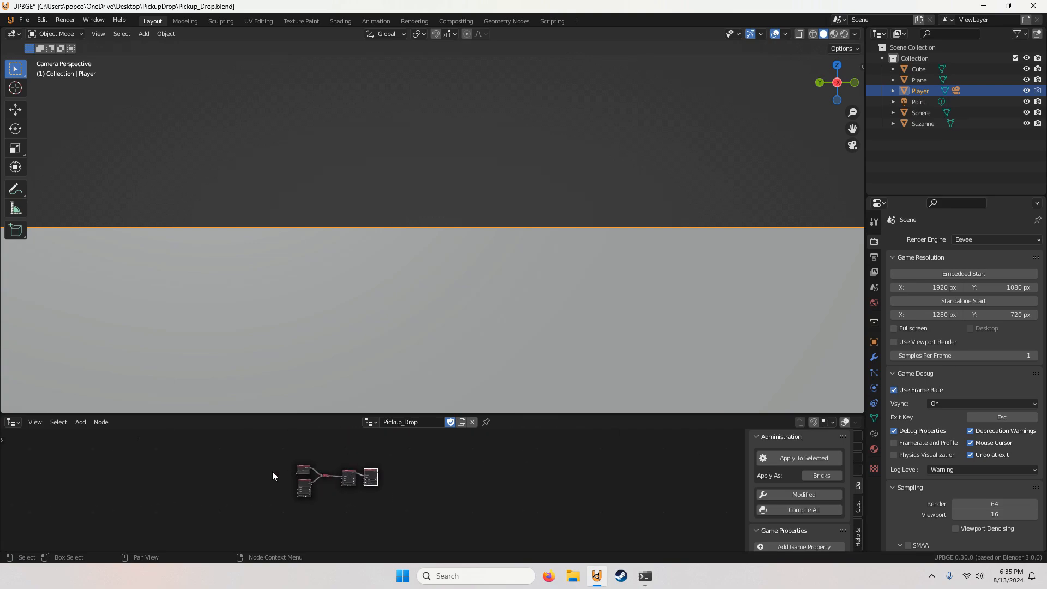
pyautogui.scroll(-5, 223, 461)
pyautogui.scroll(8, 283, 487)
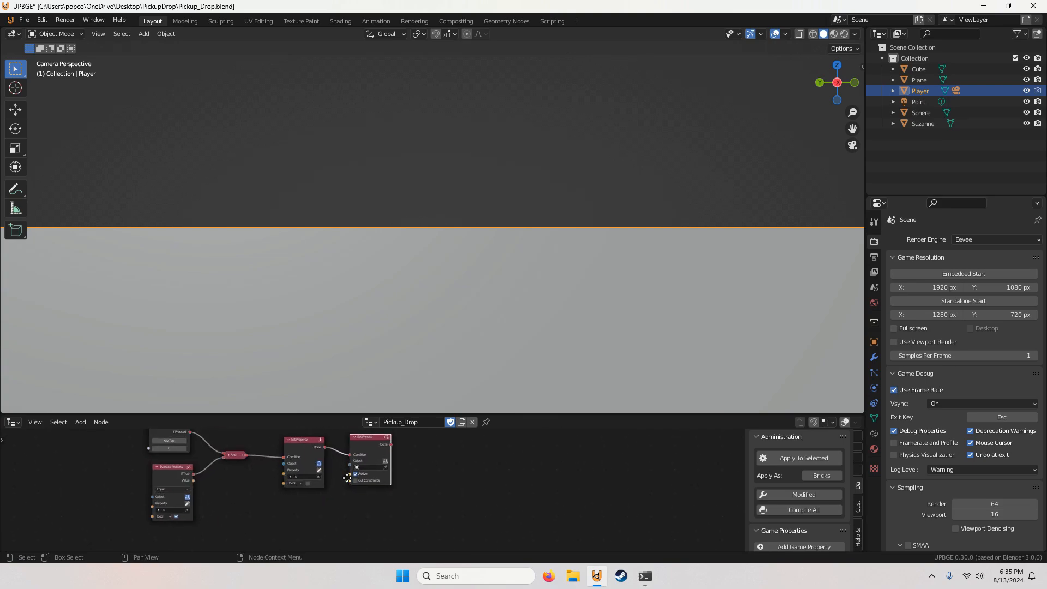
# Step: Choose Cube as the Set Physics node's object
pyautogui.click(375, 474)
pyautogui.click(365, 424)
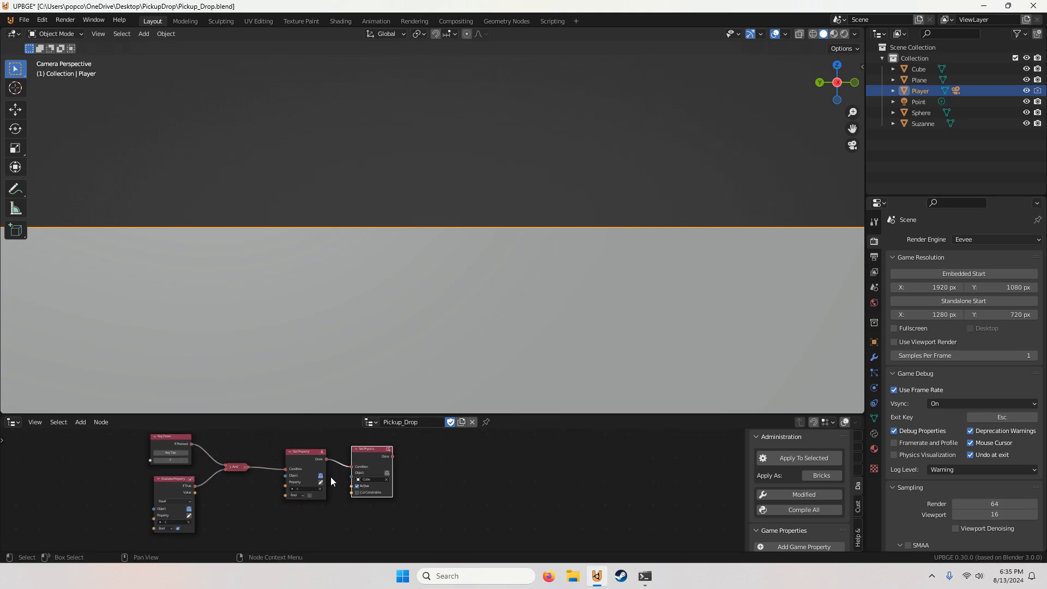
pyautogui.scroll(-4, 330, 477)
pyautogui.scroll(4, 262, 491)
pyautogui.scroll(-2, 262, 492)
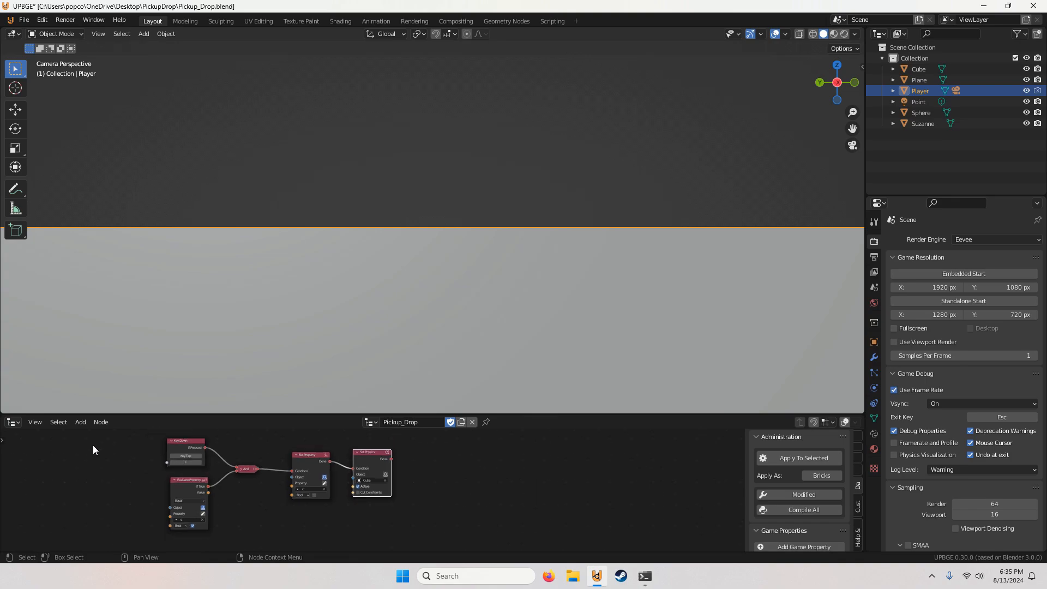
# Step: Add a Remove Parent node after Set Physics and link Set Physics' Done output to its Condition
pyautogui.click(80, 422)
pyautogui.click(88, 413)
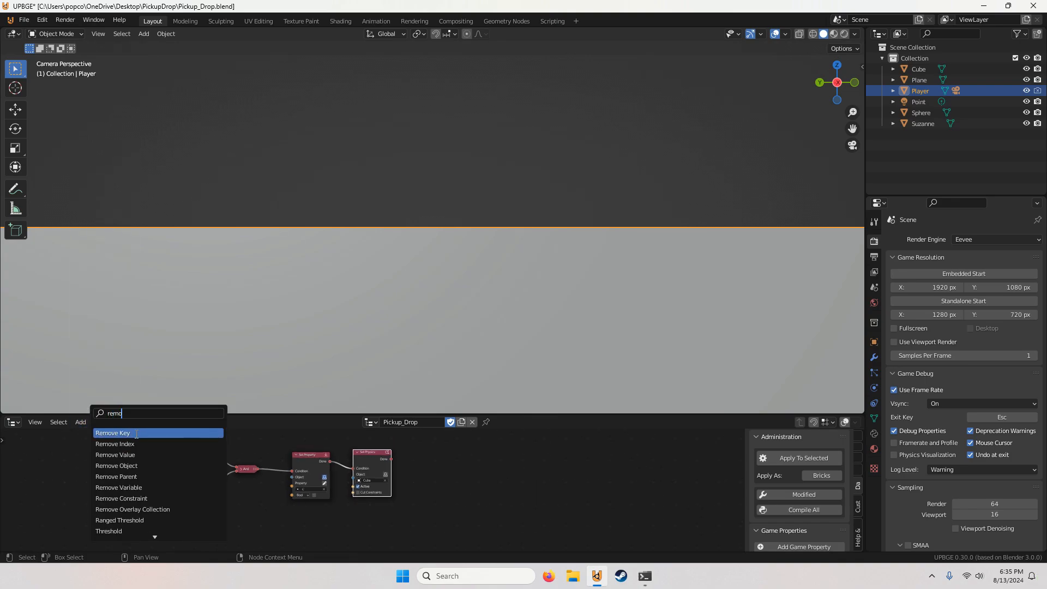
pyautogui.click(139, 475)
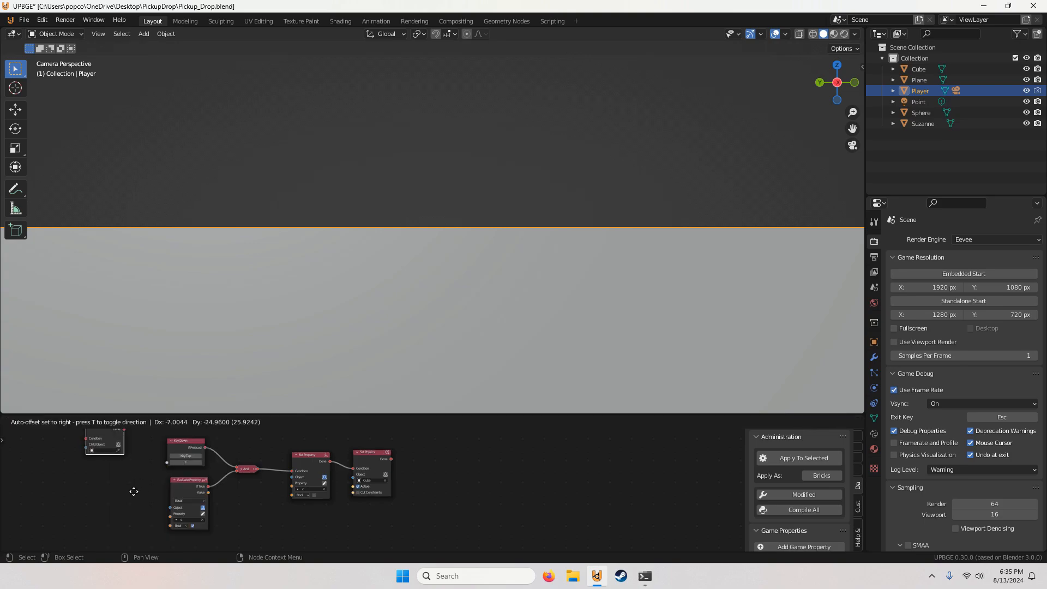
pyautogui.click(136, 495)
pyautogui.scroll(-4, 137, 495)
pyautogui.hotkey('ctrl', 'z')
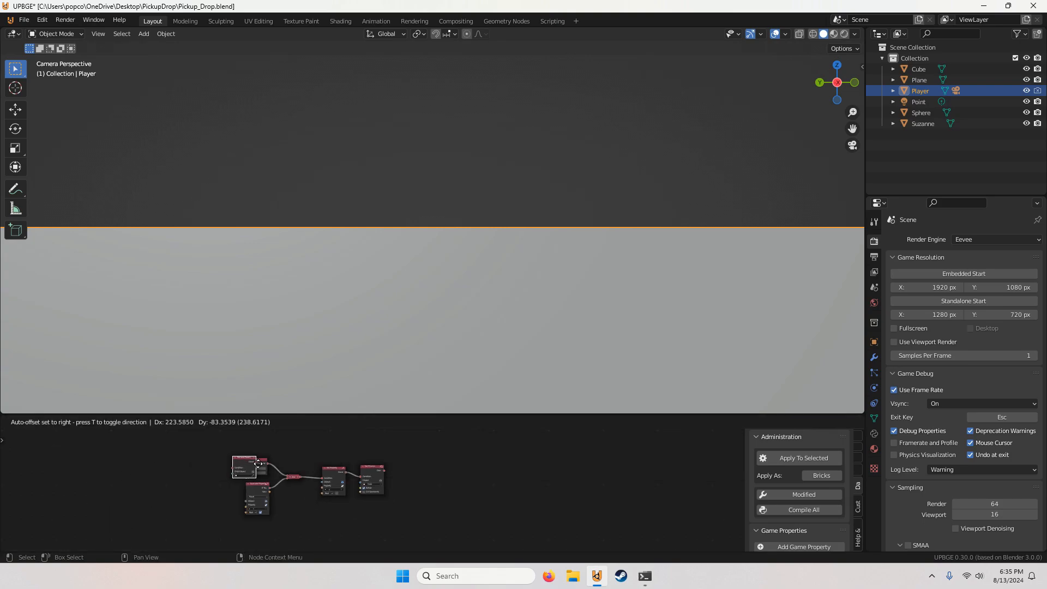
pyautogui.click(429, 473)
pyautogui.scroll(3, 395, 458)
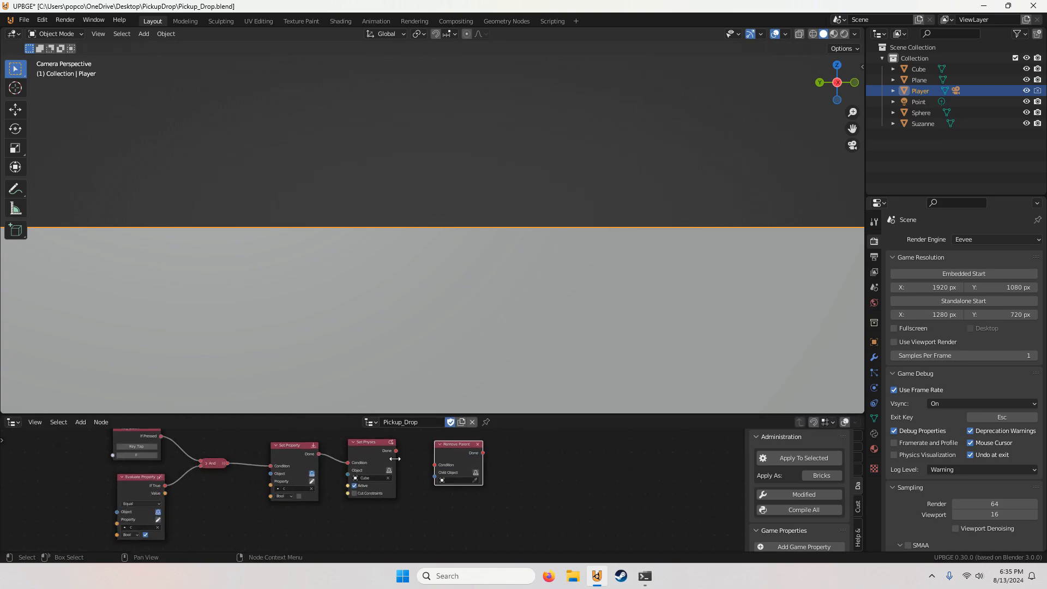
# Step: Set the Remove Parent node's Child Object to Cube
pyautogui.click(448, 480)
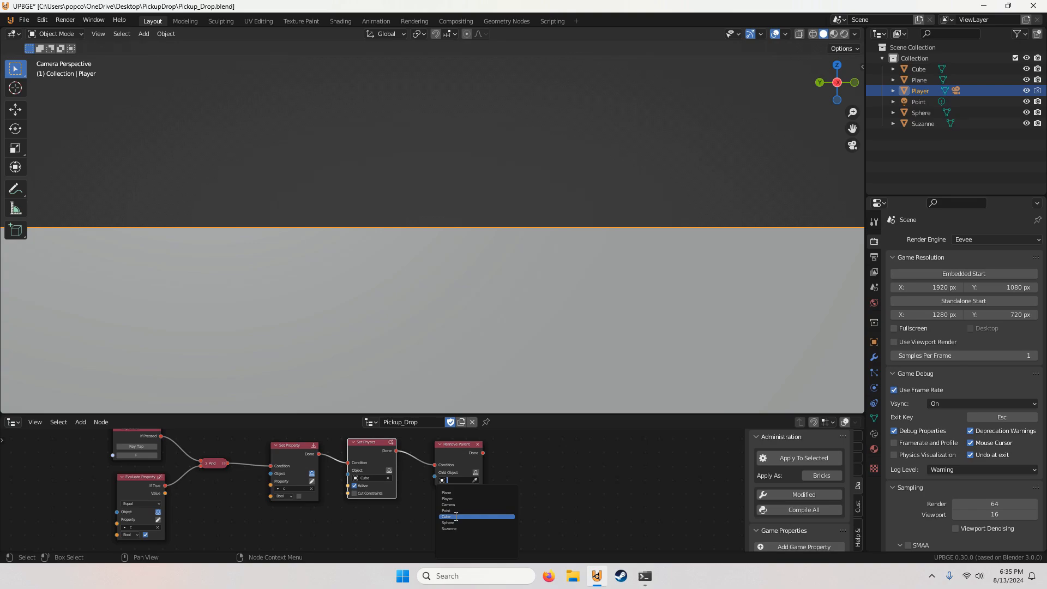
pyautogui.moveTo(460, 496); pyautogui.dragTo(424, 492, button='middle')
pyautogui.scroll(-4, 419, 491)
pyautogui.moveTo(361, 489); pyautogui.dragTo(302, 501, button='middle')
pyautogui.scroll(2, 377, 489)
pyautogui.scroll(-3, 303, 496)
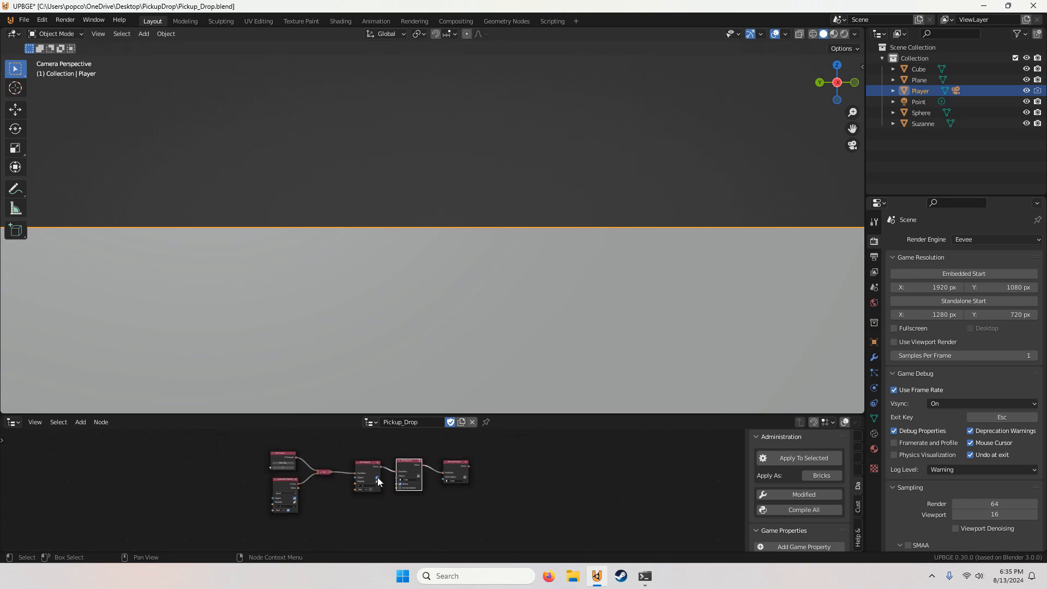
pyautogui.click(531, 494)
# Step: Run the game from the camera view, test picking up and dropping the cube several times, and stop the game
pyautogui.click(852, 145)
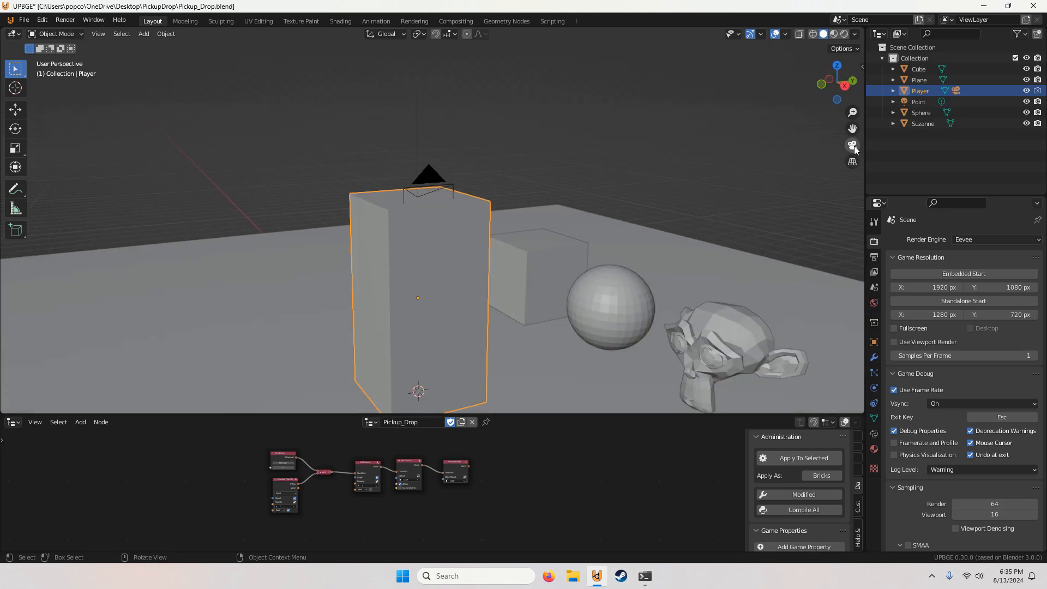
pyautogui.click(852, 145)
pyautogui.press('p')
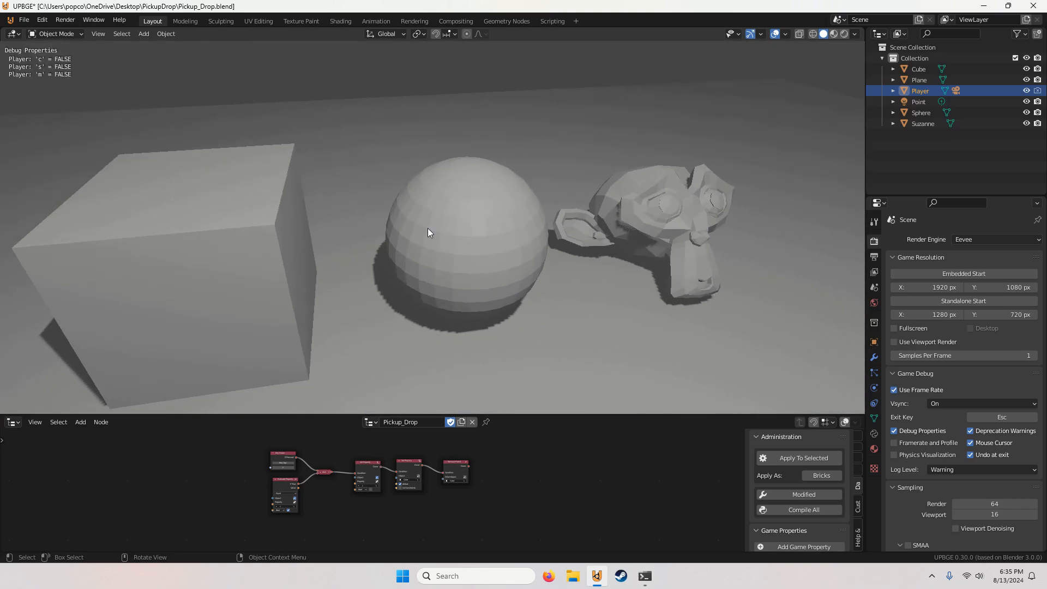
pyautogui.press('e')
pyautogui.press('f')
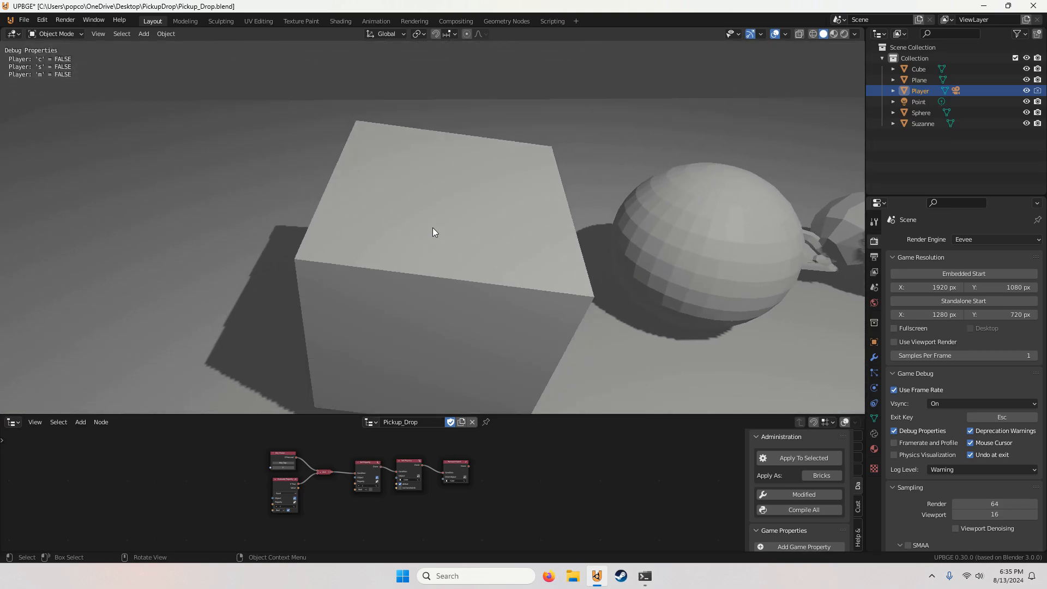
pyautogui.press('e')
pyautogui.press('f')
pyautogui.press('e')
pyautogui.press('f')
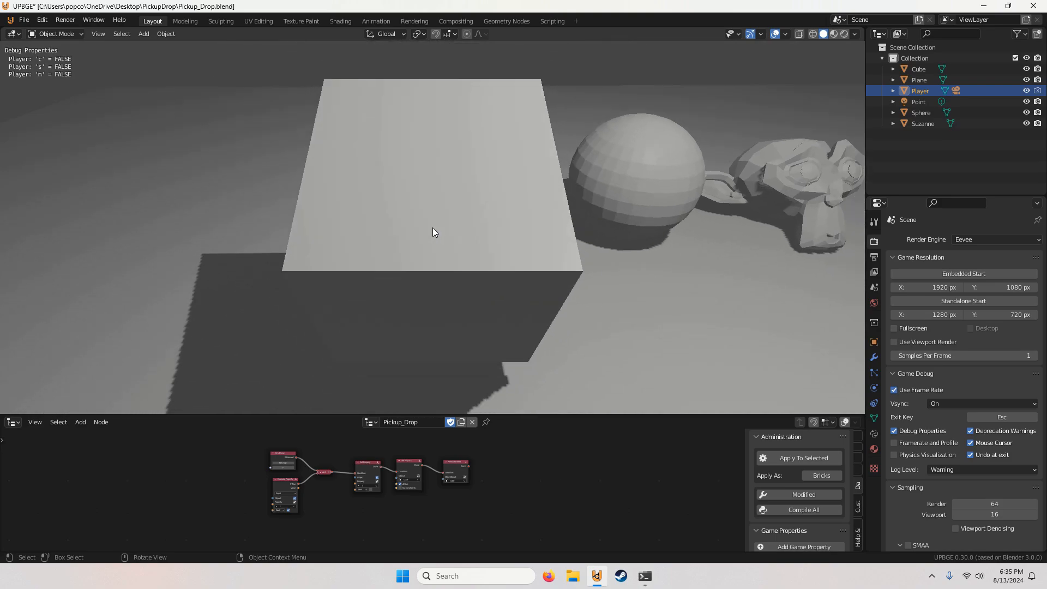
pyautogui.press('e')
pyautogui.press('f')
pyautogui.press('Escape')
# Step: Duplicate the linked Set Property, Set Physics and Remove Parent nodes twice, stacking the copies below the original row
pyautogui.scroll(-2, 493, 492)
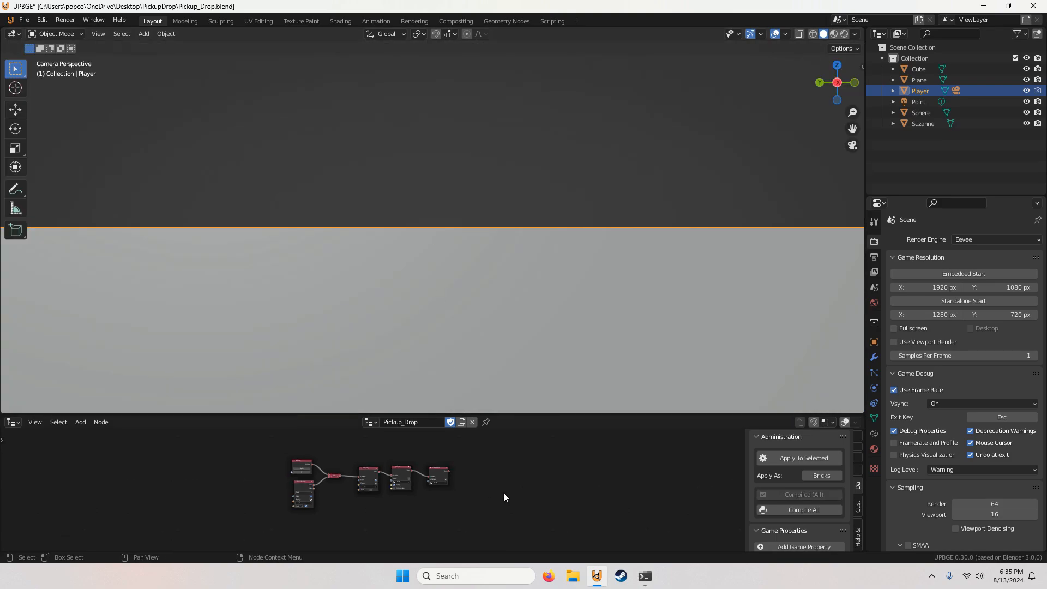
pyautogui.moveTo(396, 488)
pyautogui.mouseDown(button='middle')
pyautogui.moveTo(452, 477)
pyautogui.moveTo(377, 496)
pyautogui.mouseUp(button='middle')
pyautogui.scroll(3, 450, 477)
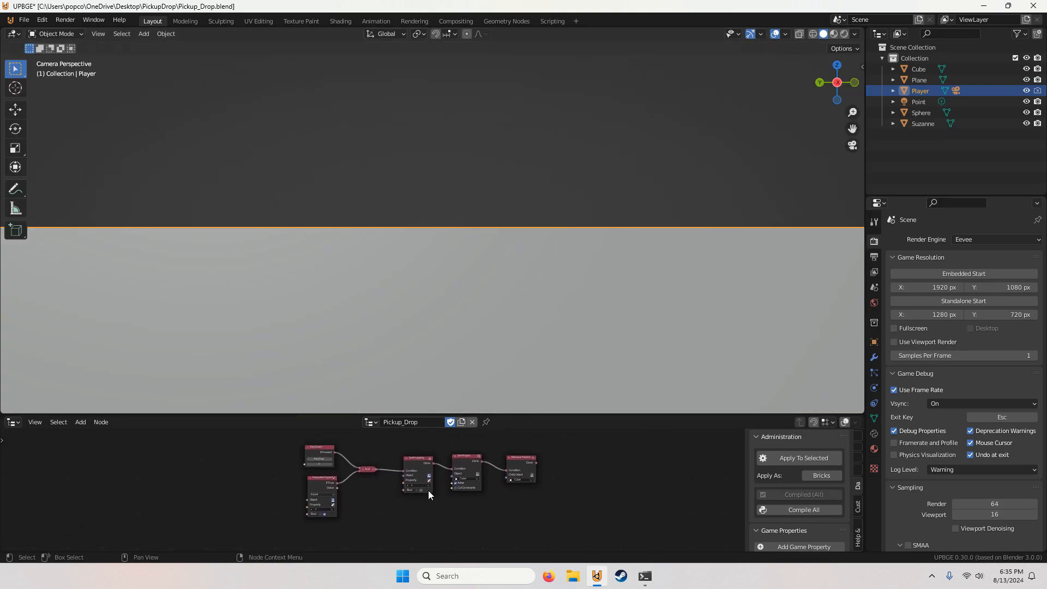
pyautogui.moveTo(542, 499); pyautogui.dragTo(401, 454)
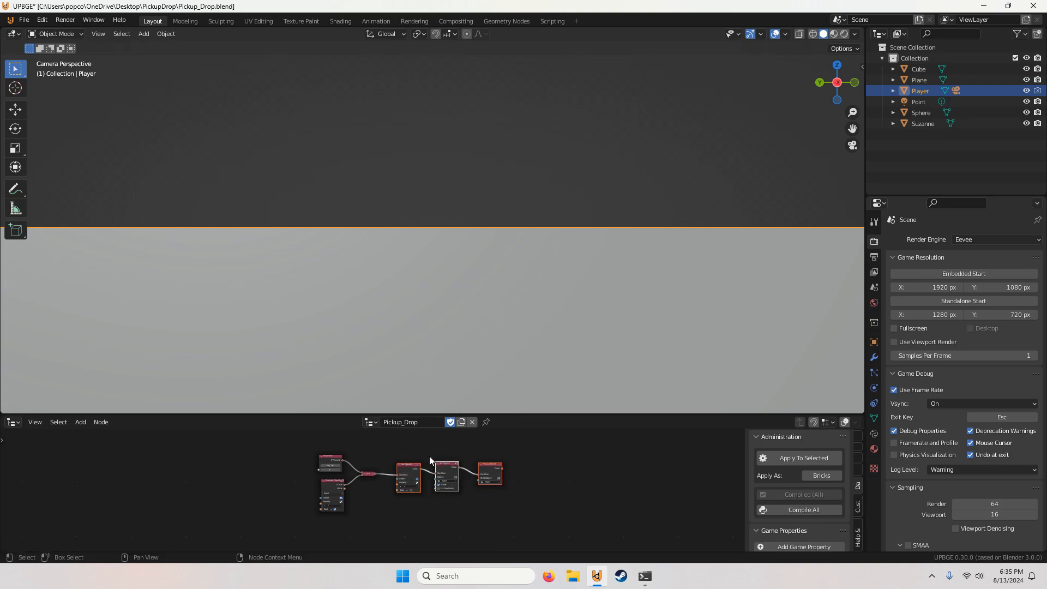
pyautogui.hotkey('shift', 'd')
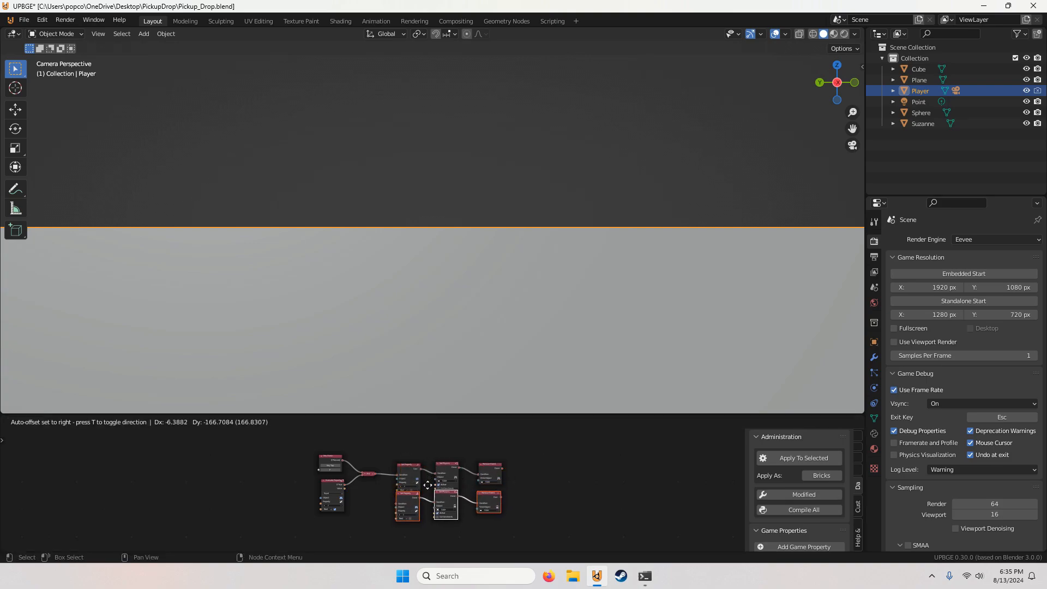
pyautogui.click(428, 494)
pyautogui.moveTo(488, 512); pyautogui.dragTo(536, 485, button='middle')
pyautogui.click(492, 491)
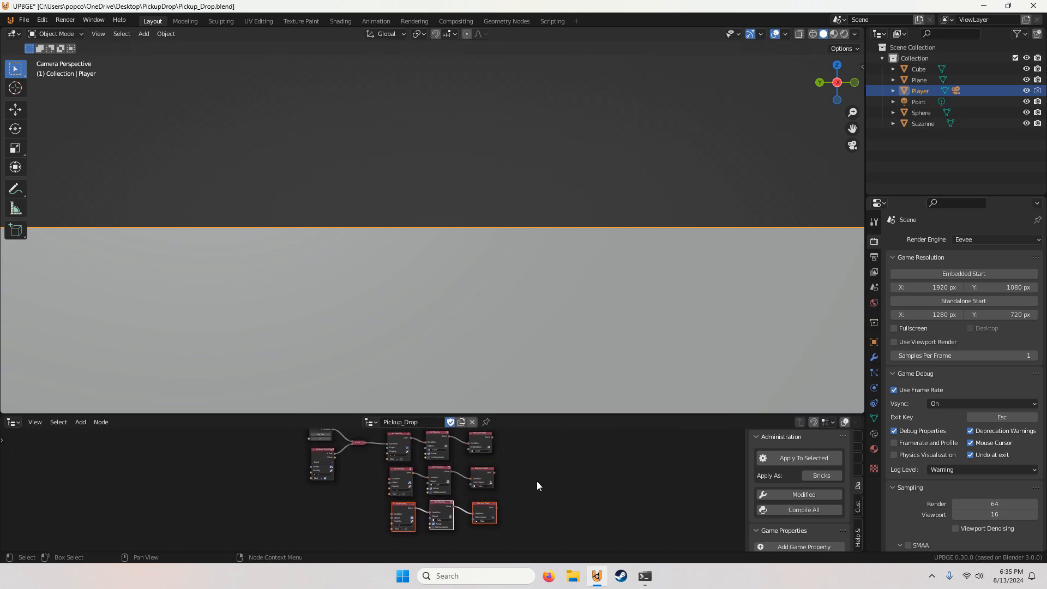
# Step: Switch the second row to property s, with Sphere as the Set Physics object and the Remove Parent child object
pyautogui.scroll(5, 507, 492)
pyautogui.click(396, 485)
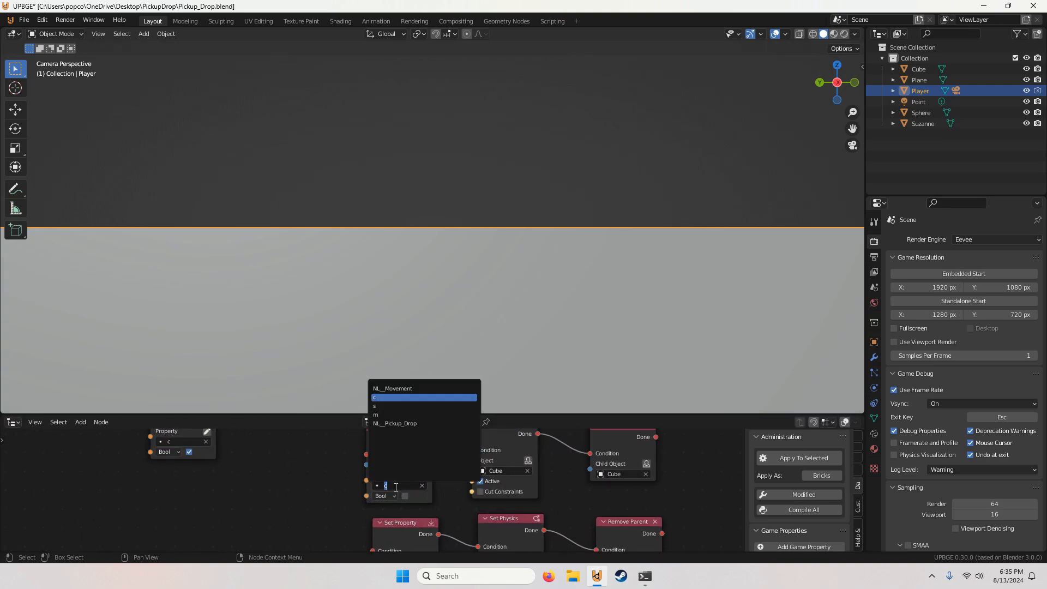
pyautogui.click(390, 407)
pyautogui.moveTo(503, 466); pyautogui.dragTo(398, 480, button='middle')
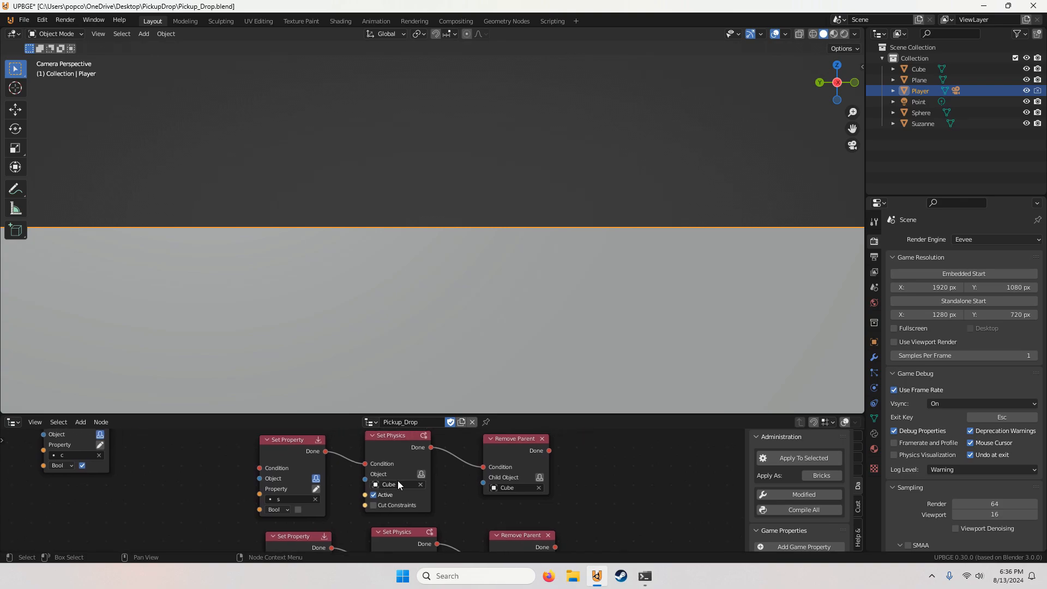
pyautogui.click(398, 482)
pyautogui.click(384, 431)
pyautogui.moveTo(517, 488); pyautogui.dragTo(537, 450, button='middle')
pyautogui.click(440, 487)
pyautogui.click(438, 436)
# Step: Switch the third row to property m, with Suzanne as the Set Physics object and the Remove Parent child object
pyautogui.scroll(-3, 480, 496)
pyautogui.scroll(1, 433, 486)
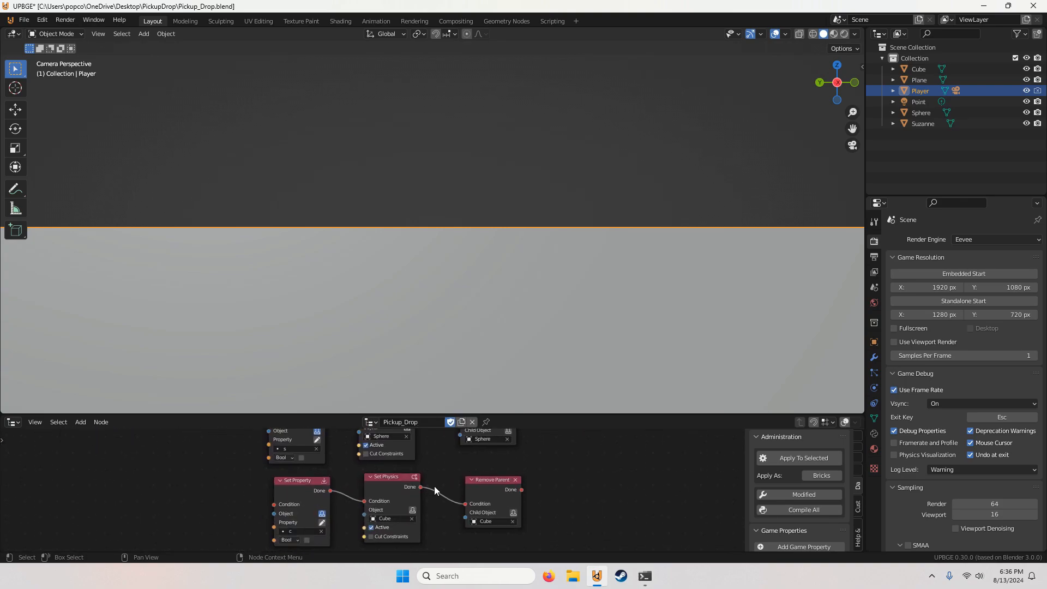
pyautogui.scroll(2, 411, 503)
pyautogui.moveTo(434, 486); pyautogui.dragTo(414, 473, button='middle')
pyautogui.click(399, 511)
pyautogui.click(388, 439)
pyautogui.click(419, 485)
pyautogui.click(431, 439)
pyautogui.scroll(1, 413, 473)
pyautogui.click(428, 489)
pyautogui.click(426, 444)
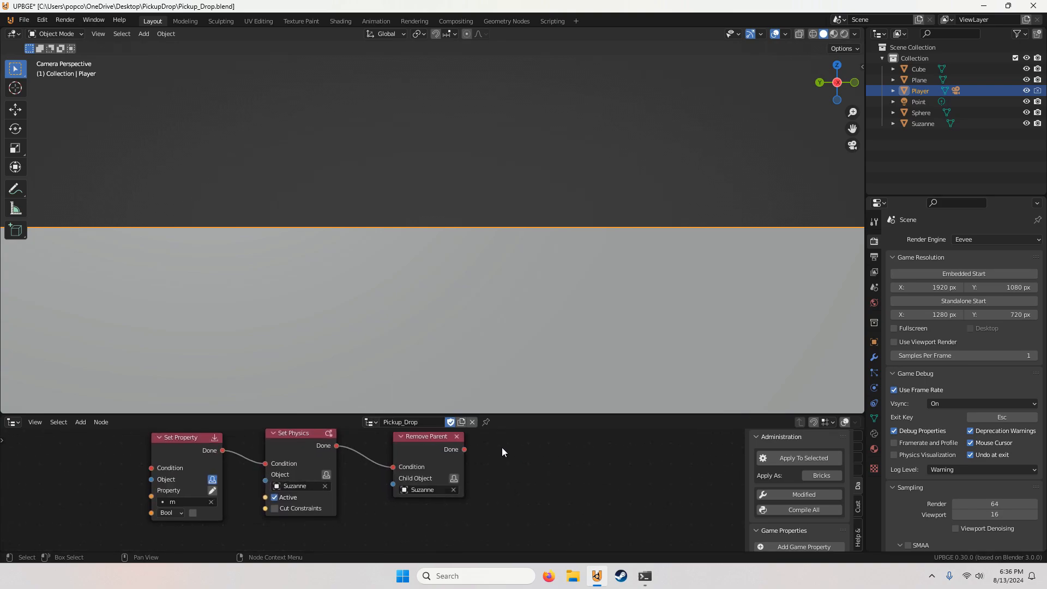
# Step: Duplicate the And node and place the copy just below the original
pyautogui.scroll(-5, 501, 451)
pyautogui.scroll(-4, 457, 466)
pyautogui.moveTo(256, 464); pyautogui.dragTo(301, 498, button='middle')
pyautogui.scroll(-2, 397, 497)
pyautogui.scroll(1, 366, 484)
pyautogui.scroll(2, 300, 498)
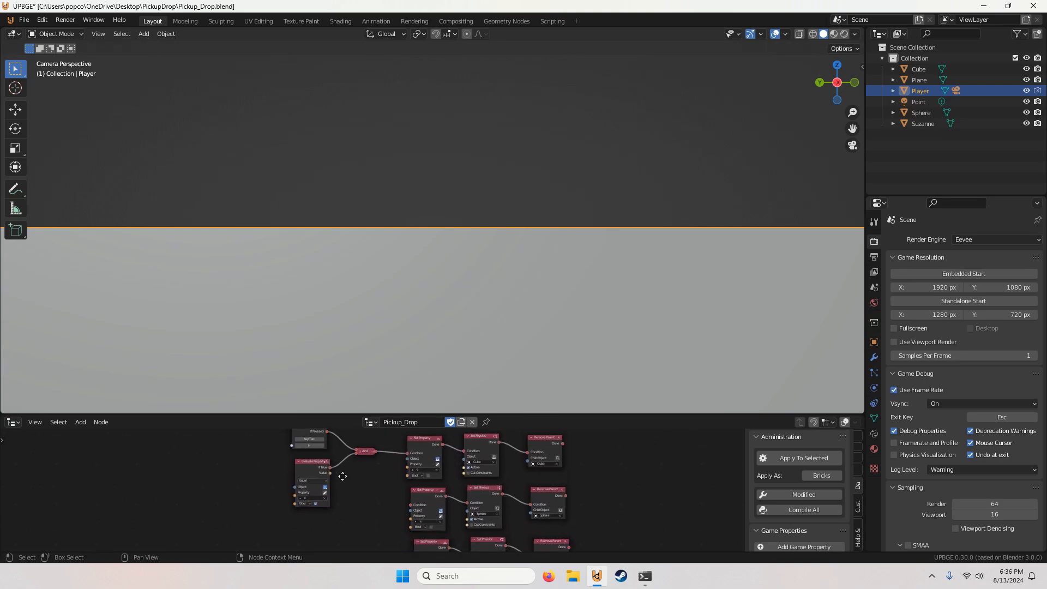
pyautogui.click(368, 450)
pyautogui.hotkey('shift', 'd')
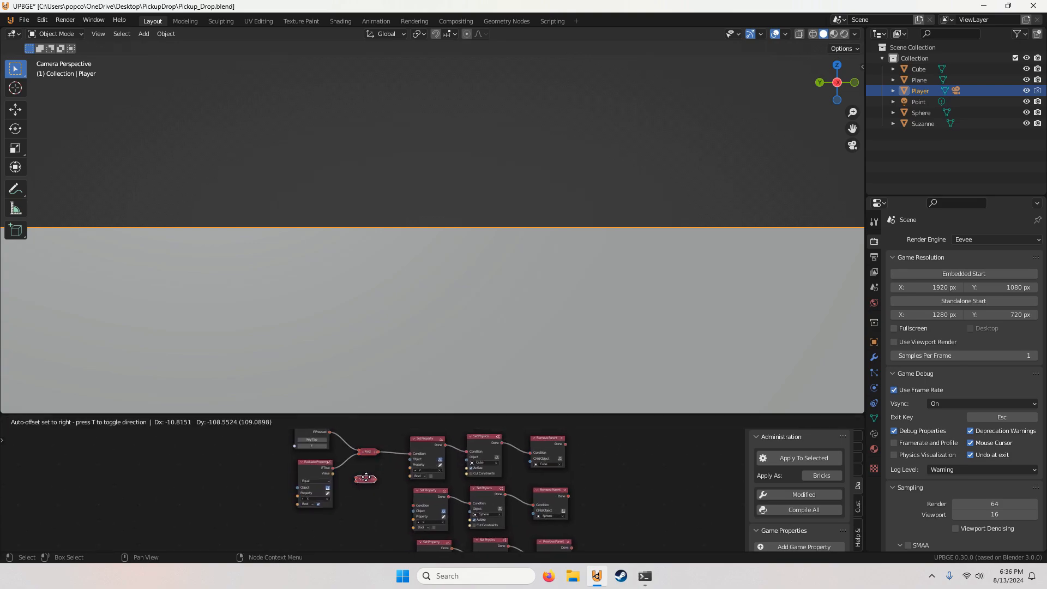
pyautogui.click(366, 477)
# Step: Duplicate the Evaluate Property node twice and stack the copies below the original
pyautogui.scroll(3, 393, 494)
pyautogui.moveTo(357, 479)
pyautogui.mouseDown(button='middle')
pyautogui.moveTo(394, 494)
pyautogui.moveTo(385, 507)
pyautogui.moveTo(375, 490)
pyautogui.mouseUp(button='middle')
pyautogui.click(360, 485)
pyautogui.scroll(-2, 375, 485)
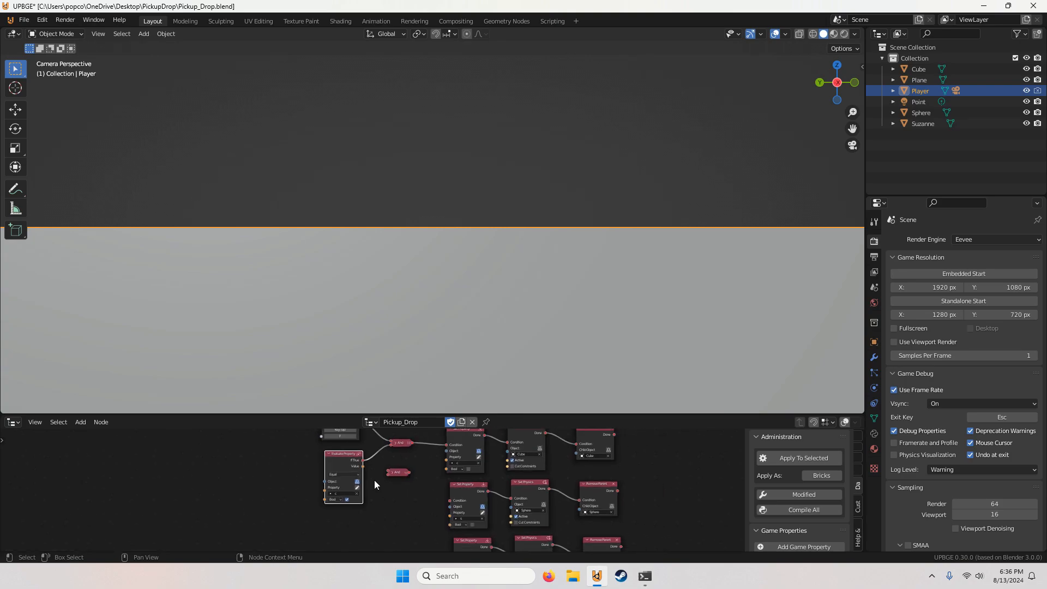
pyautogui.scroll(-1, 374, 480)
pyautogui.hotkey('shift', 'd')
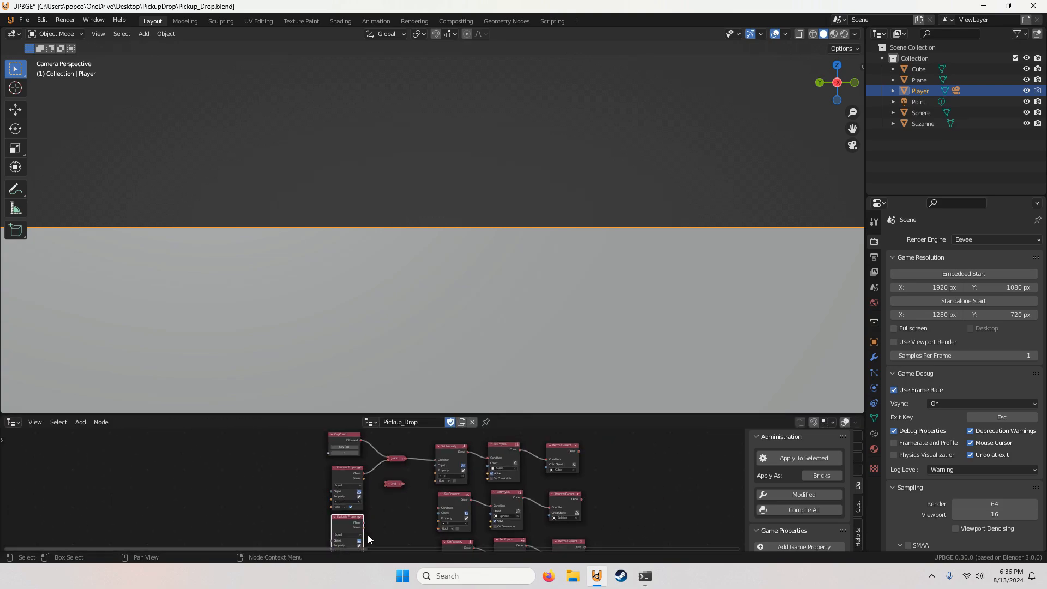
pyautogui.moveTo(367, 534); pyautogui.dragTo(385, 494, button='middle')
pyautogui.hotkey('shift', 'd')
pyautogui.click(373, 534)
# Step: Duplicate the And copy two more times, stacking the new ones downward beside the duplicated Evaluate Property nodes
pyautogui.scroll(1, 389, 497)
pyautogui.click(399, 478)
pyautogui.click(396, 532)
pyautogui.scroll(-1, 380, 477)
pyautogui.moveTo(384, 493); pyautogui.dragTo(392, 492)
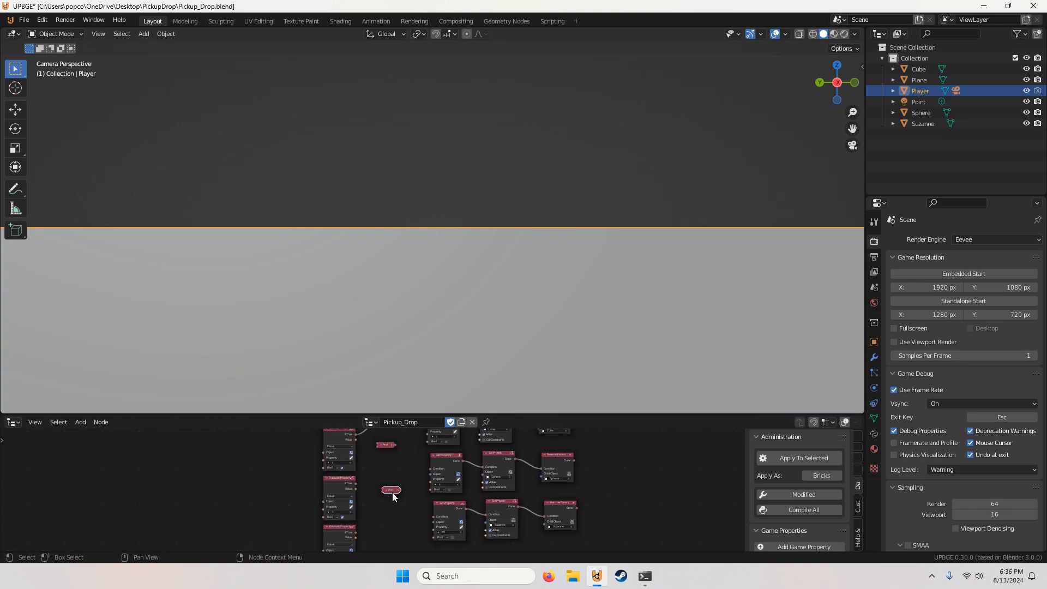
pyautogui.hotkey('shift', 'd')
pyautogui.click(391, 537)
pyautogui.moveTo(382, 483)
pyautogui.mouseDown(button='middle')
pyautogui.moveTo(390, 495)
pyautogui.moveTo(376, 507)
pyautogui.moveTo(391, 492)
pyautogui.mouseUp(button='middle')
pyautogui.click(394, 476)
# Step: Set the second Evaluate Property node's property to s and the third one's to m
pyautogui.scroll(4, 374, 496)
pyautogui.scroll(-3, 391, 492)
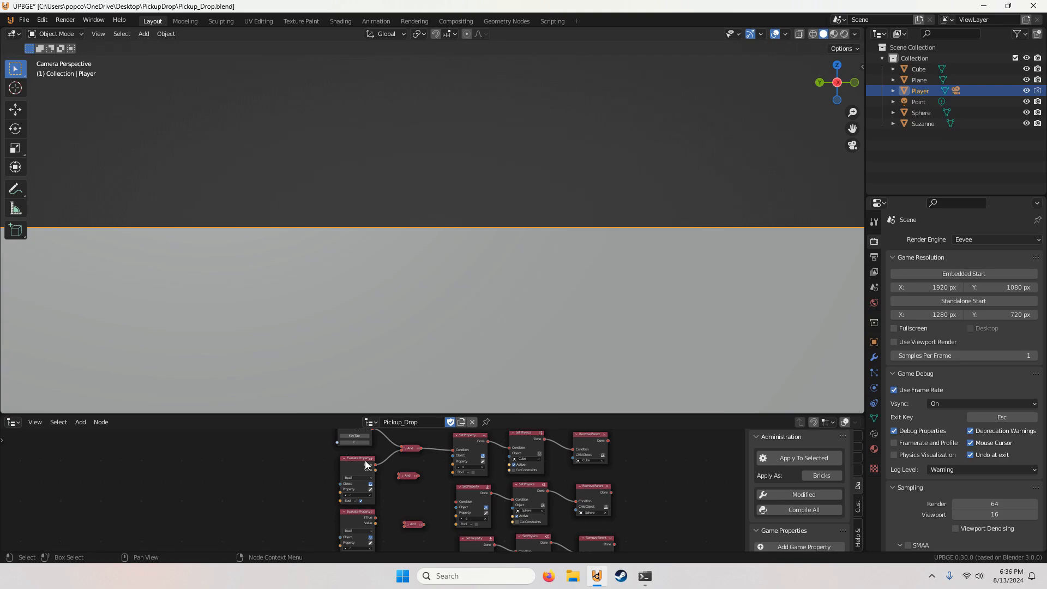
pyautogui.scroll(1, 384, 493)
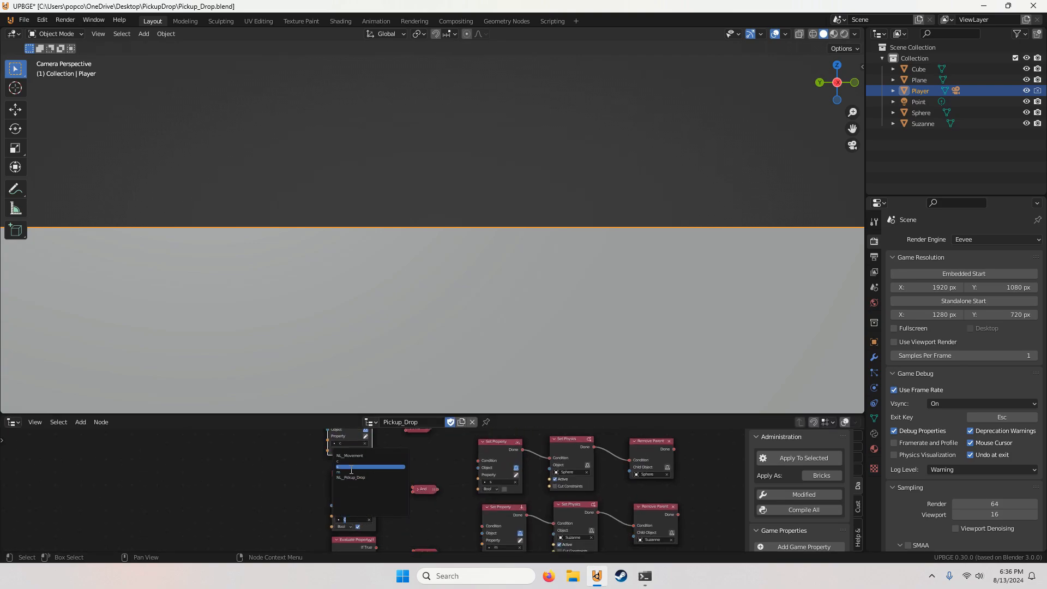
pyautogui.click(351, 469)
pyautogui.moveTo(386, 496); pyautogui.dragTo(401, 406, button='middle')
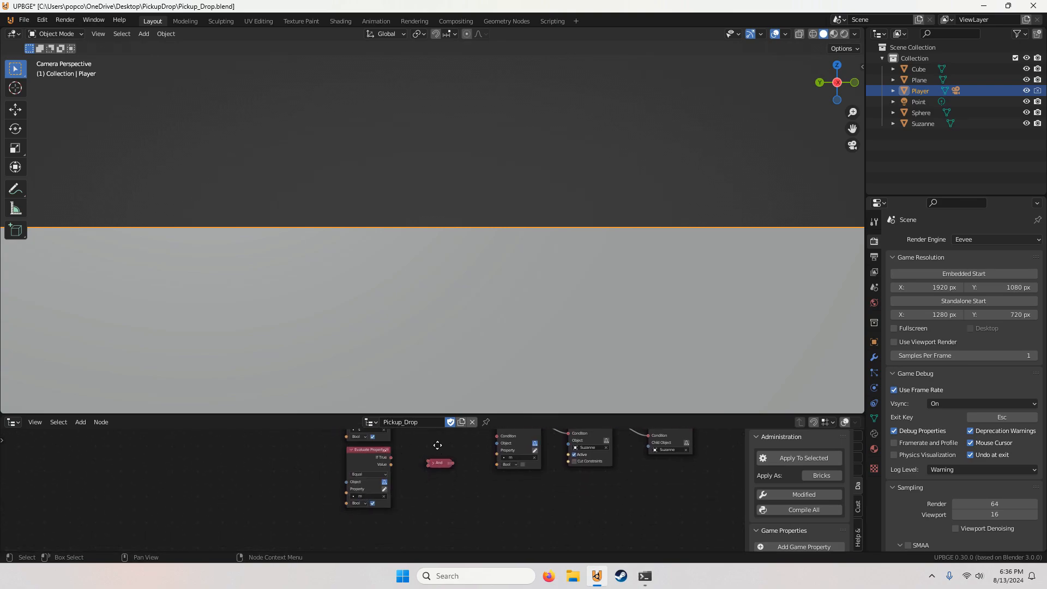
# Step: Link the second Evaluate Property's If True output and Key Down's If Pressed output to the first And copy
pyautogui.moveTo(438, 445); pyautogui.dragTo(409, 511, button='middle')
pyautogui.moveTo(382, 532); pyautogui.dragTo(412, 484)
pyautogui.moveTo(412, 484); pyautogui.dragTo(425, 522, button='middle')
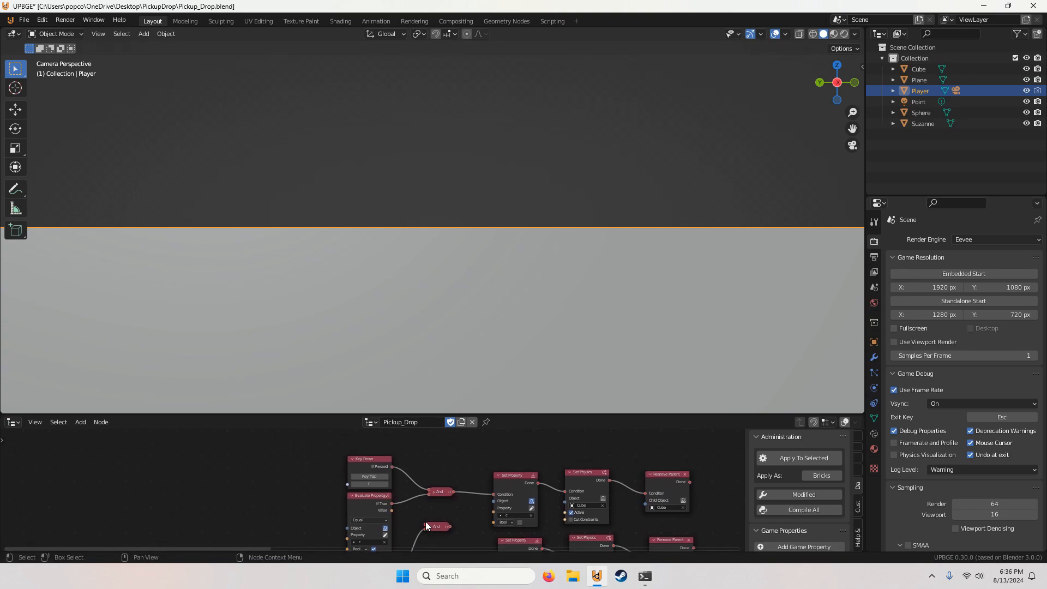
pyautogui.moveTo(426, 524); pyautogui.dragTo(393, 466)
pyautogui.scroll(-3, 415, 501)
pyautogui.moveTo(431, 528); pyautogui.dragTo(399, 464, button='middle')
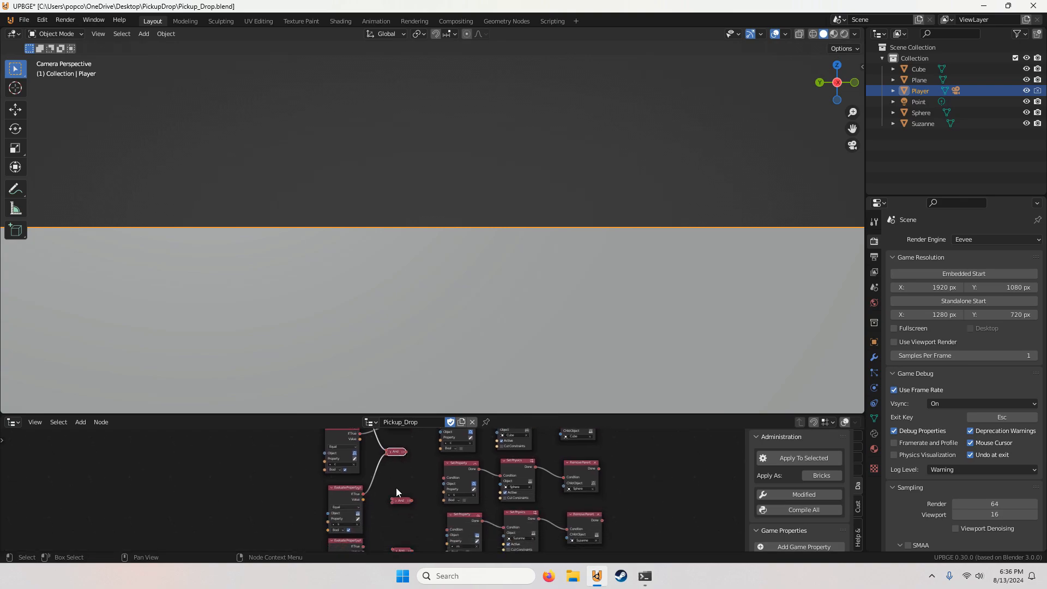
# Step: Link the third Evaluate Property's If True output and Key Down's If Pressed output to the remaining And copy
pyautogui.moveTo(396, 509); pyautogui.dragTo(400, 472, button='middle')
pyautogui.scroll(-1, 391, 512)
pyautogui.scroll(2, 399, 509)
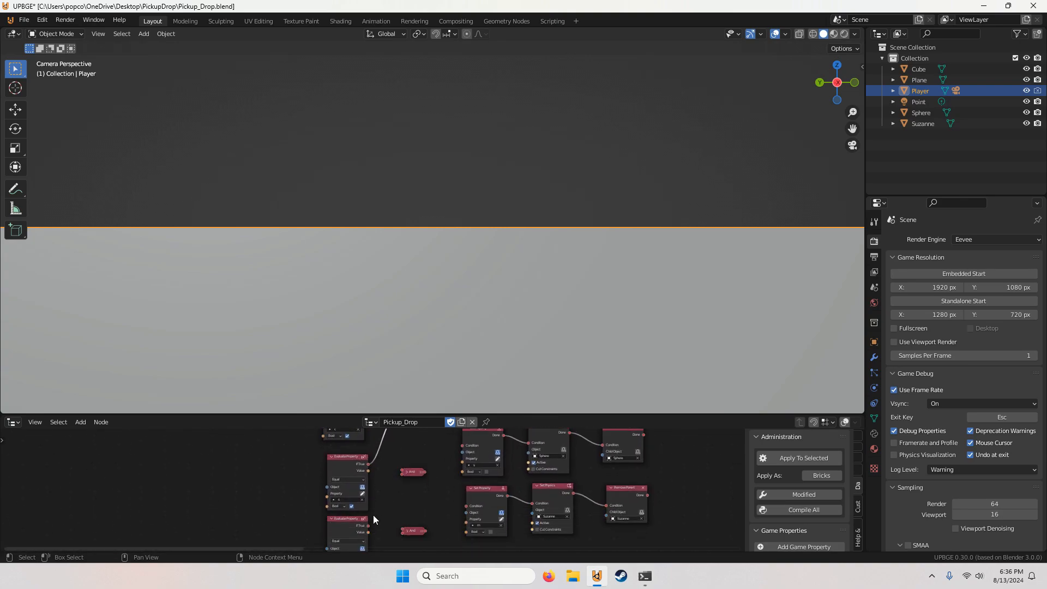
pyautogui.moveTo(397, 475); pyautogui.dragTo(368, 458)
pyautogui.moveTo(396, 527); pyautogui.dragTo(376, 536, button='middle')
pyautogui.scroll(-2, 406, 529)
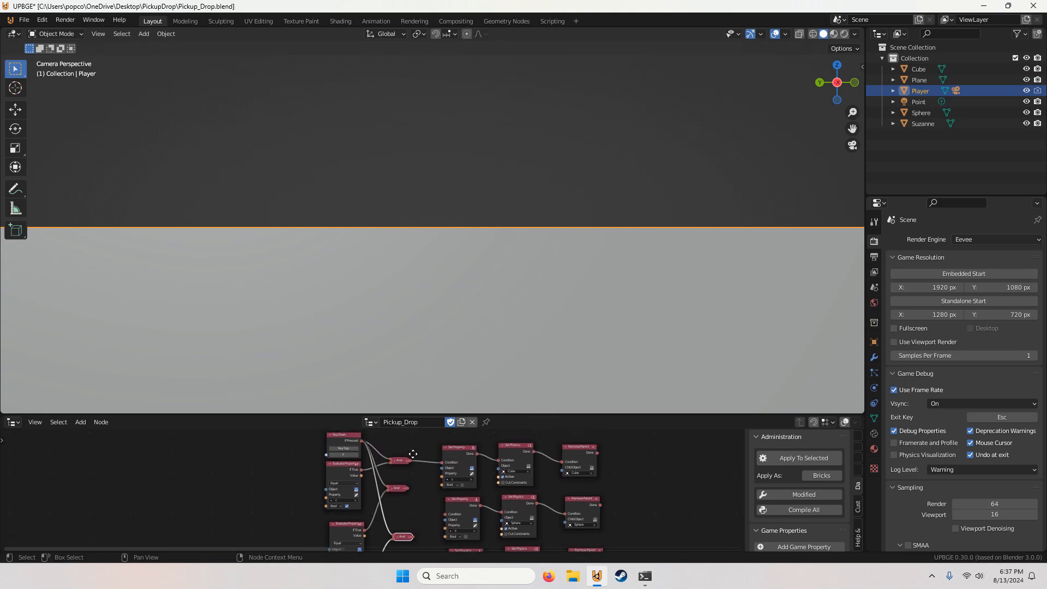
# Step: Link the second And to the sphere's Set Property condition and the third And to Suzanne's Set Property condition
pyautogui.scroll(1, 431, 501)
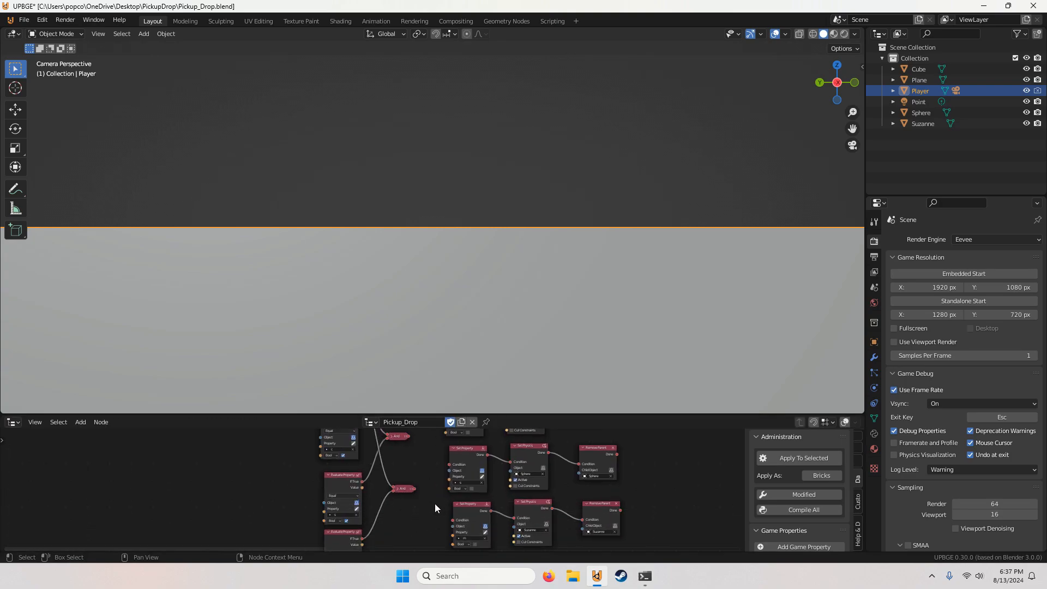
pyautogui.keyDown('shift'); pyautogui.scroll(2, 420, 495); pyautogui.keyUp('shift')
pyautogui.moveTo(407, 485); pyautogui.dragTo(448, 515)
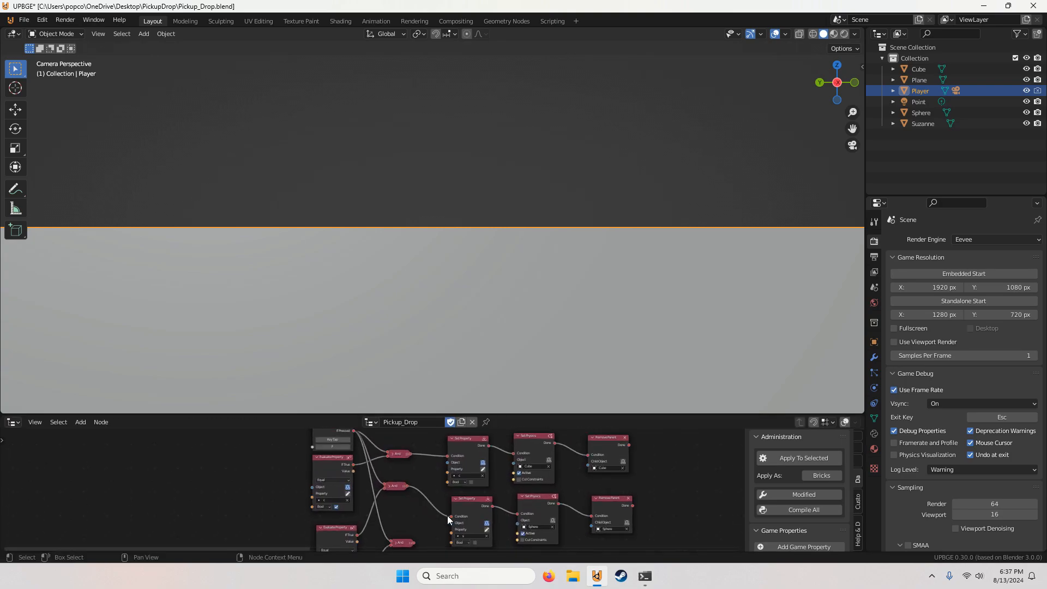
pyautogui.keyDown('shift'); pyautogui.scroll(-3, 431, 490); pyautogui.keyUp('shift')
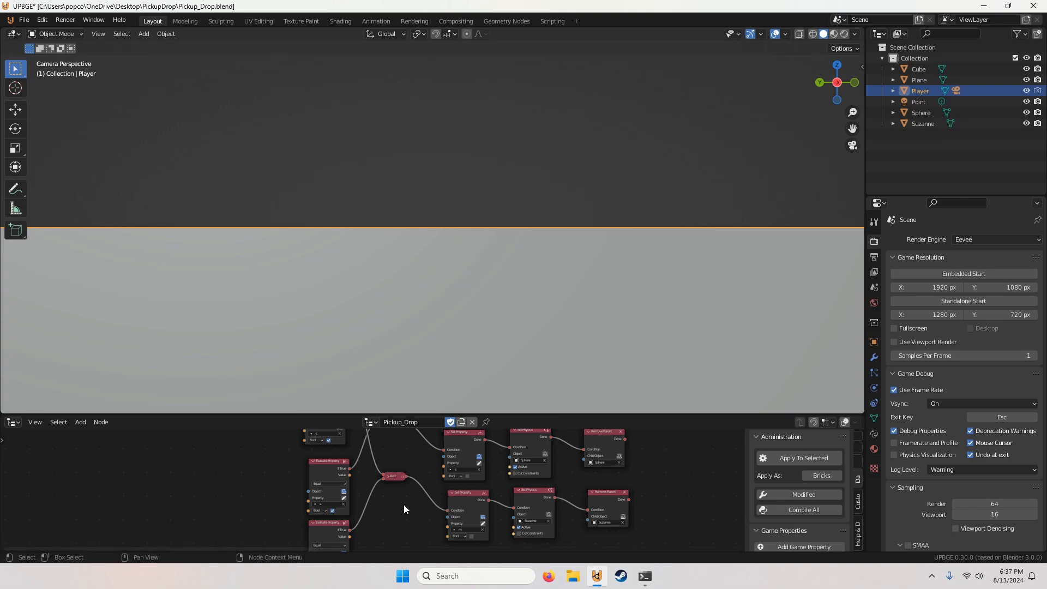
pyautogui.moveTo(404, 506); pyautogui.dragTo(409, 458, button='middle')
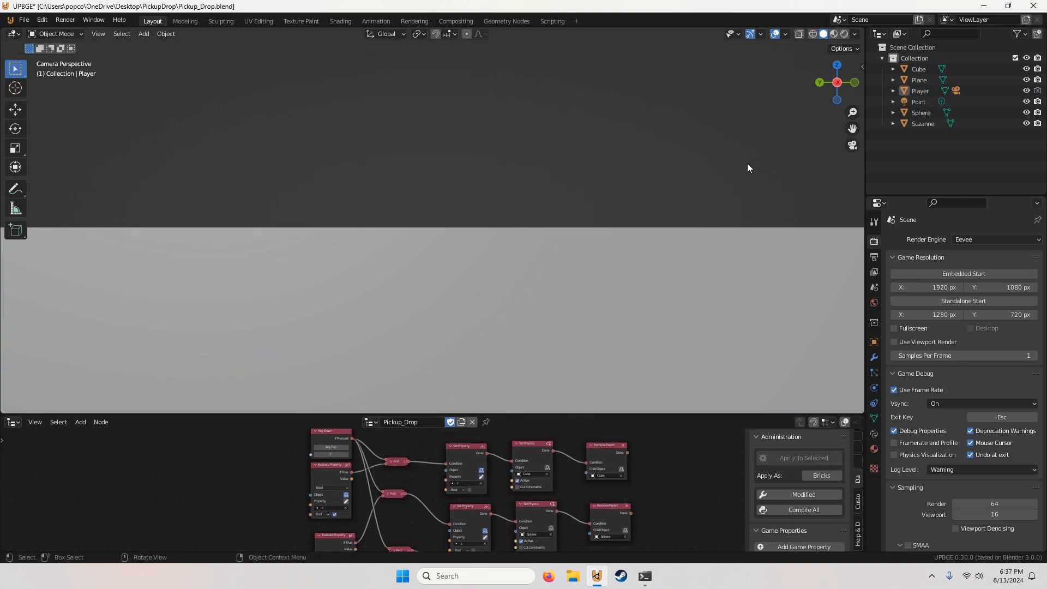
# Step: Run the game and try the F-key pickup and drop on the scene objects, stopping the game when done
pyautogui.press('p')
pyautogui.press('w')
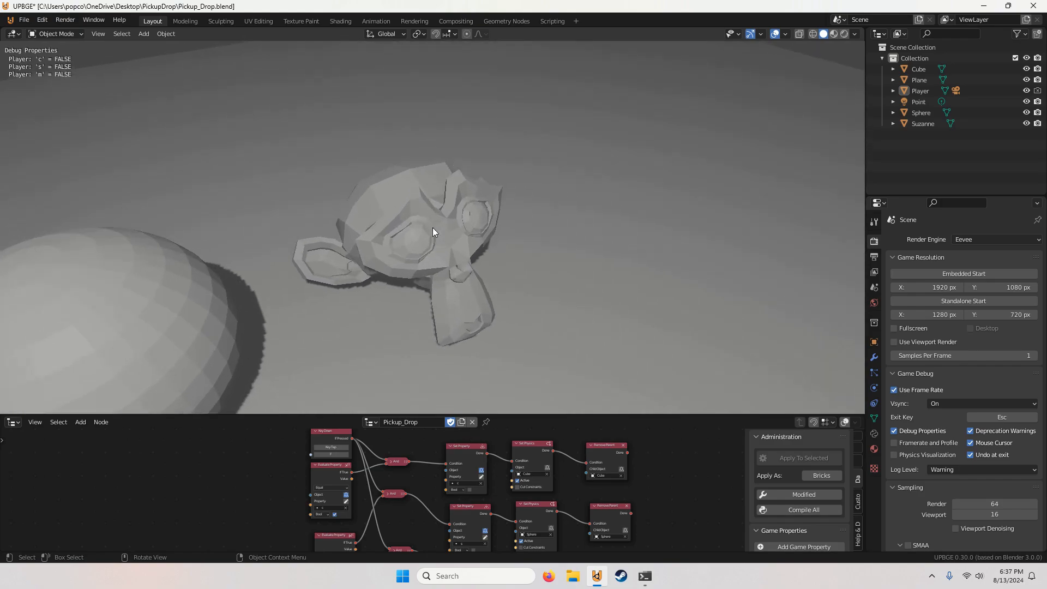
pyautogui.press('s')
pyautogui.press('w')
pyautogui.press('s')
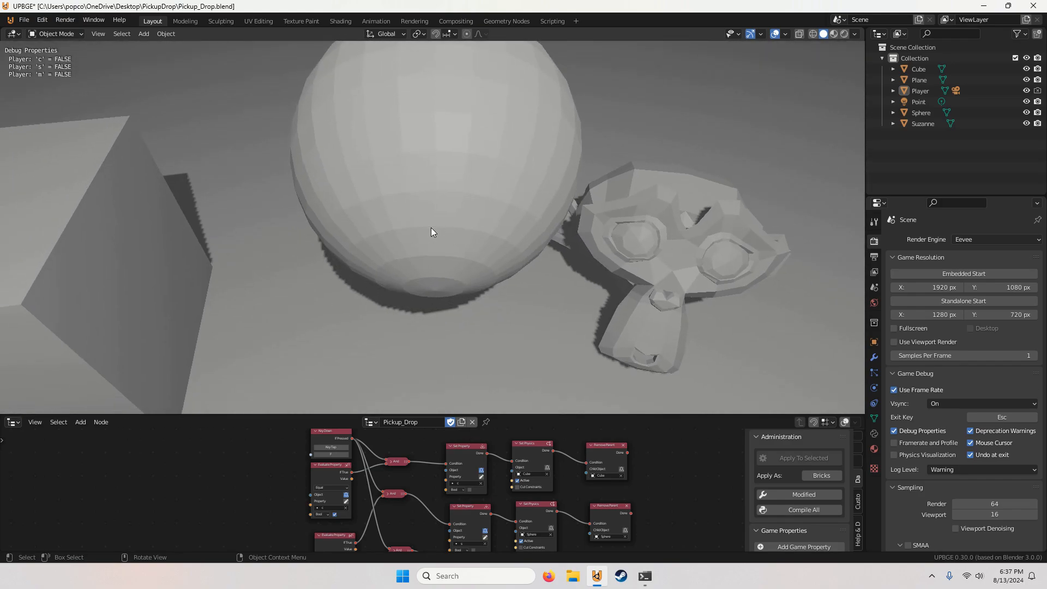
pyautogui.press('w')
pyautogui.press('e')
pyautogui.press('f')
pyautogui.press('s')
pyautogui.press('Escape')
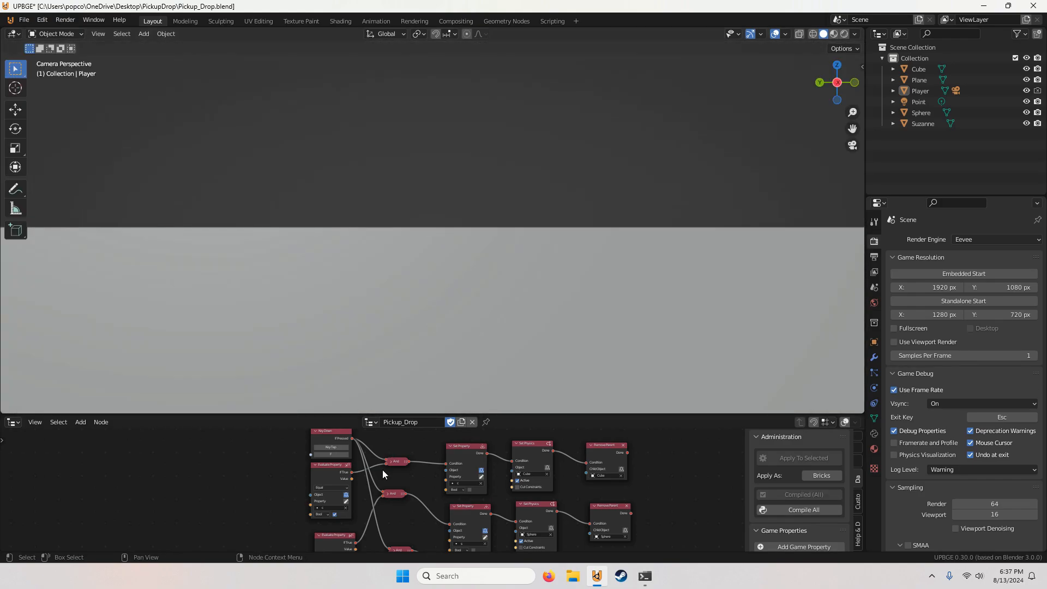
# Step: Move the second And node down so it sits beside the second Evaluate Property node
pyautogui.moveTo(381, 469); pyautogui.dragTo(392, 540, button='middle')
pyautogui.scroll(-4, 400, 512)
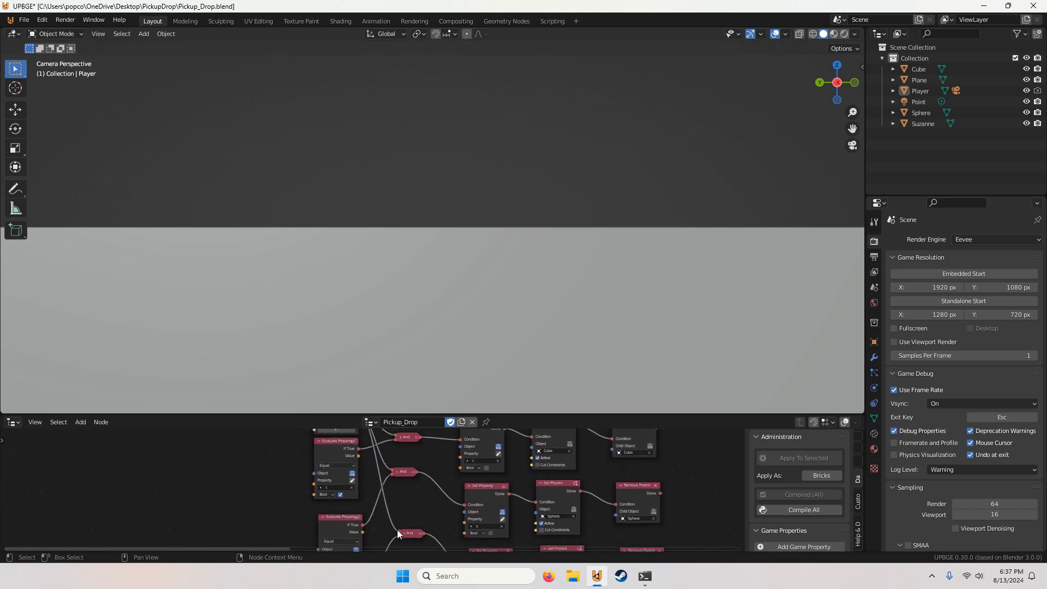
pyautogui.moveTo(401, 492); pyautogui.dragTo(436, 444, button='middle')
pyautogui.scroll(5, 326, 489)
pyautogui.moveTo(439, 508)
pyautogui.mouseDown()
pyautogui.moveTo(455, 531)
pyautogui.moveTo(443, 493)
pyautogui.mouseUp()
pyautogui.moveTo(442, 484); pyautogui.dragTo(419, 498, button='middle')
pyautogui.scroll(-2, 345, 473)
pyautogui.scroll(1, 402, 477)
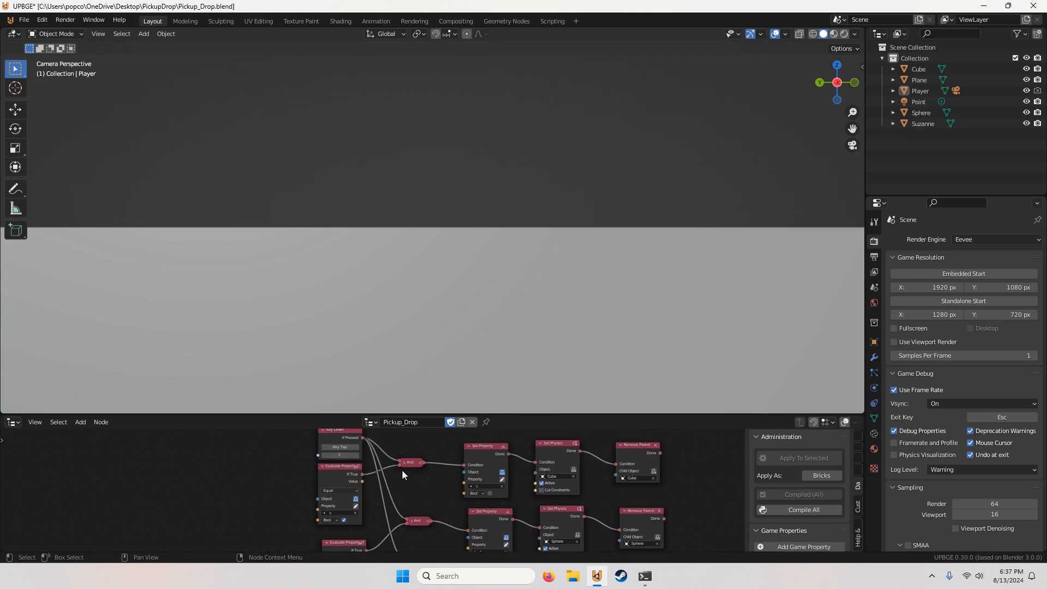
pyautogui.moveTo(417, 523); pyautogui.dragTo(429, 526)
# Step: Examine the property assignments and links in the sphere and Suzanne drop rows
pyautogui.moveTo(400, 502); pyautogui.dragTo(406, 468, button='middle')
pyautogui.scroll(1, 381, 501)
pyautogui.scroll(1, 407, 469)
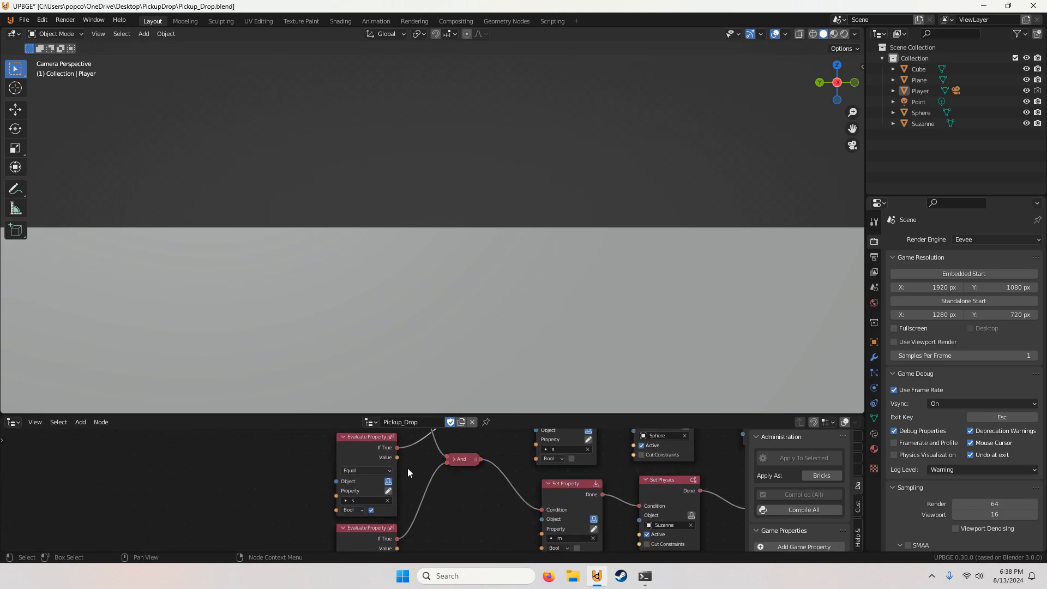
pyautogui.scroll(-1, 407, 468)
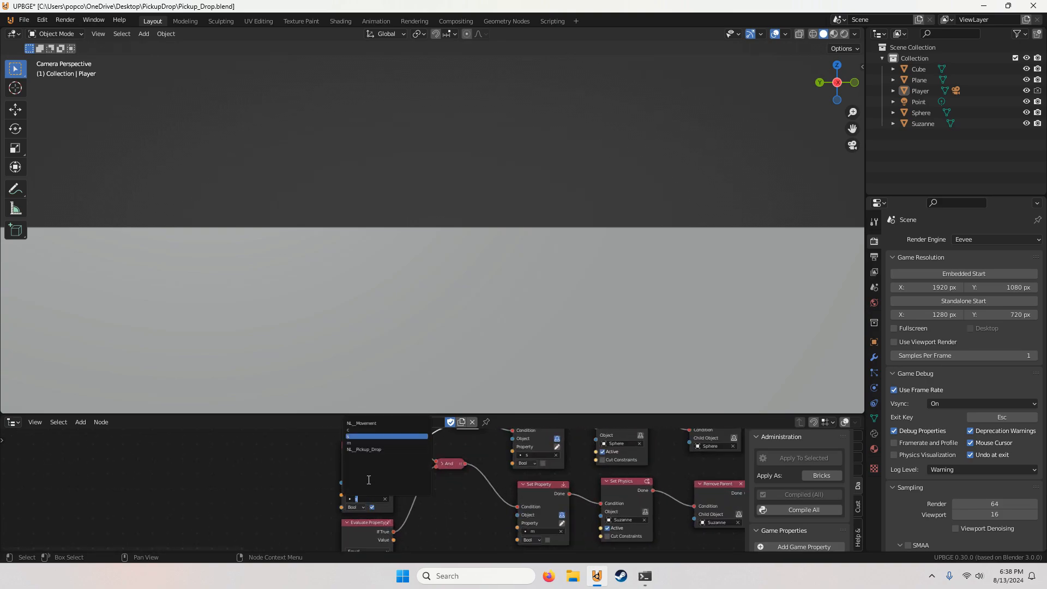
pyautogui.scroll(-5, 458, 470)
pyautogui.moveTo(459, 471); pyautogui.dragTo(323, 495, button='middle')
pyautogui.scroll(2, 345, 483)
pyautogui.scroll(2, 357, 466)
pyautogui.moveTo(403, 488); pyautogui.dragTo(472, 484, button='middle')
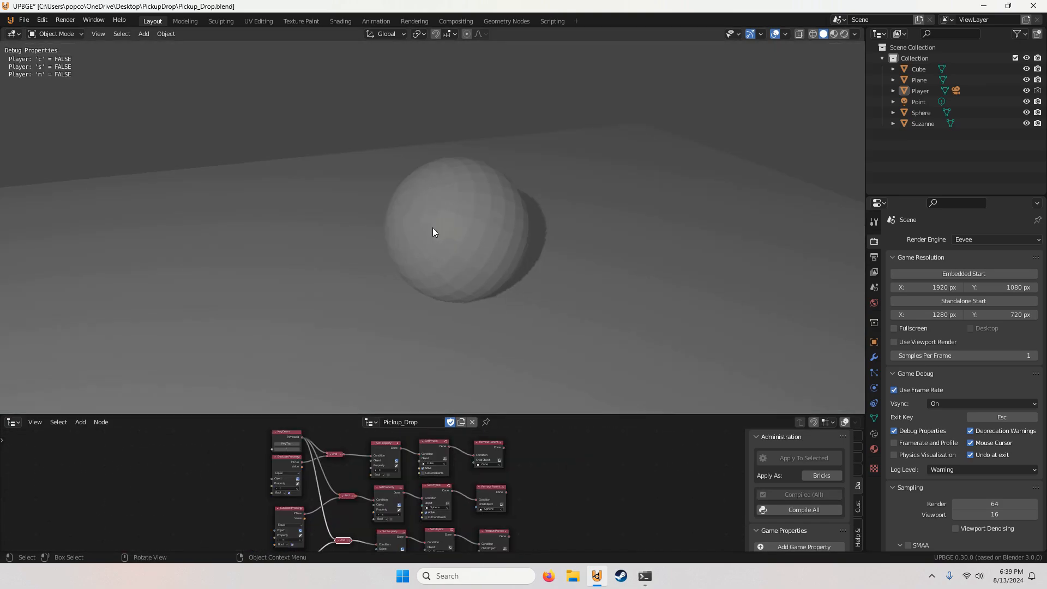
# Step: Playtest picking up and dropping Suzanne, the sphere and the cube in turn, ending the game afterward
pyautogui.press('e')
pyautogui.press('f')
pyautogui.press('e')
pyautogui.press('f')
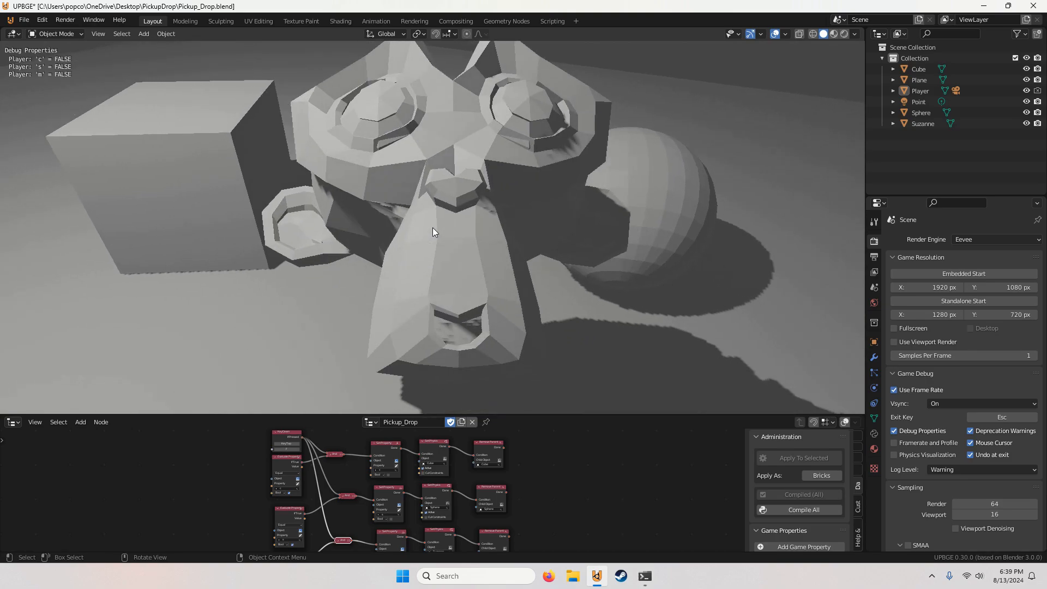
pyautogui.press('e')
pyautogui.press('f')
pyautogui.press('e')
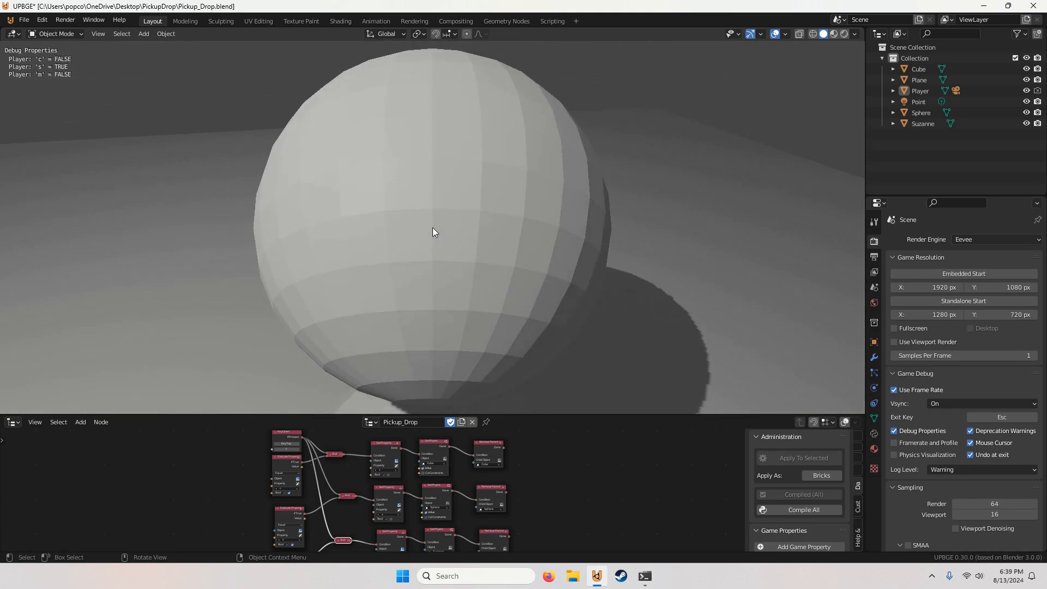
pyautogui.press('f')
pyautogui.press('e')
pyautogui.press('f')
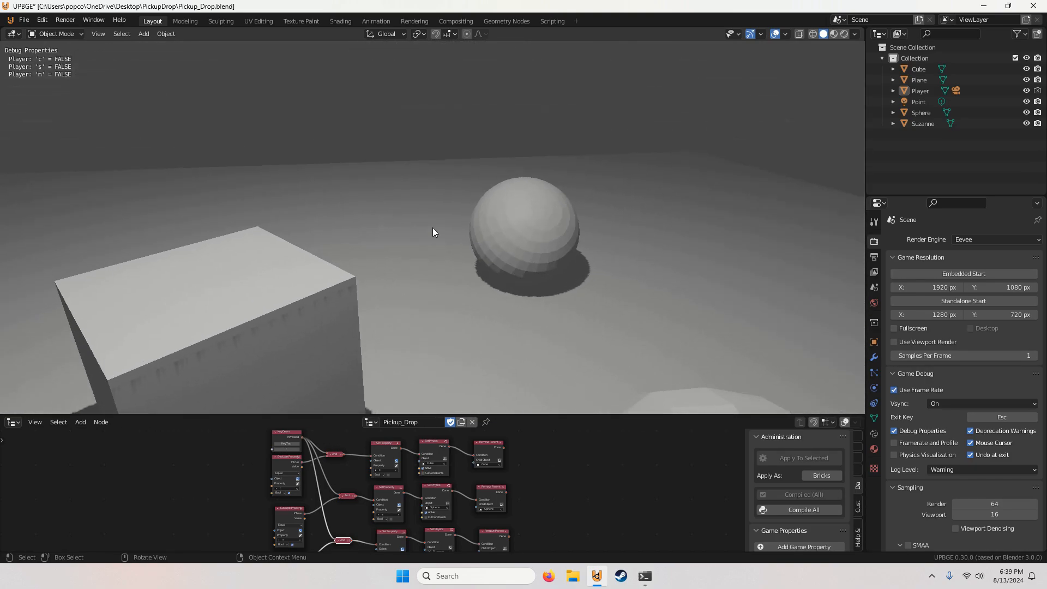
pyautogui.press('Escape')
# Step: Examine the complete set of drop nodes, from Key Down and Evaluate Property through to Remove Parent
pyautogui.scroll(-3, 431, 453)
pyautogui.moveTo(268, 536); pyautogui.dragTo(278, 512, button='middle')
pyautogui.scroll(4, 278, 512)
pyautogui.click(278, 506)
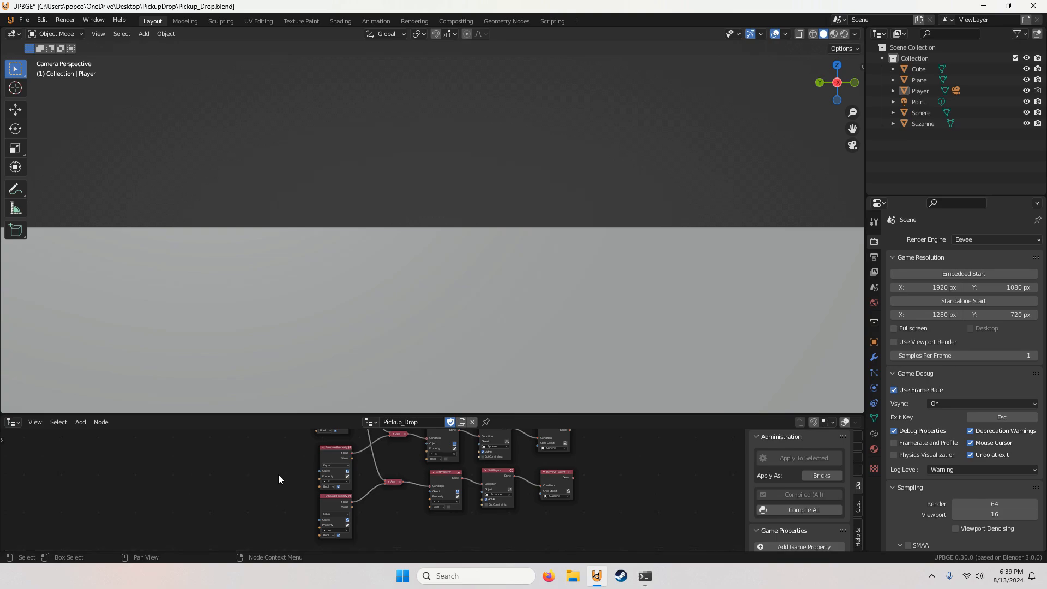
pyautogui.moveTo(279, 474); pyautogui.dragTo(297, 486, button='middle')
pyautogui.scroll(5, 298, 486)
pyautogui.scroll(-7, 298, 486)
pyautogui.moveTo(368, 473); pyautogui.dragTo(335, 504, button='middle')
pyautogui.scroll(-5, 376, 489)
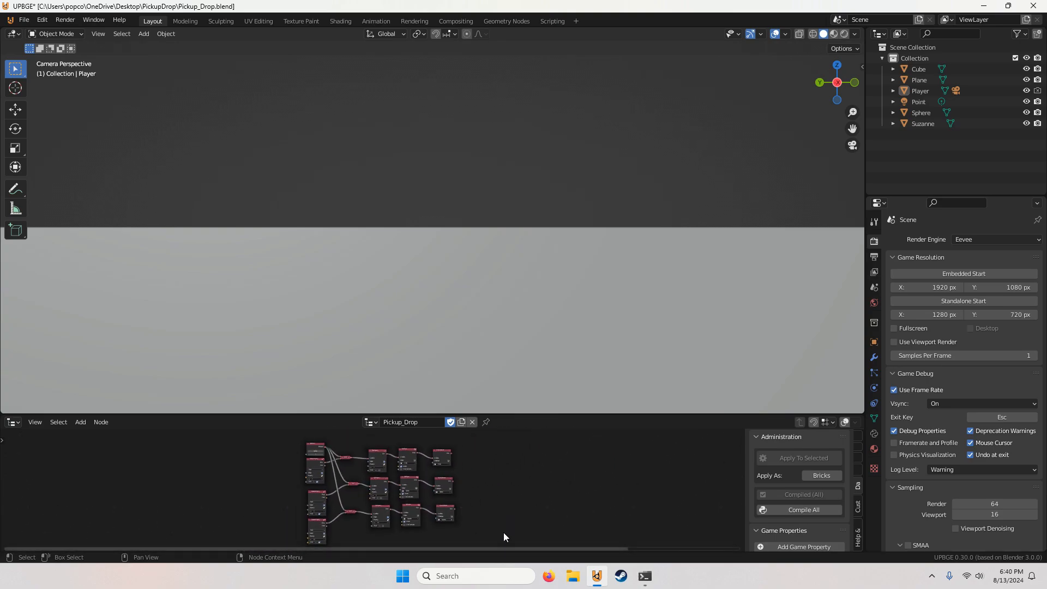
# Step: Select all the drop nodes and join them in a frame
pyautogui.moveTo(495, 530); pyautogui.dragTo(495, 509, button='middle')
pyautogui.scroll(-1, 497, 509)
pyautogui.moveTo(510, 512); pyautogui.dragTo(269, 430)
pyautogui.press('Home')
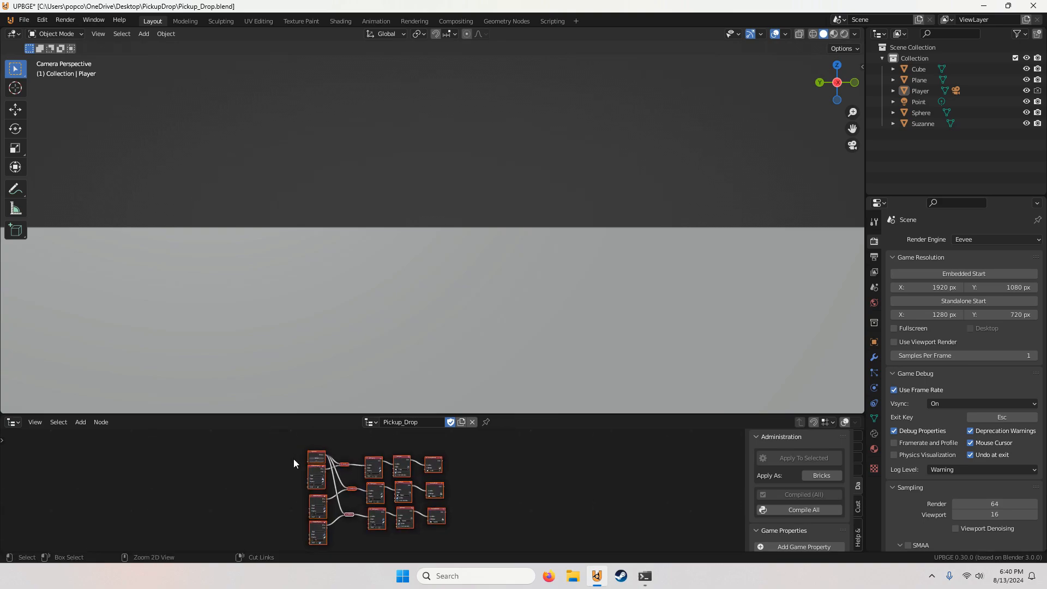
pyautogui.hotkey('ctrl', 'j')
pyautogui.click(432, 454)
pyautogui.moveTo(378, 453); pyautogui.dragTo(382, 466, button='middle')
# Step: Label the new frame around the drop nodes Drop
pyautogui.scroll(4, 382, 467)
pyautogui.rightClick(381, 462)
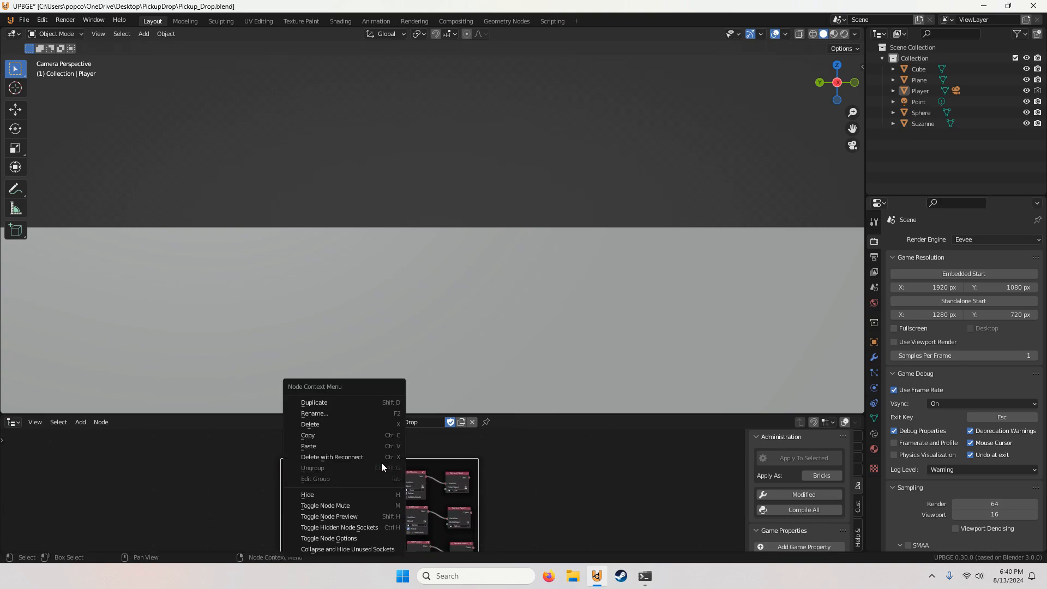
pyautogui.click(345, 426)
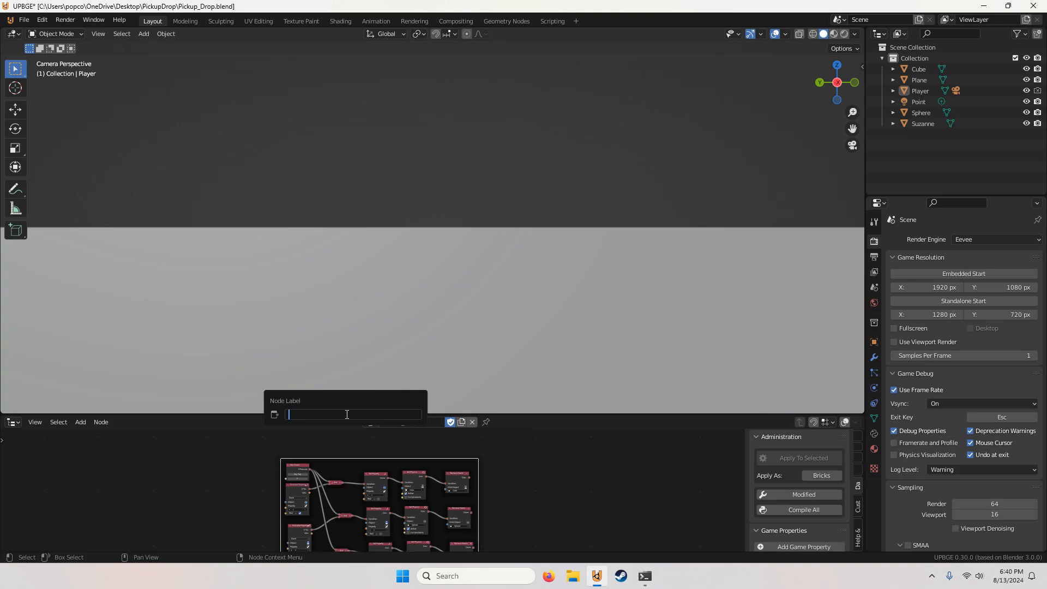
pyautogui.write('Drop')
pyautogui.press('Return')
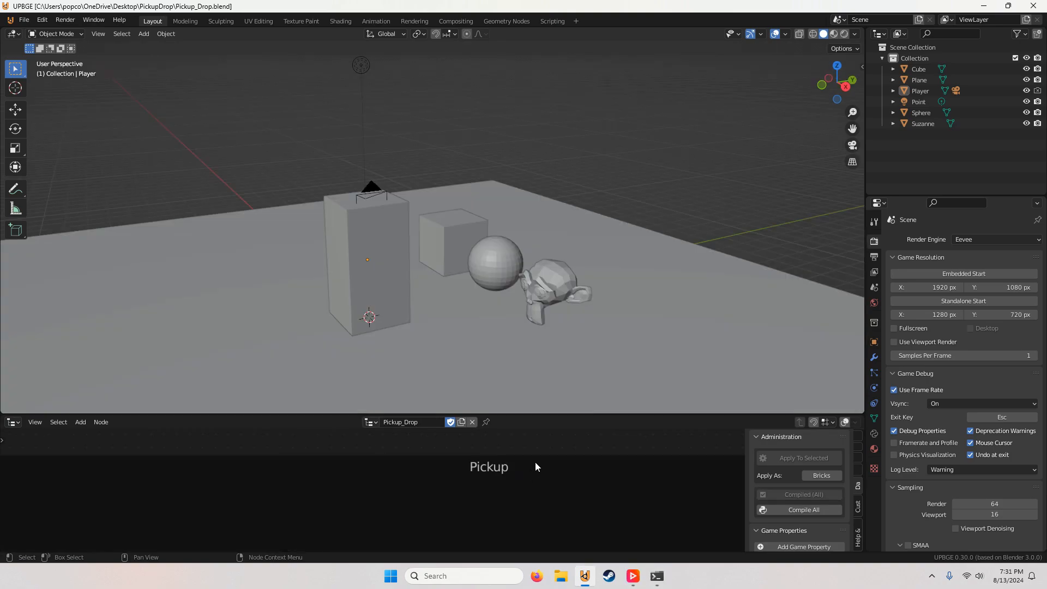
# Step: Review the cube's pickup row, from Key Down and Over through Mouse Ray, Set Property and Set Parent
pyautogui.moveTo(535, 463); pyautogui.dragTo(509, 502, button='middle')
pyautogui.scroll(-8, 382, 499)
pyautogui.moveTo(337, 495); pyautogui.dragTo(615, 461, button='middle')
pyautogui.scroll(8, 424, 488)
pyautogui.moveTo(424, 489); pyautogui.dragTo(466, 487, button='middle')
pyautogui.scroll(4, 398, 474)
pyautogui.scroll(1, 443, 502)
pyautogui.scroll(4, 441, 494)
pyautogui.scroll(-1, 436, 486)
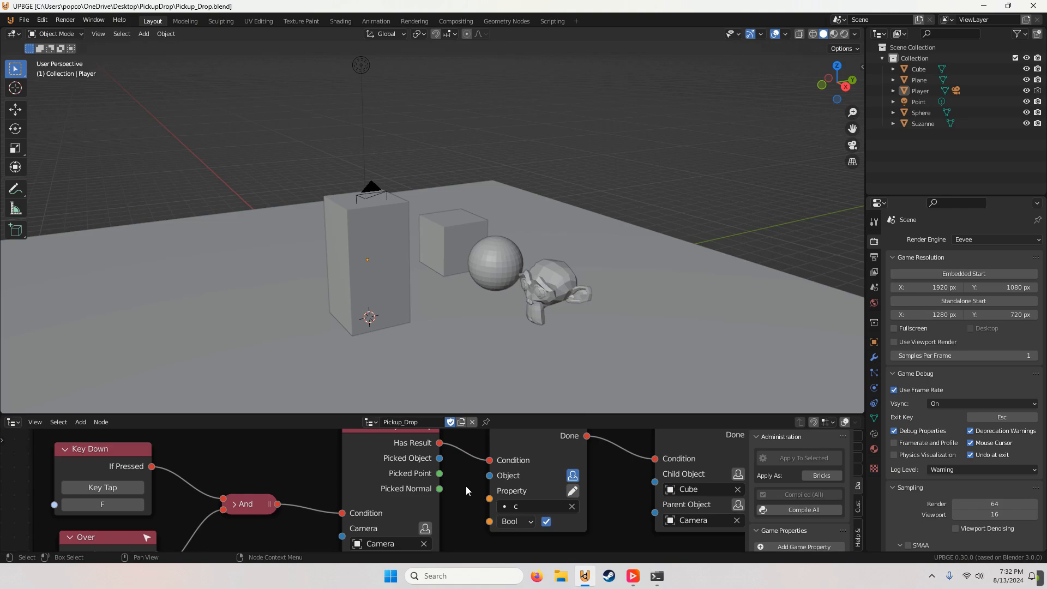
pyautogui.scroll(-3, 467, 480)
pyautogui.moveTo(515, 449); pyautogui.dragTo(349, 464, button='middle')
pyautogui.scroll(1, 370, 463)
pyautogui.scroll(1, 371, 464)
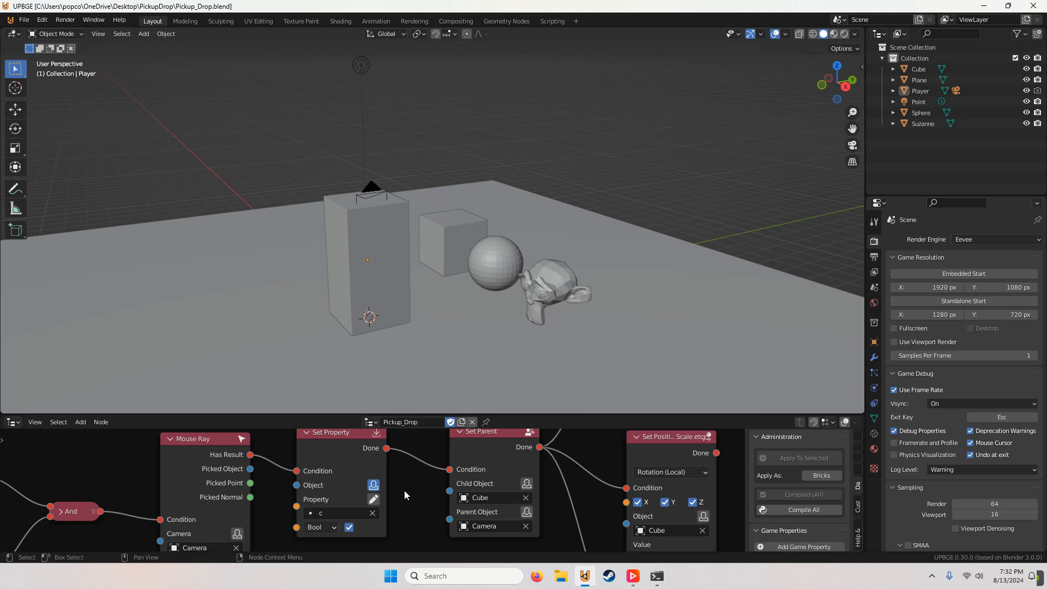
pyautogui.moveTo(460, 466); pyautogui.dragTo(324, 467, button='middle')
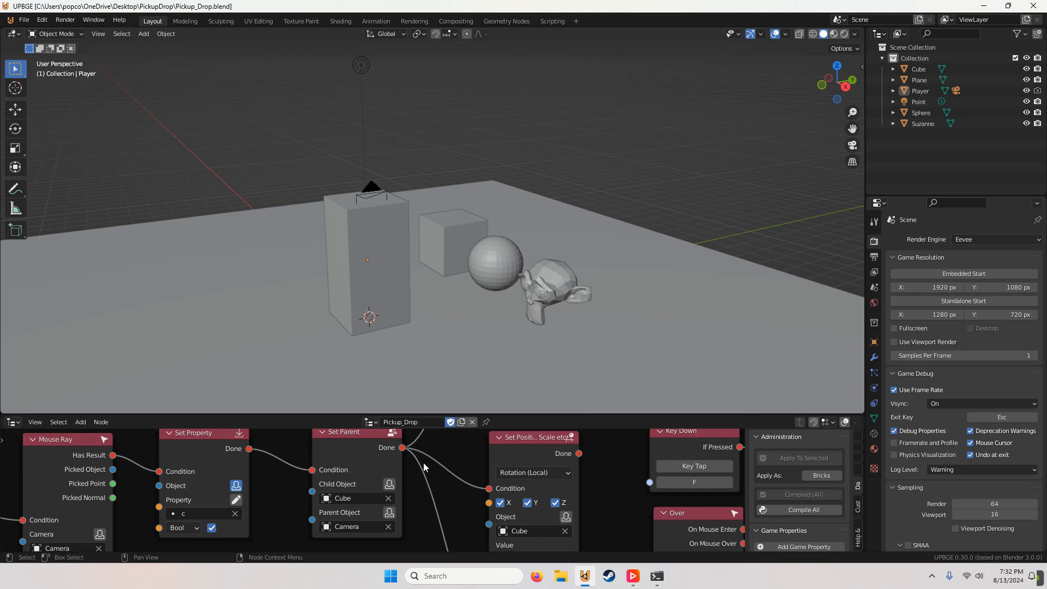
# Step: Review the cube's local position, local rotation and Set Physics nodes alongside the objects in the scene
pyautogui.scroll(-5, 423, 463)
pyautogui.moveTo(423, 461); pyautogui.dragTo(310, 551, button='middle')
pyautogui.moveTo(394, 516); pyautogui.dragTo(443, 480, button='middle')
pyautogui.scroll(3, 443, 480)
pyautogui.moveTo(455, 439)
pyautogui.mouseDown(button='middle')
pyautogui.moveTo(459, 494)
pyautogui.moveTo(442, 440)
pyautogui.mouseUp(button='middle')
pyautogui.scroll(-1, 443, 476)
pyautogui.scroll(3, 443, 216)
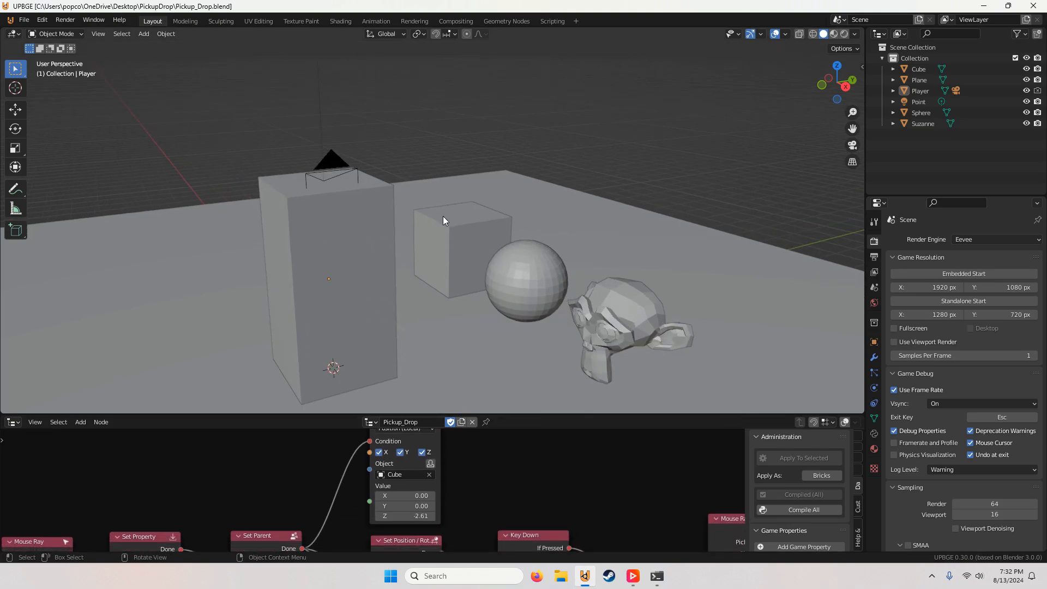
pyautogui.moveTo(390, 210); pyautogui.dragTo(413, 207, button='middle')
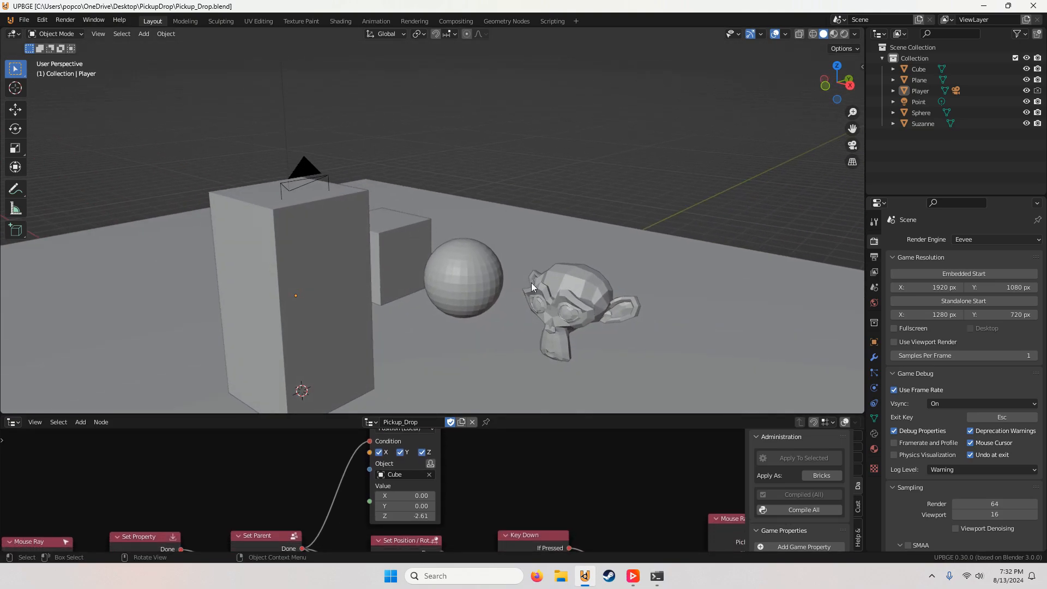
pyautogui.scroll(-2, 488, 513)
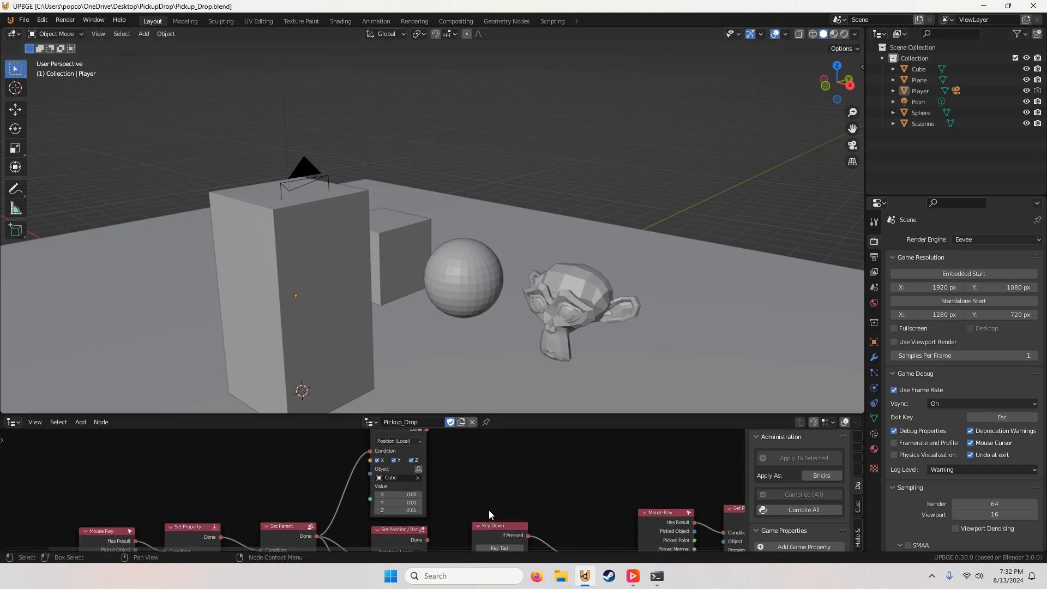
pyautogui.moveTo(488, 513); pyautogui.dragTo(495, 486, button='middle')
pyautogui.scroll(2, 470, 486)
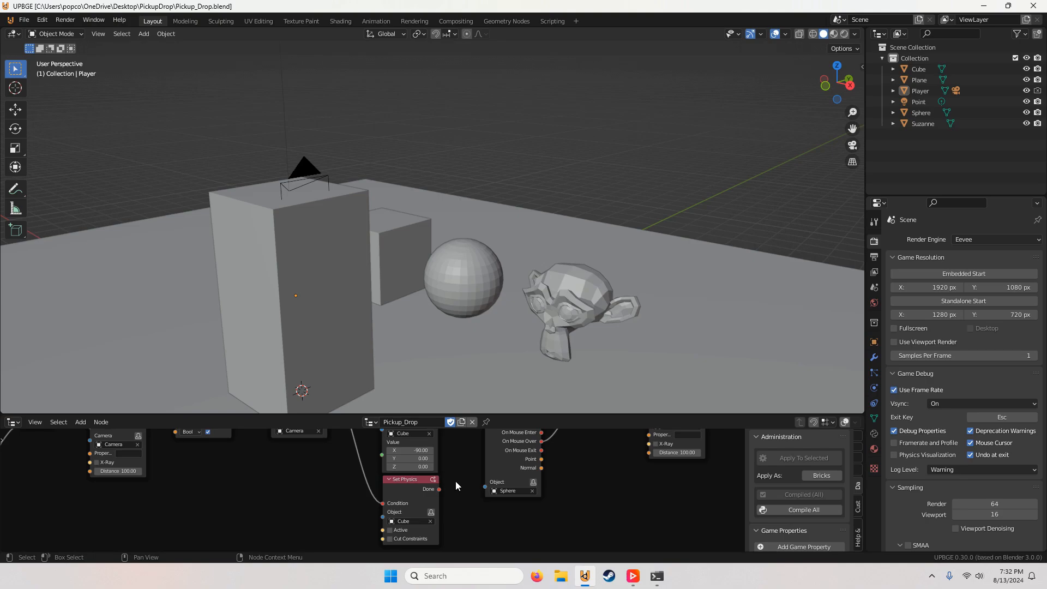
# Step: Review the Drop frame's Key Down, Evaluate Property, And, Set Property, Set Physics and Remove Parent nodes
pyautogui.scroll(-4, 456, 481)
pyautogui.moveTo(582, 439); pyautogui.dragTo(494, 480, button='middle')
pyautogui.scroll(-4, 438, 485)
pyautogui.scroll(6, 494, 482)
pyautogui.moveTo(416, 478); pyautogui.dragTo(540, 436, button='middle')
pyautogui.scroll(6, 539, 436)
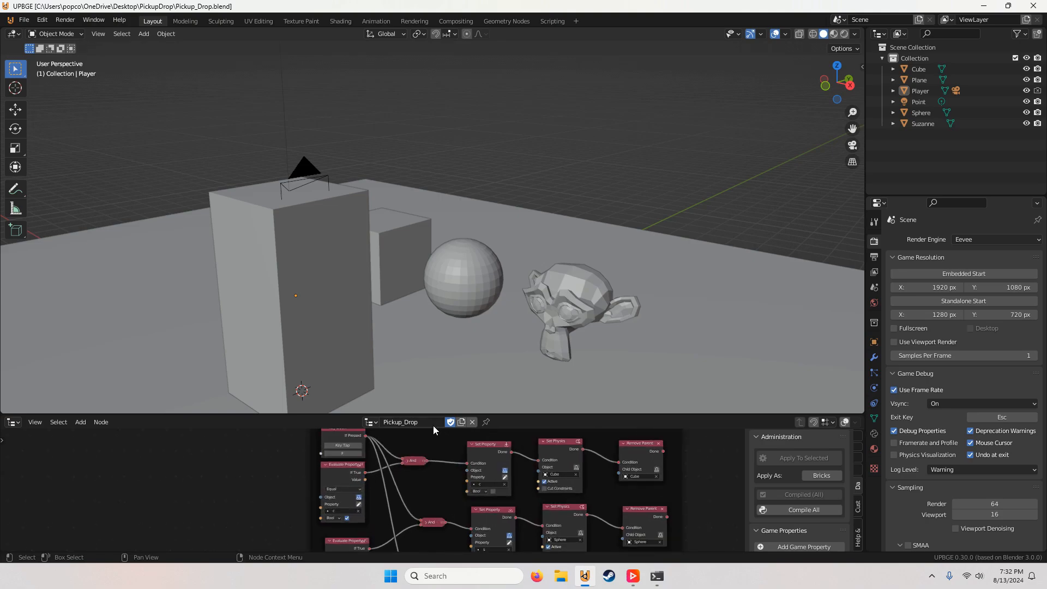
pyautogui.moveTo(436, 436); pyautogui.dragTo(467, 457, button='middle')
pyautogui.scroll(3, 460, 467)
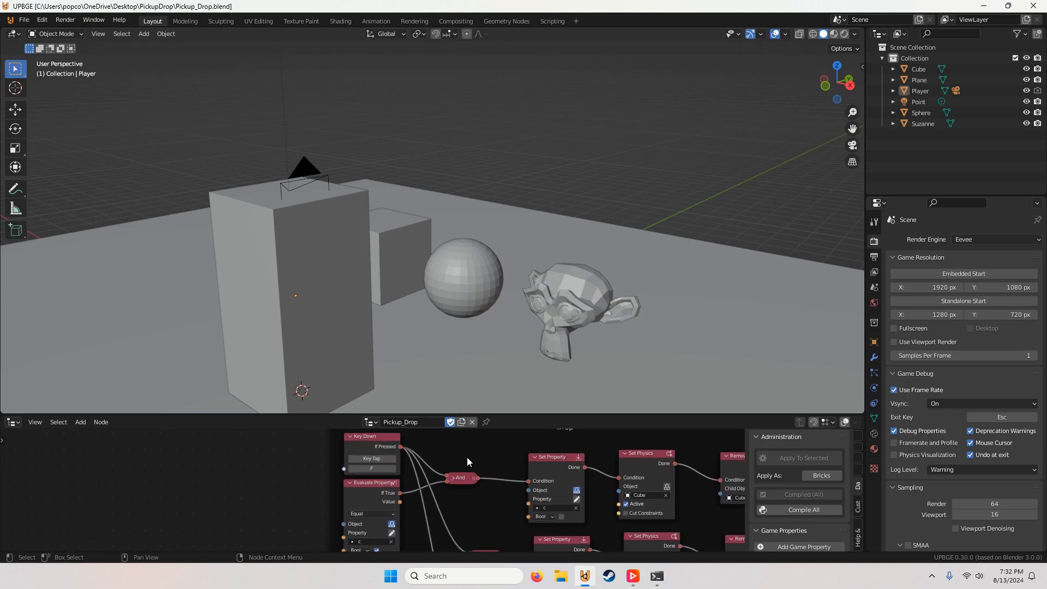
pyautogui.moveTo(443, 502); pyautogui.dragTo(466, 470, button='middle')
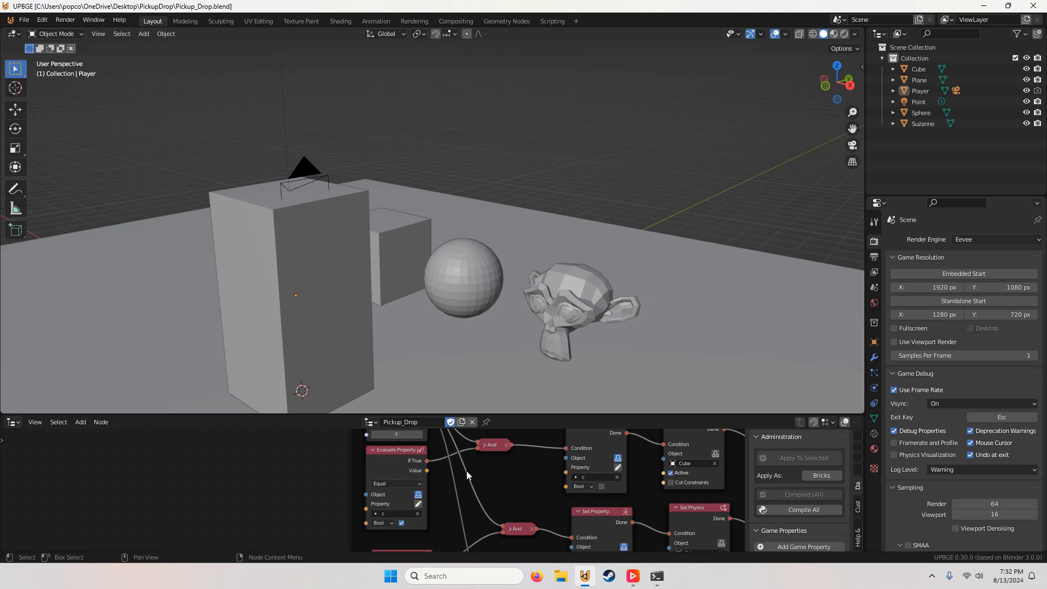
# Step: Examine the cube's drop row from And through Set Property, Set Physics and Remove Parent, along with the matching rows in the Drop frame
pyautogui.scroll(-1, 501, 458)
pyautogui.moveTo(521, 438); pyautogui.dragTo(352, 451, button='middle')
pyautogui.moveTo(448, 459); pyautogui.dragTo(420, 464, button='middle')
pyautogui.scroll(3, 420, 463)
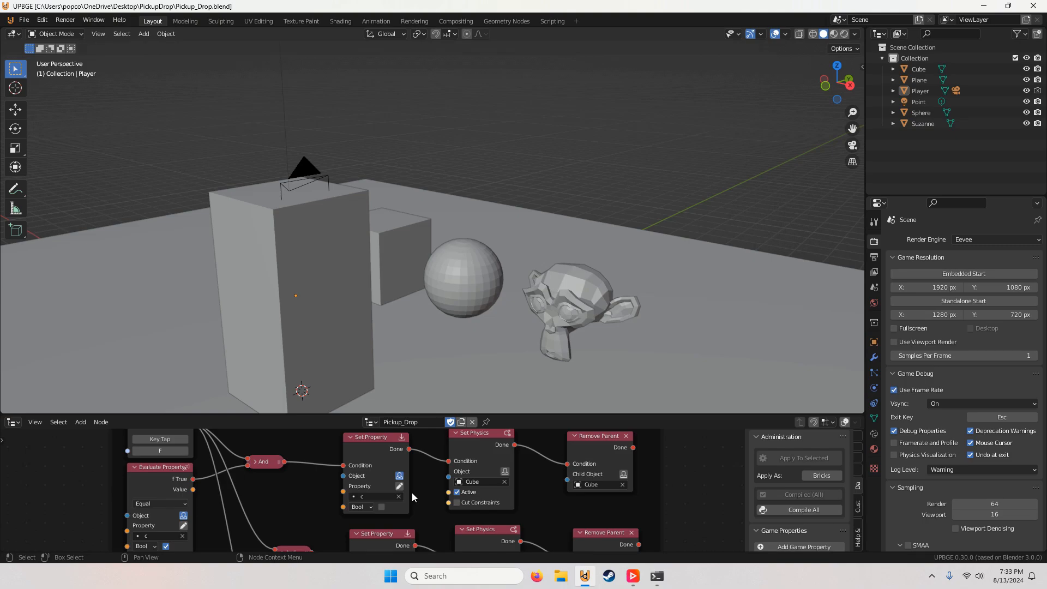
pyautogui.scroll(-1, 415, 498)
pyautogui.moveTo(516, 491); pyautogui.dragTo(411, 507, button='middle')
pyautogui.scroll(1, 382, 493)
pyautogui.scroll(1, 473, 498)
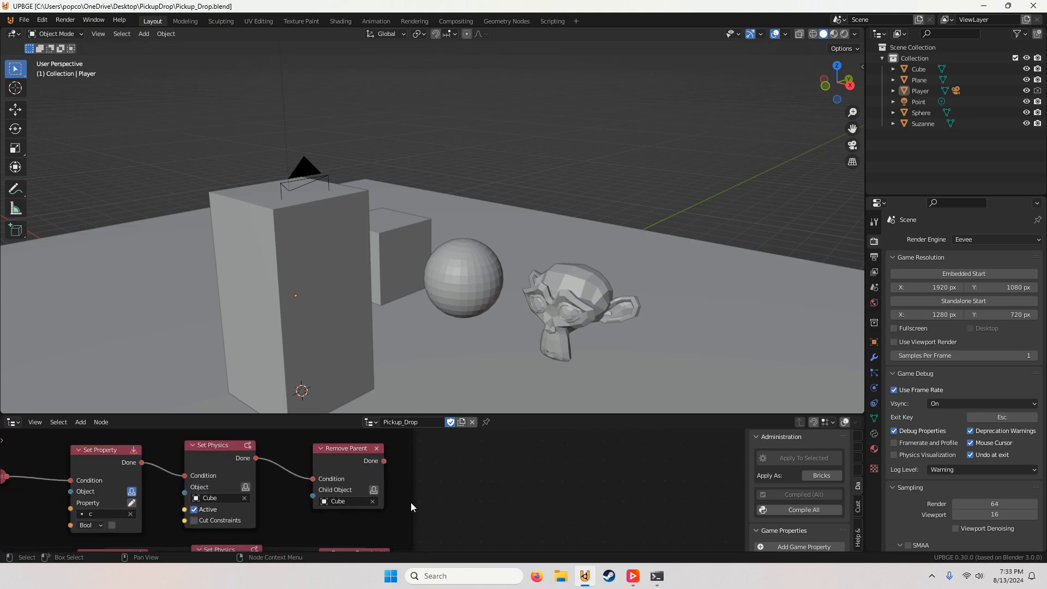
pyautogui.scroll(1, 411, 503)
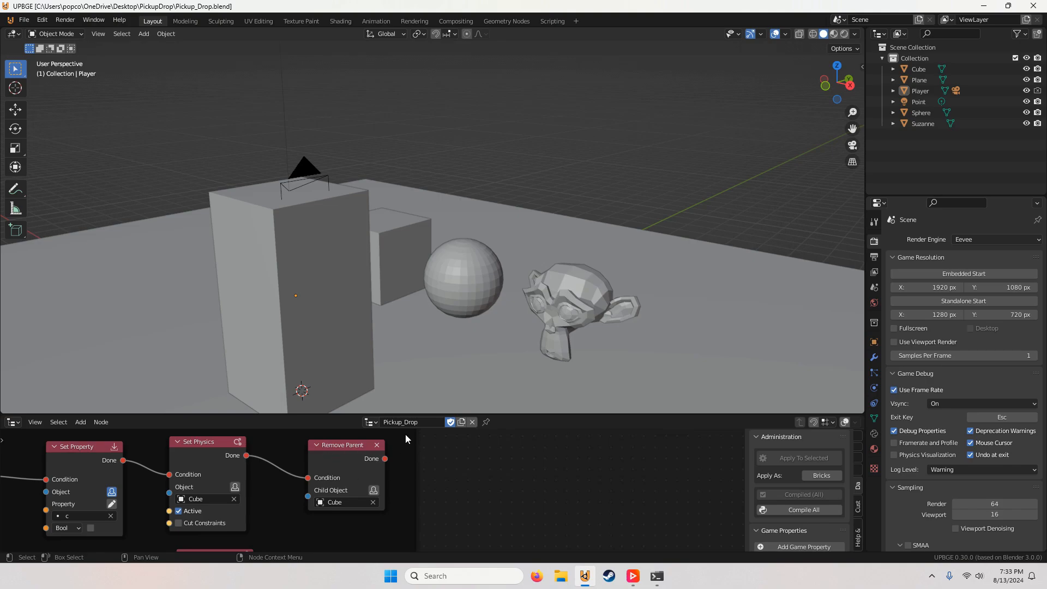
pyautogui.scroll(-1, 401, 501)
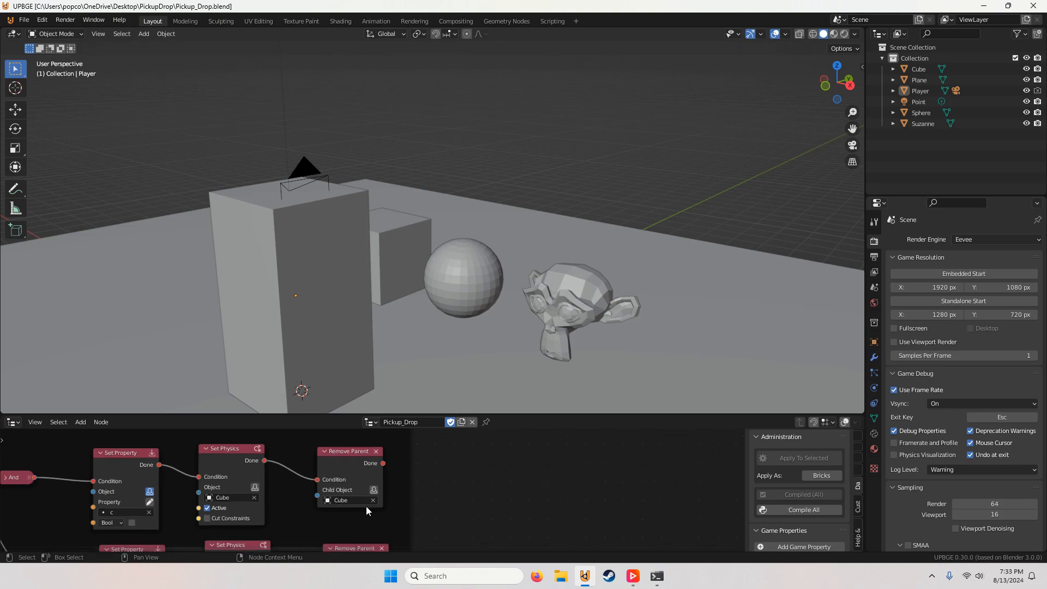
pyautogui.scroll(-4, 468, 452)
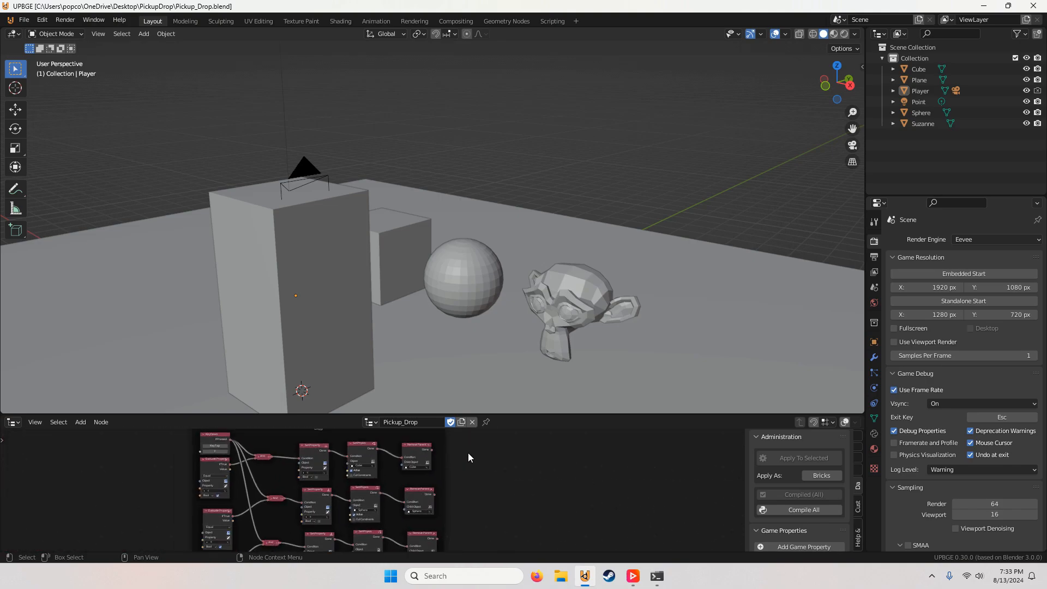
pyautogui.scroll(2, 468, 454)
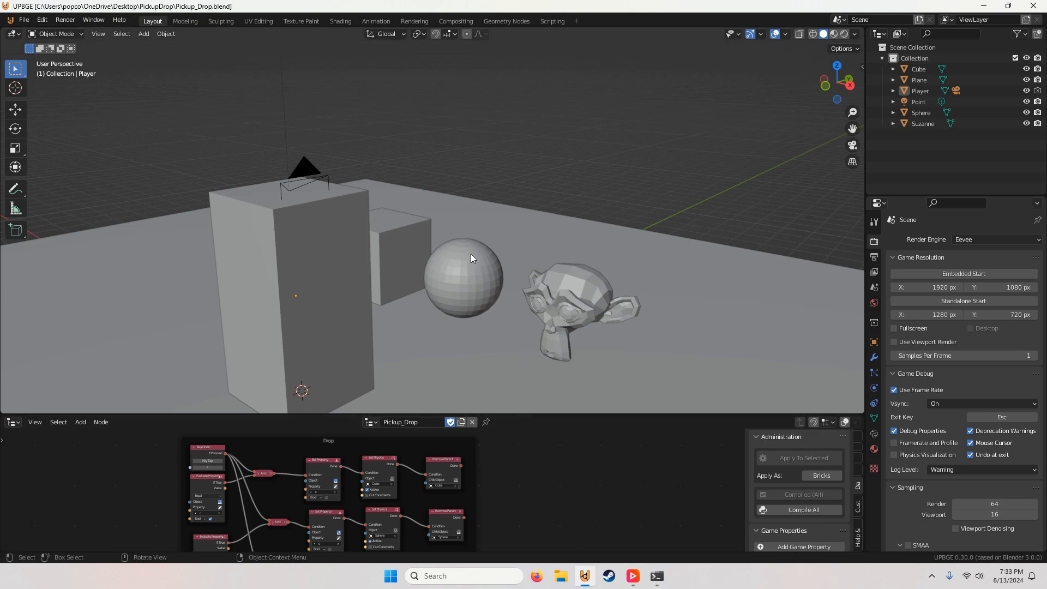
pyautogui.moveTo(466, 242); pyautogui.dragTo(325, 158, button='middle')
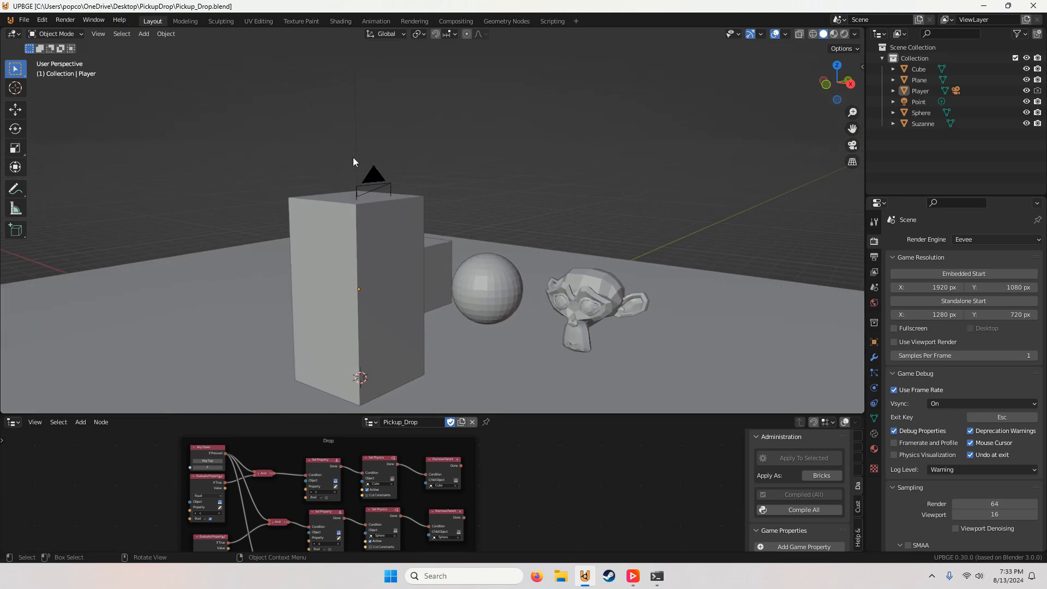
pyautogui.click(852, 145)
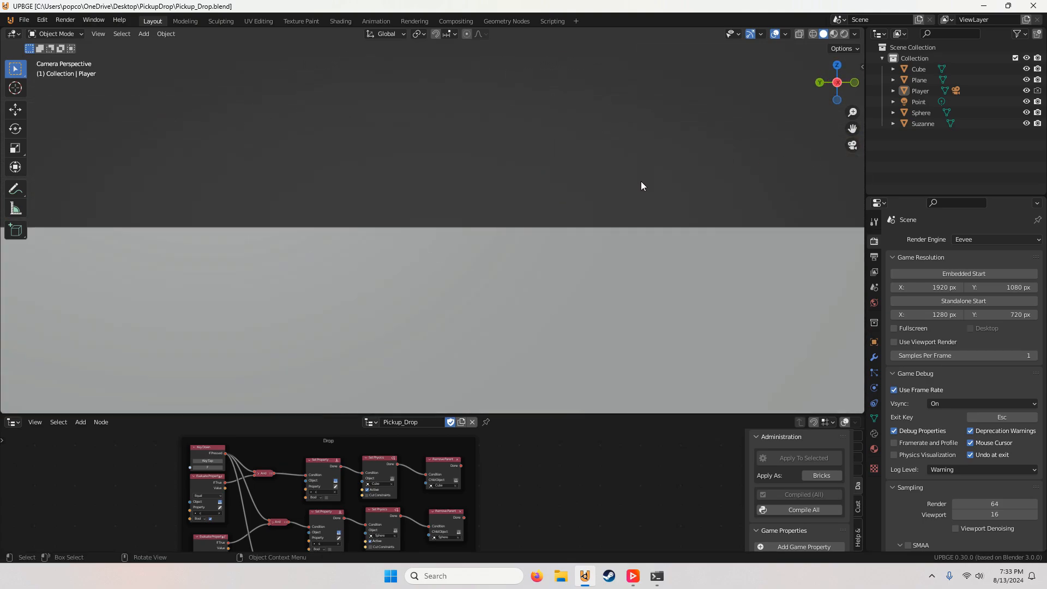
pyautogui.press('p')
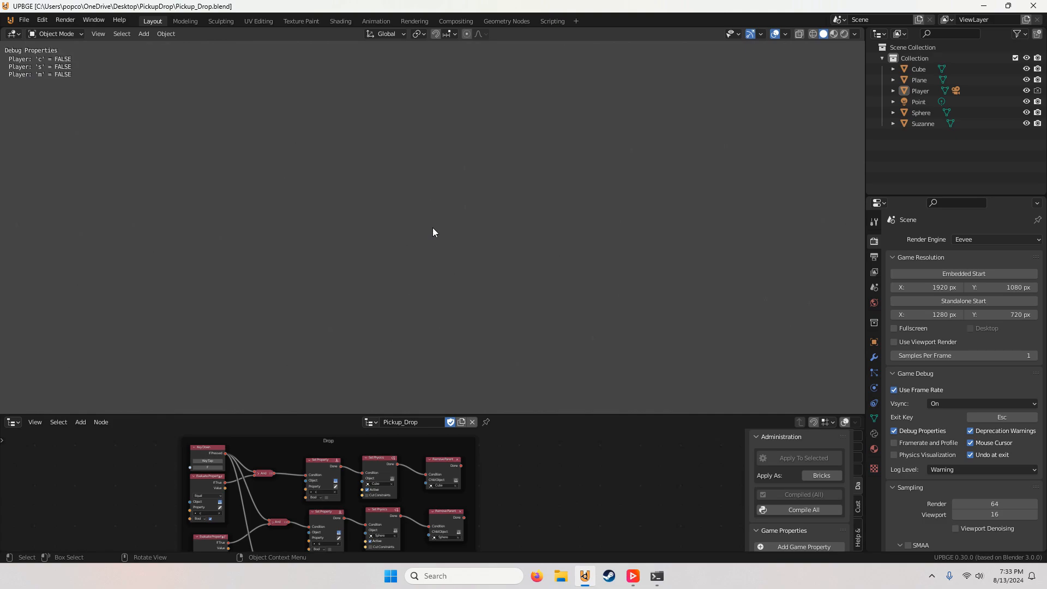
pyautogui.press('Escape')
pyautogui.moveTo(433, 227); pyautogui.dragTo(551, 219, button='middle')
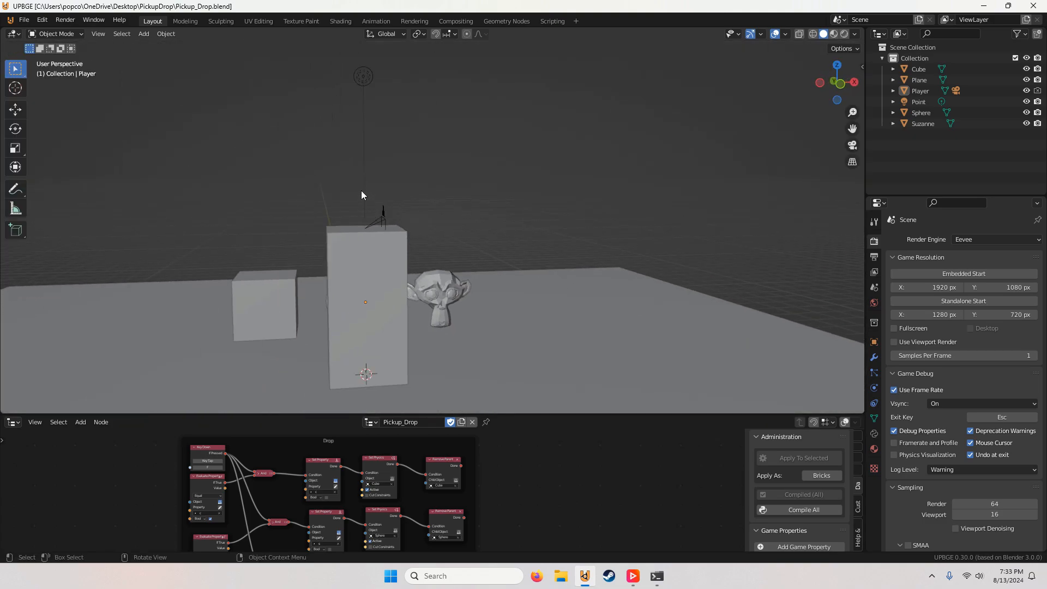
pyautogui.press('p')
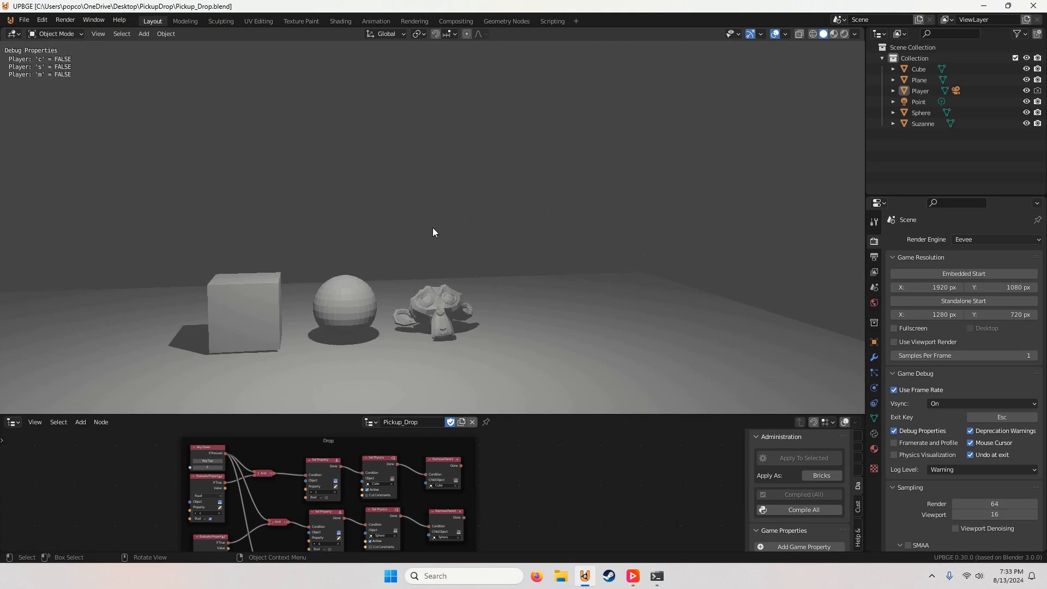
pyautogui.press('Escape')
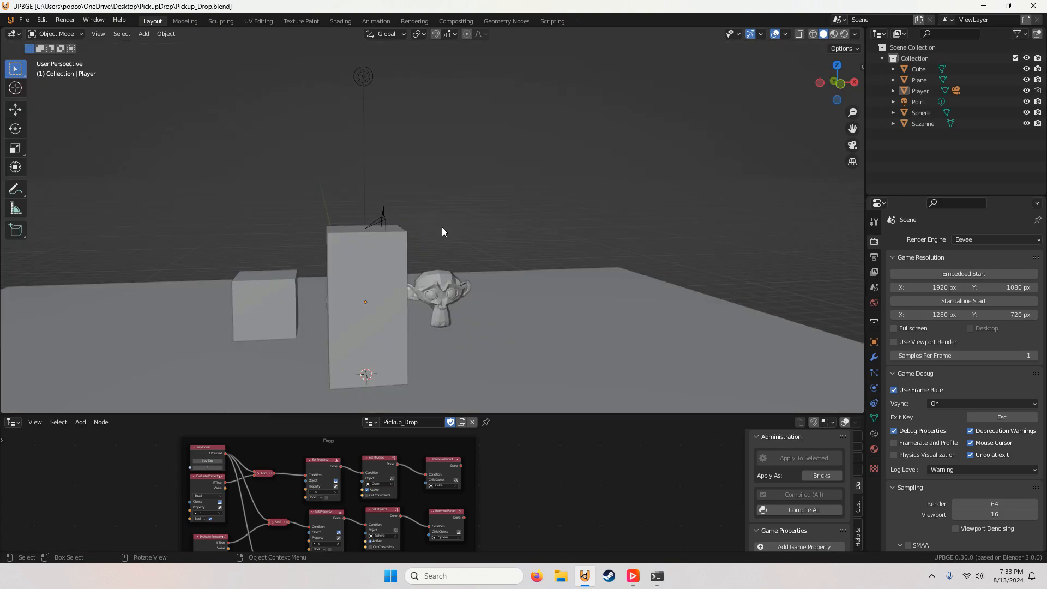
# Step: Run the game from the player's camera and test picking up and dropping the cube, picking up the sphere, and picking up Suzanne
pyautogui.click(853, 145)
pyautogui.press('p')
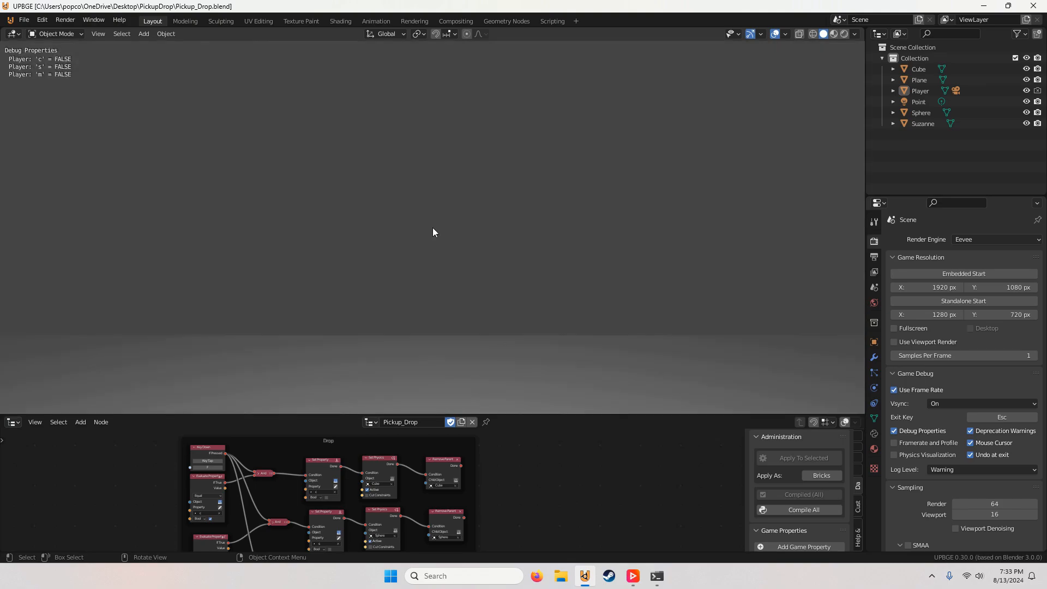
pyautogui.press('w')
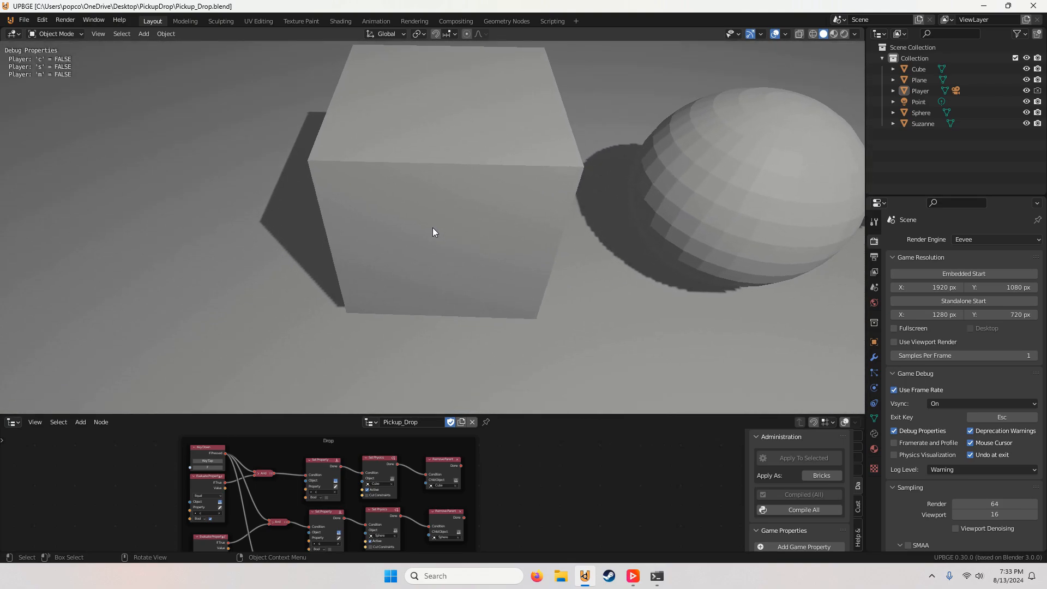
pyautogui.press('e')
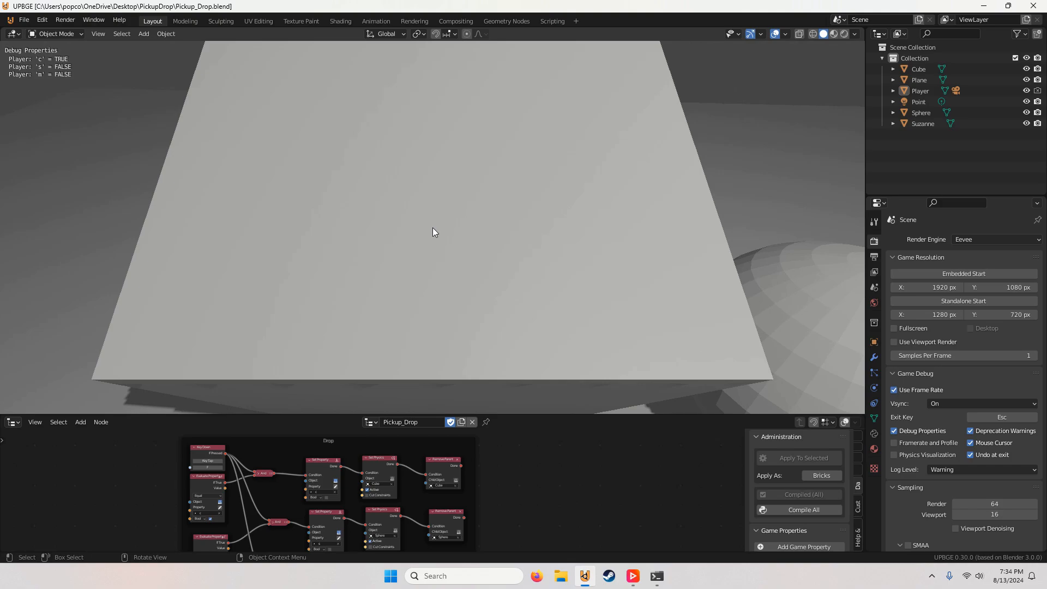
pyautogui.press('e')
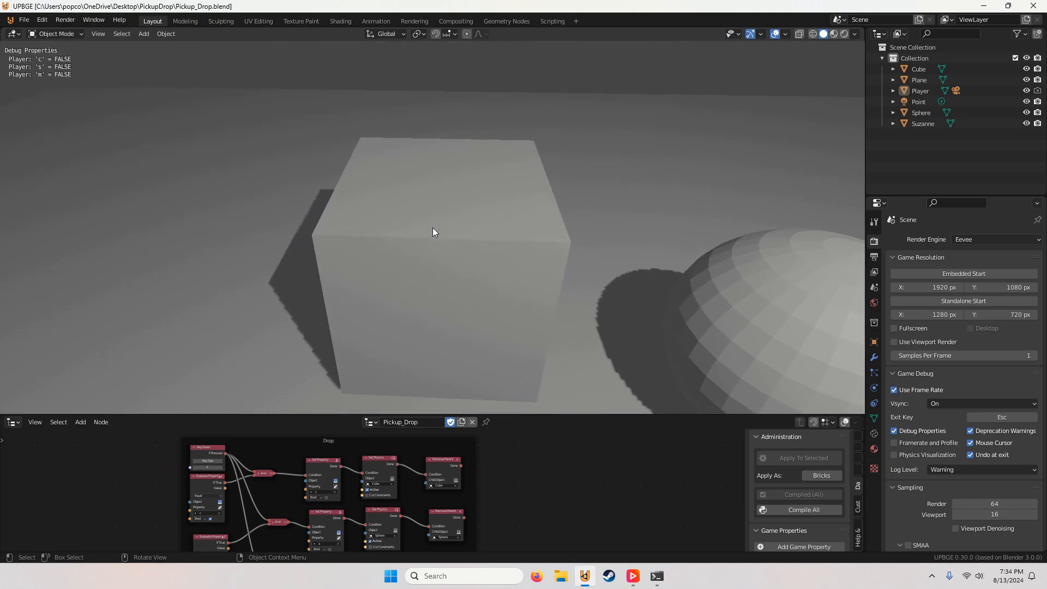
pyautogui.press('e')
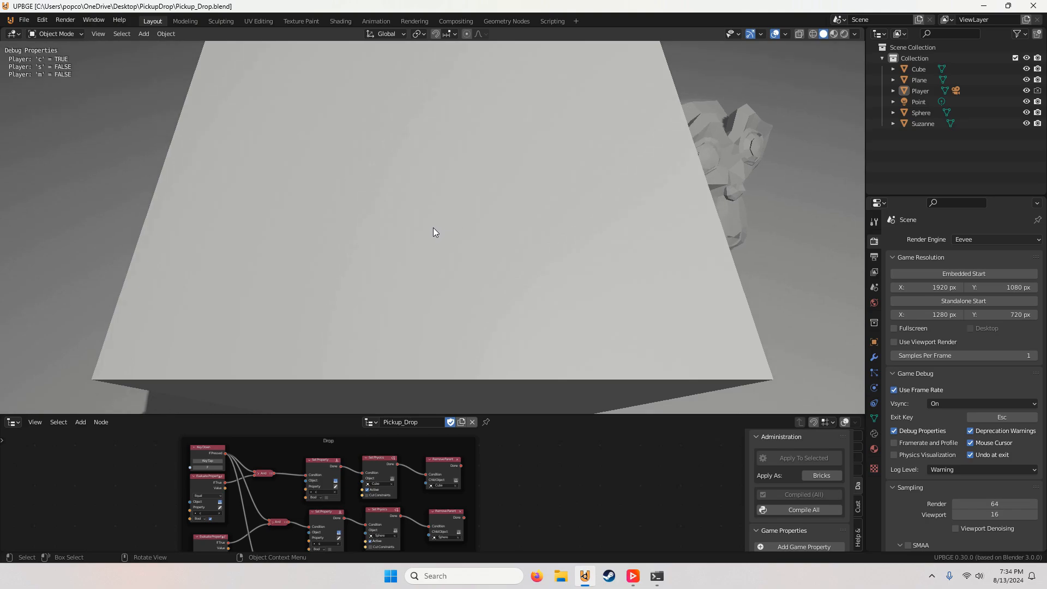
pyautogui.press('e')
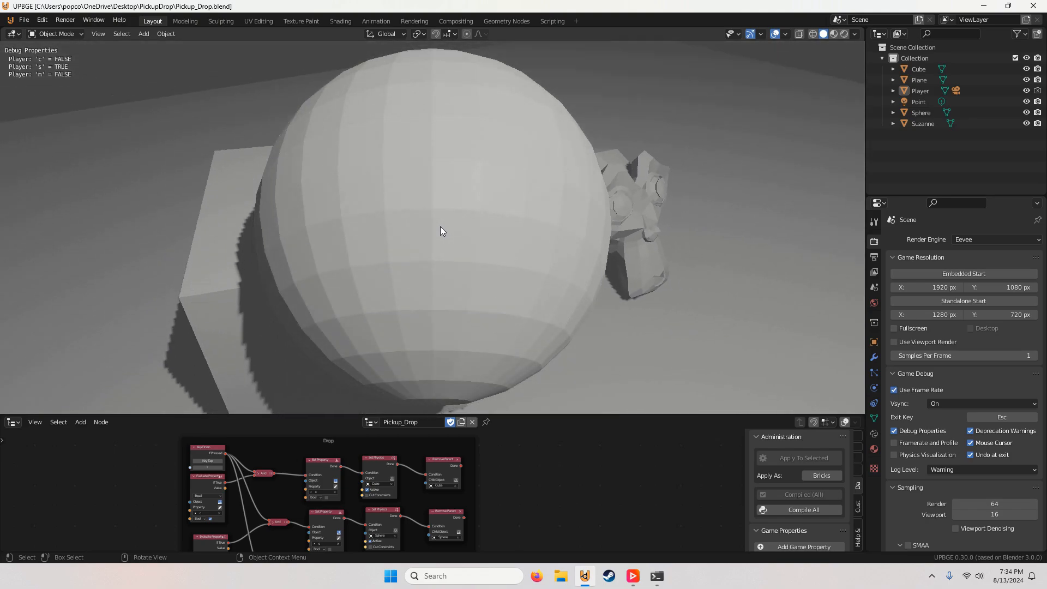
pyautogui.press('e')
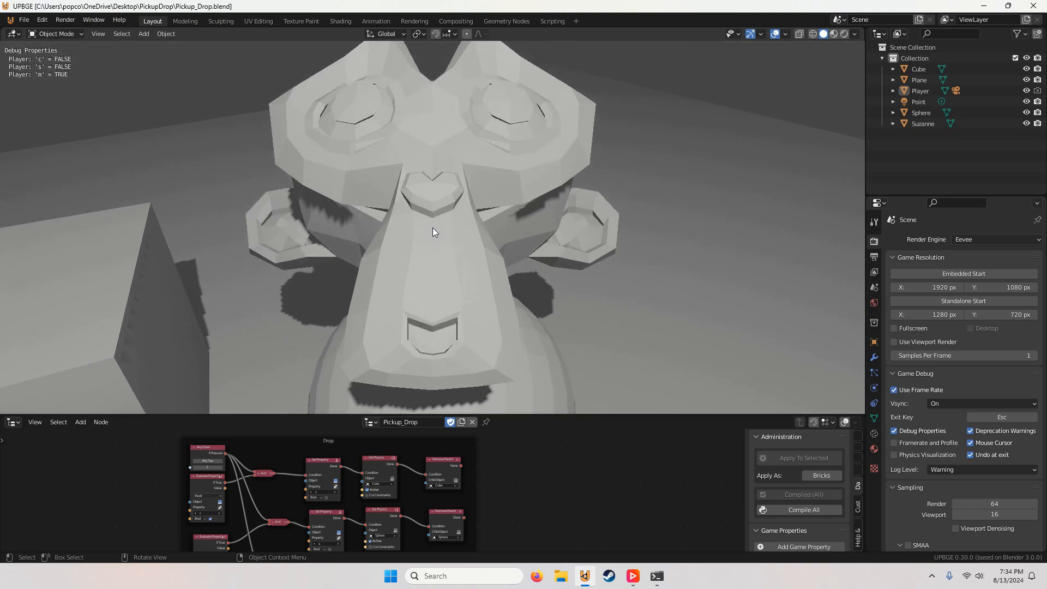